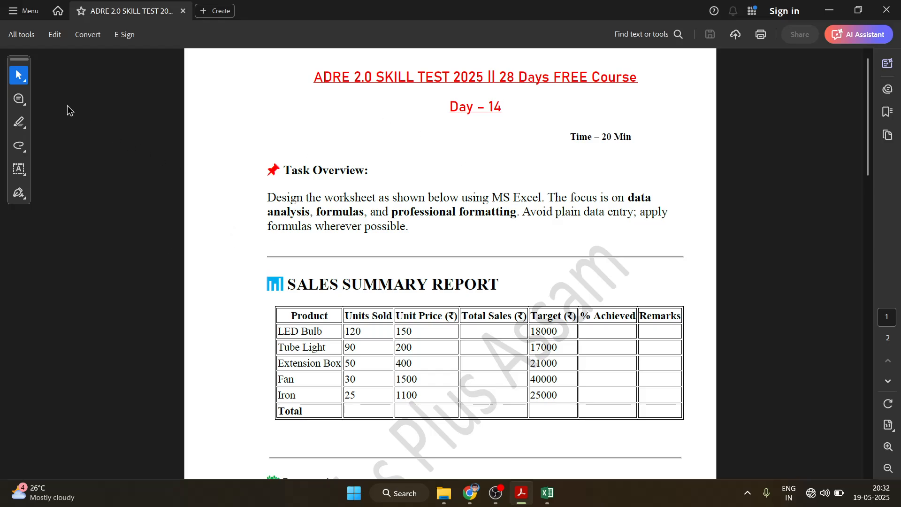
Highlight the SALES SUMMARY REPORT heading in yellow in Acrobat, then show the desktop
{"action": "left_click", "coordinate": [19, 122]}
{"action": "left_click", "coordinate": [72, 123]}
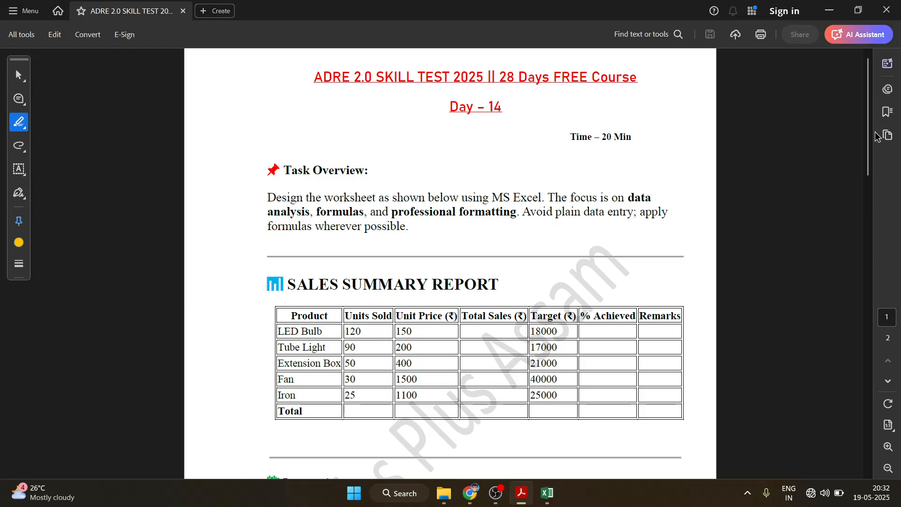
{"action": "left_click_drag", "start_coordinate": [867, 148], "coordinate": [864, 188]}
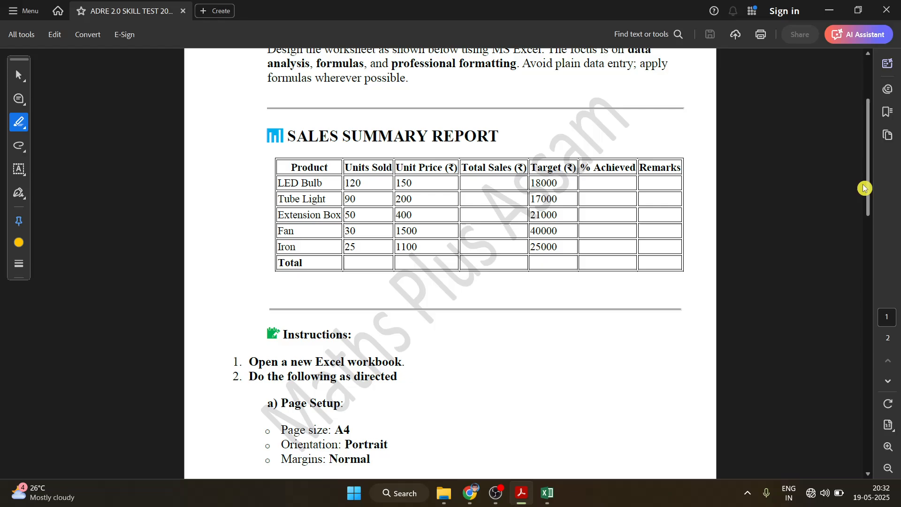
{"action": "left_click_drag", "start_coordinate": [288, 136], "coordinate": [474, 138]}
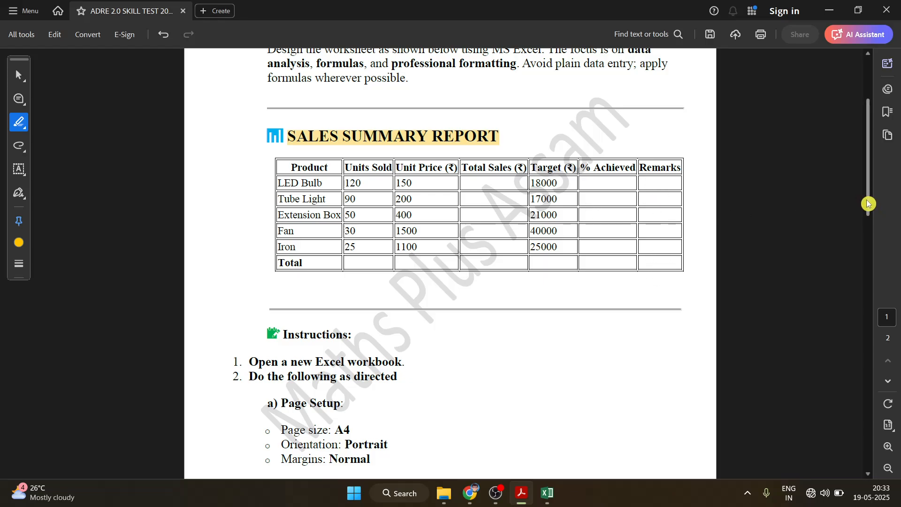
{"action": "left_click_drag", "start_coordinate": [867, 204], "coordinate": [869, 231]}
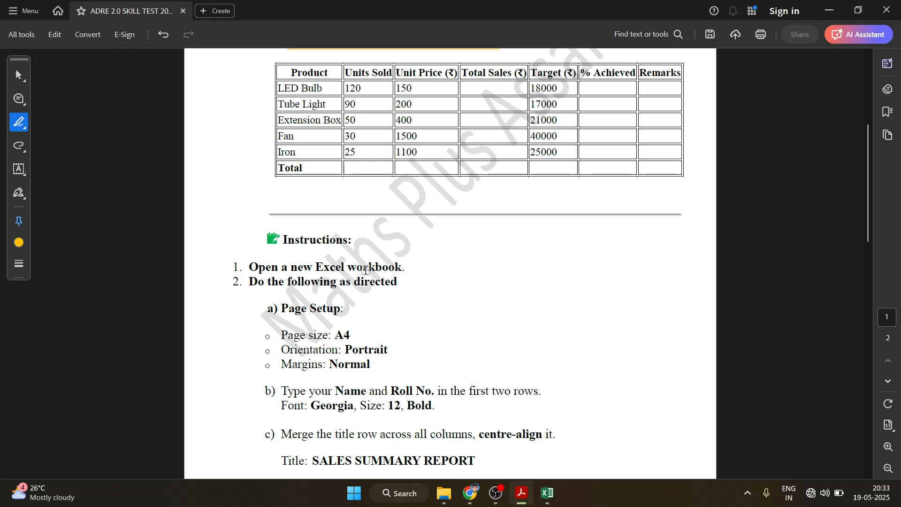
{"action": "left_click", "coordinate": [898, 488]}
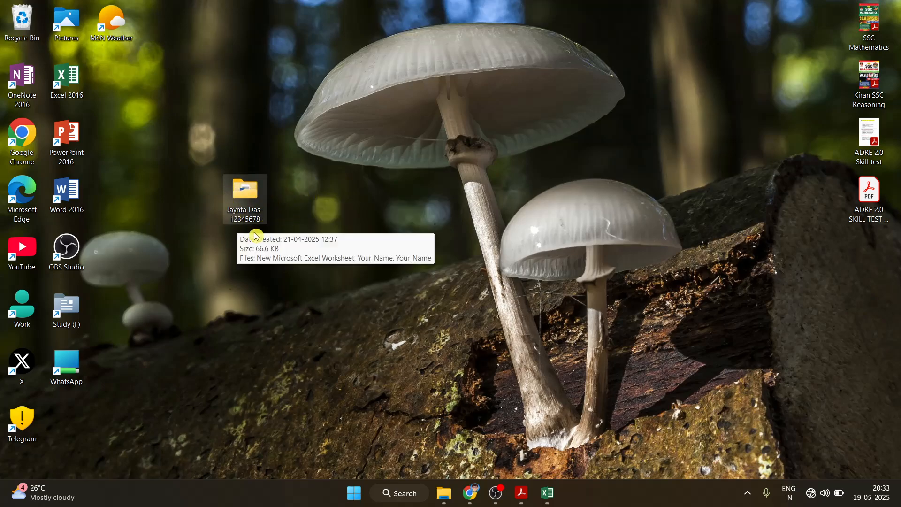
Open New Microsoft Excel Worksheet from the student's desktop folder
{"action": "left_click", "coordinate": [442, 497]}
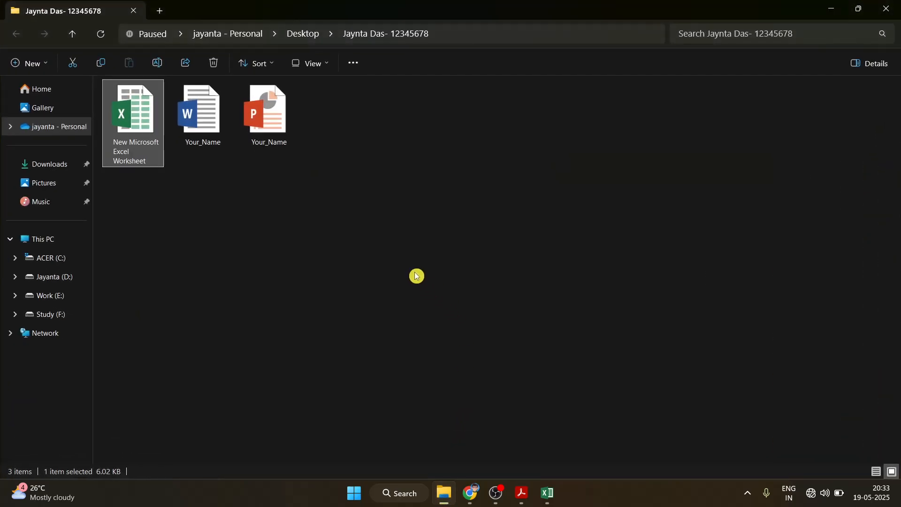
{"action": "left_click", "coordinate": [187, 225]}
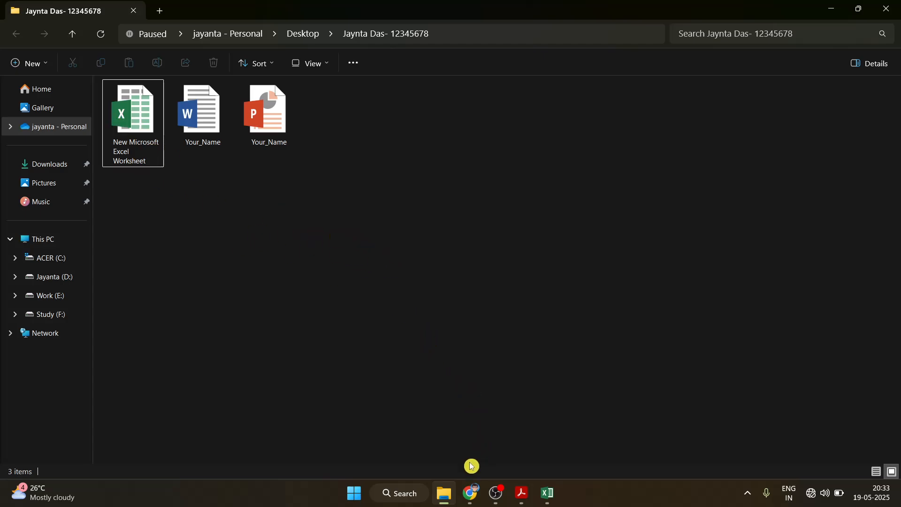
{"action": "key", "text": "Return"}
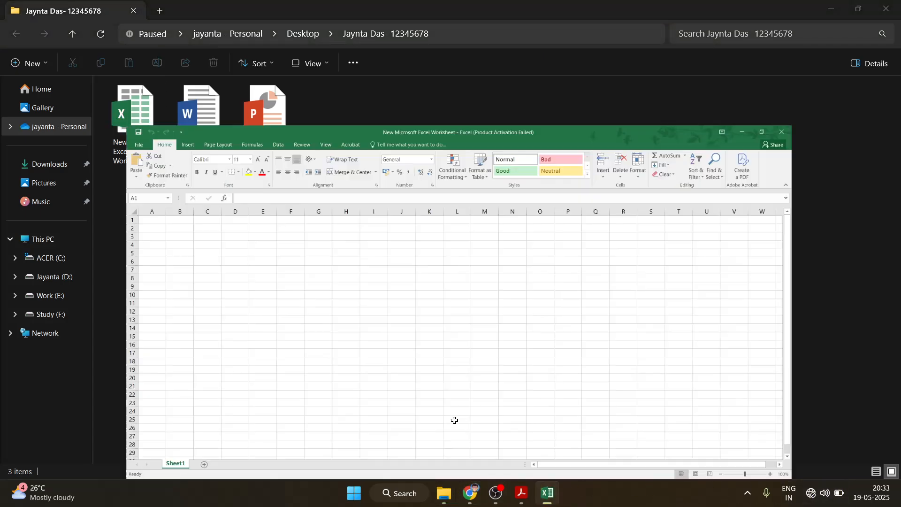
Highlight the Page size: A4, Orientation: Portrait and Margins: Normal lines in the PDF
{"action": "left_click", "coordinate": [470, 492]}
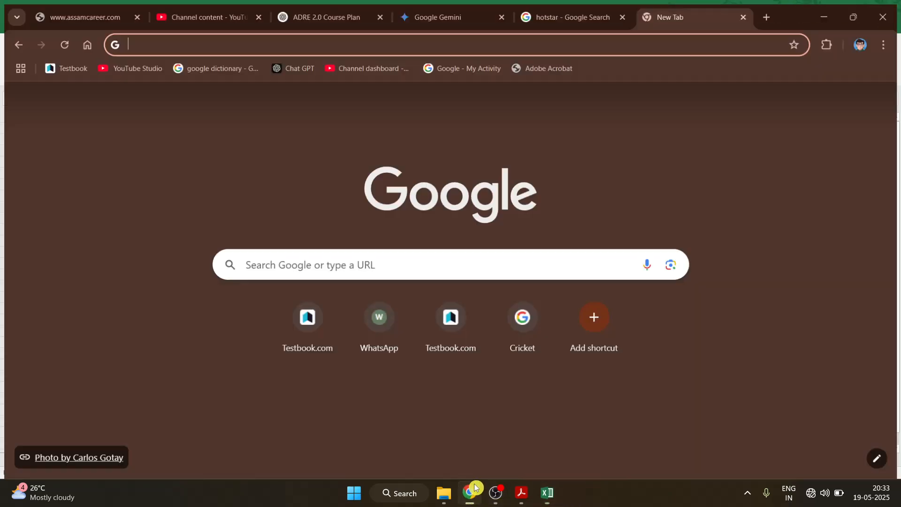
{"action": "left_click", "coordinate": [521, 492]}
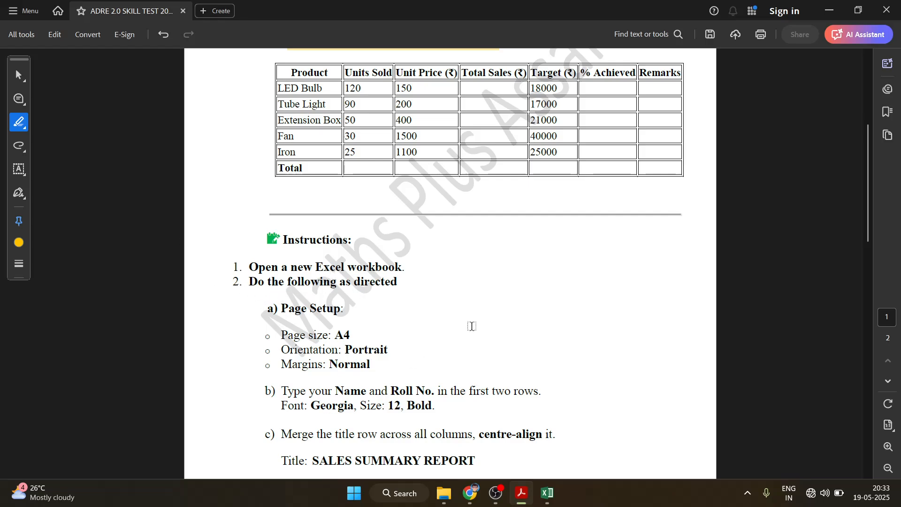
{"action": "left_click_drag", "start_coordinate": [867, 207], "coordinate": [867, 244]}
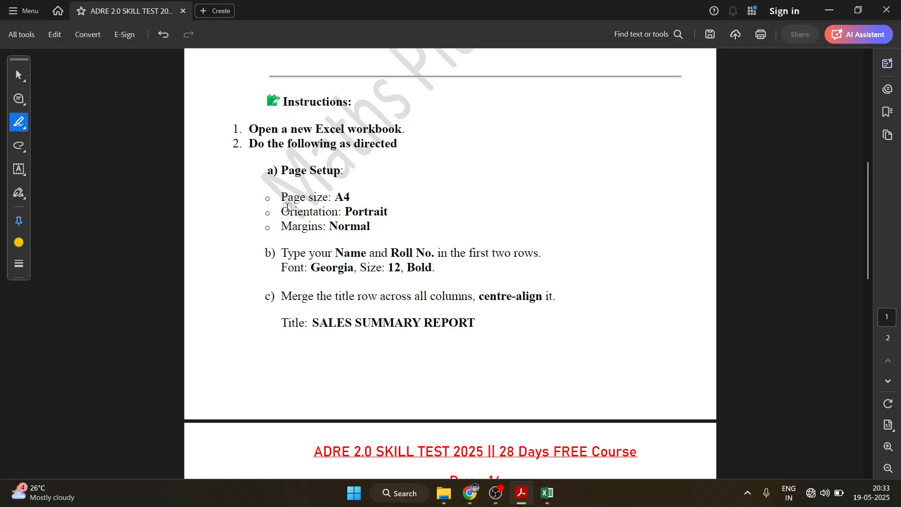
{"action": "left_click_drag", "start_coordinate": [281, 197], "coordinate": [349, 200]}
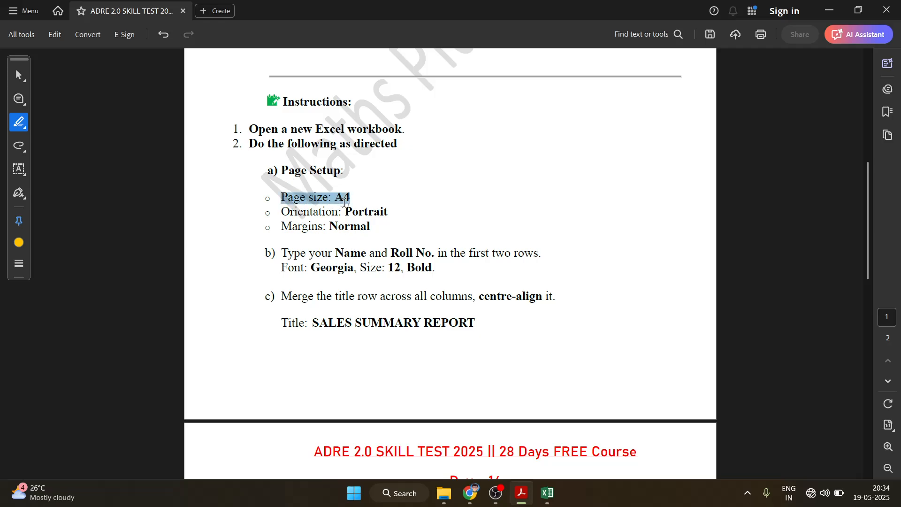
{"action": "left_click_drag", "start_coordinate": [293, 212], "coordinate": [370, 213]}
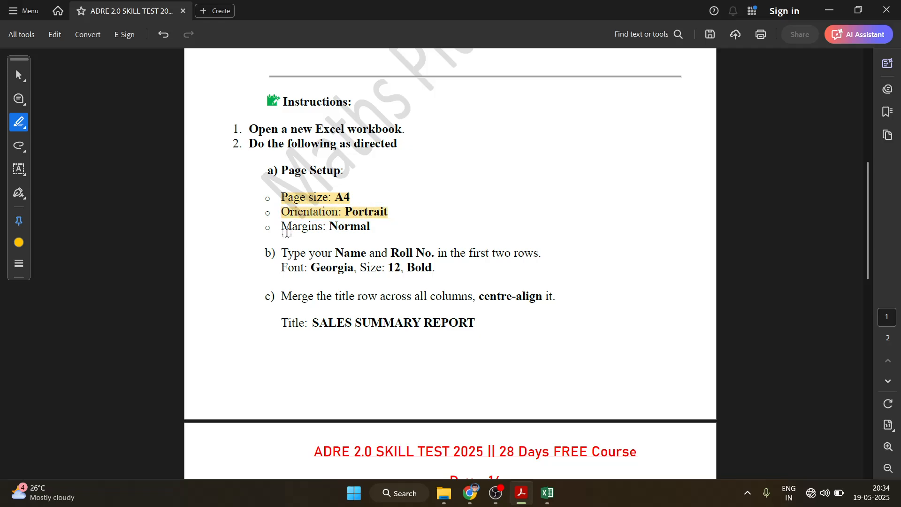
{"action": "left_click_drag", "start_coordinate": [282, 228], "coordinate": [371, 228]}
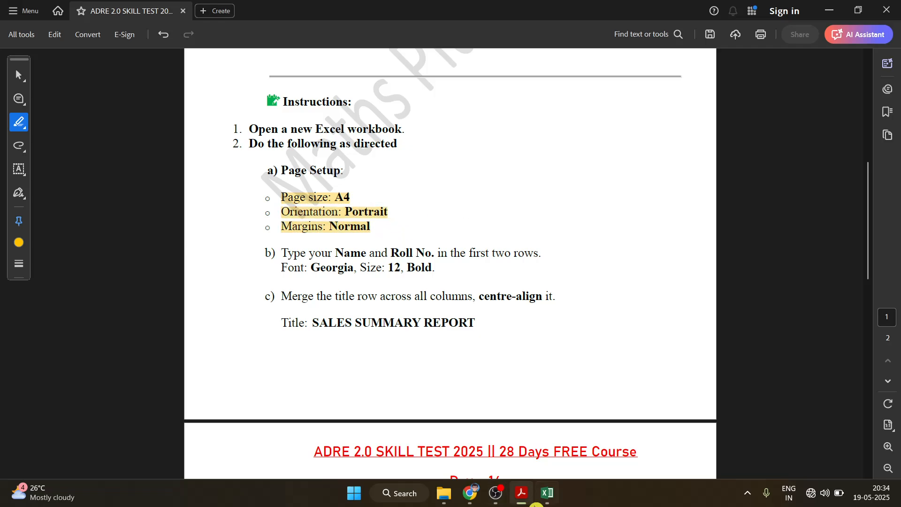
{"action": "left_click", "coordinate": [547, 493]}
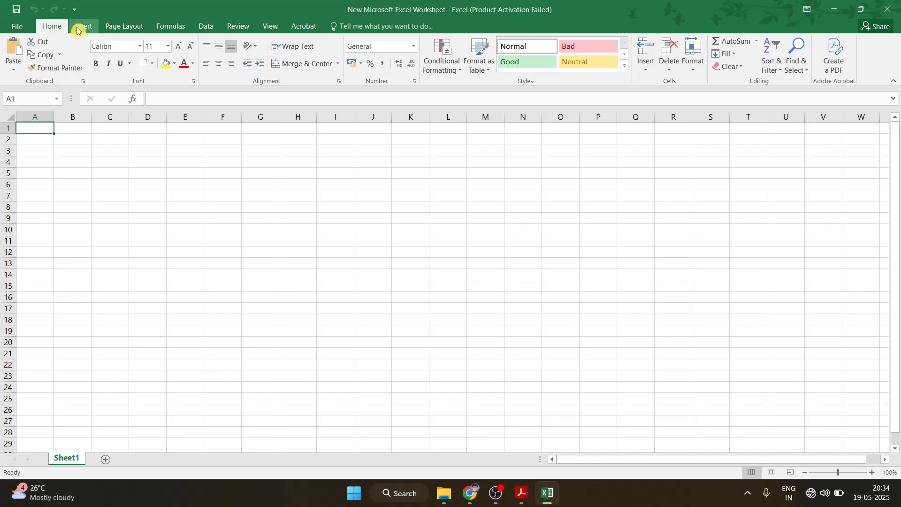
Set the worksheet page to Normal margins, Portrait orientation and A4 paper size
{"action": "scroll", "coordinate": [553, 408], "scroll_direction": "up", "scroll_amount": 3}
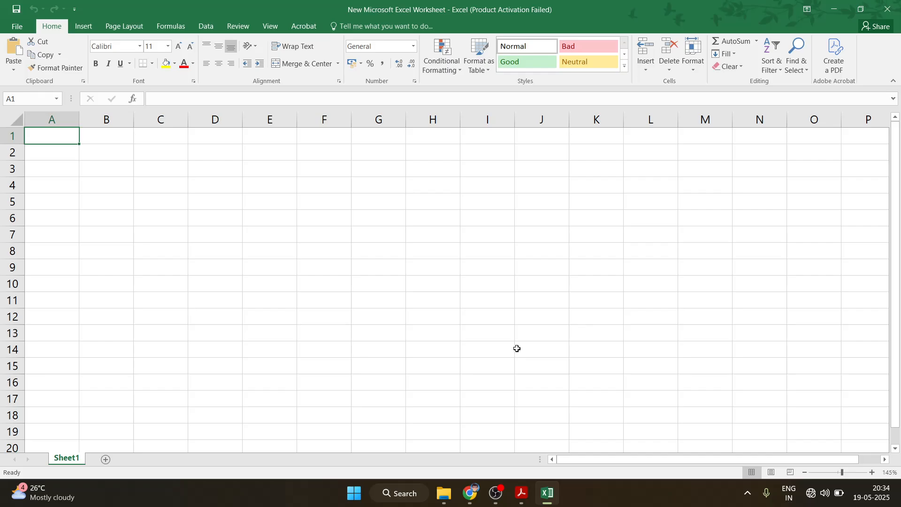
{"action": "scroll", "coordinate": [513, 351], "scroll_direction": "down", "scroll_amount": 2}
{"action": "scroll", "coordinate": [512, 352], "scroll_direction": "up", "scroll_amount": 2}
{"action": "scroll", "coordinate": [511, 351], "scroll_direction": "down", "scroll_amount": 1}
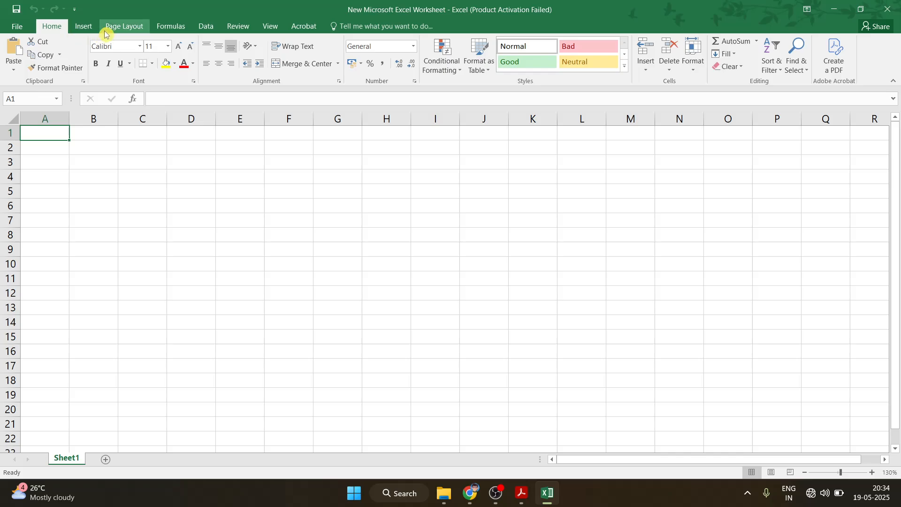
{"action": "left_click", "coordinate": [124, 29]}
{"action": "left_click", "coordinate": [87, 61]}
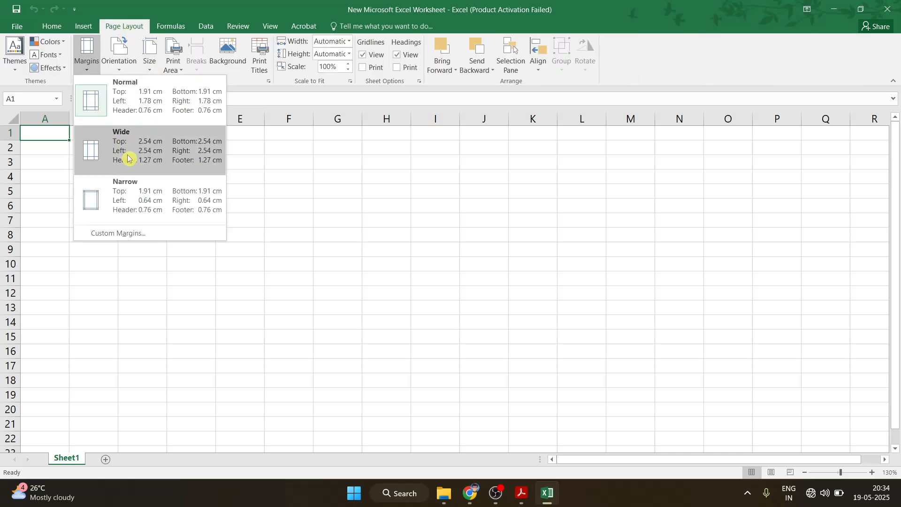
{"action": "left_click", "coordinate": [93, 101]}
{"action": "left_click", "coordinate": [116, 60]}
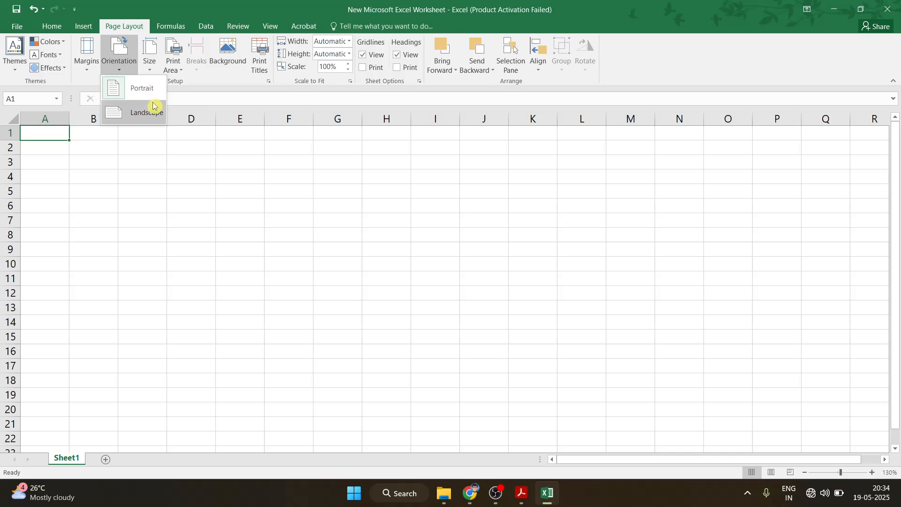
{"action": "left_click", "coordinate": [133, 97]}
{"action": "left_click", "coordinate": [149, 59]}
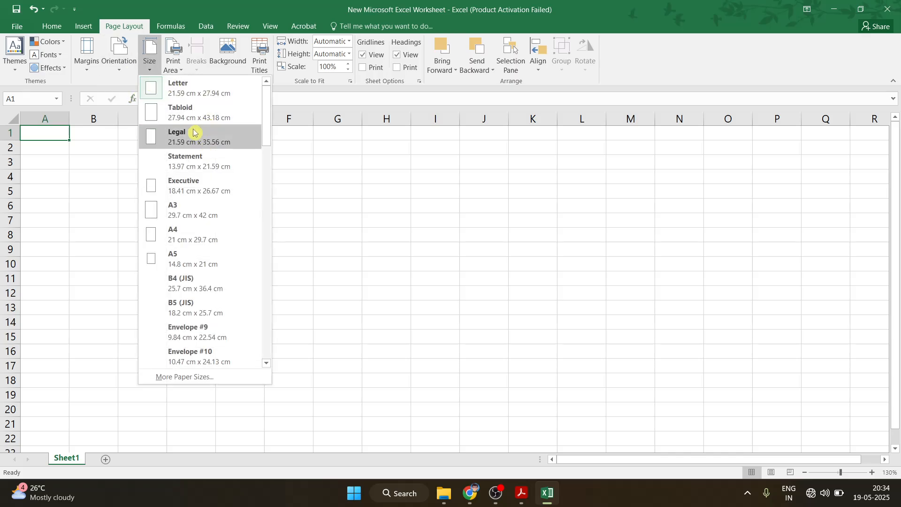
{"action": "left_click", "coordinate": [179, 235]}
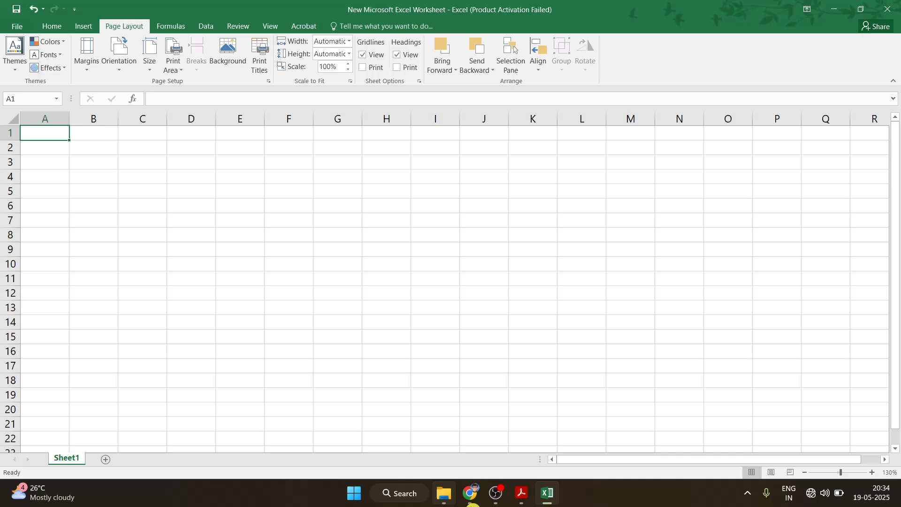
{"action": "left_click", "coordinate": [517, 497]}
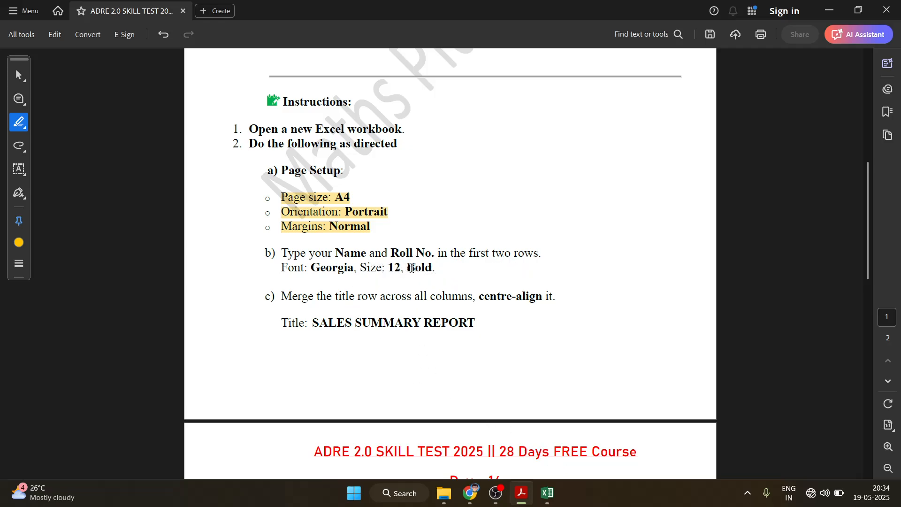
Enter the student's name in A2 and roll number in A3, each after a label
{"action": "left_click", "coordinate": [547, 493]}
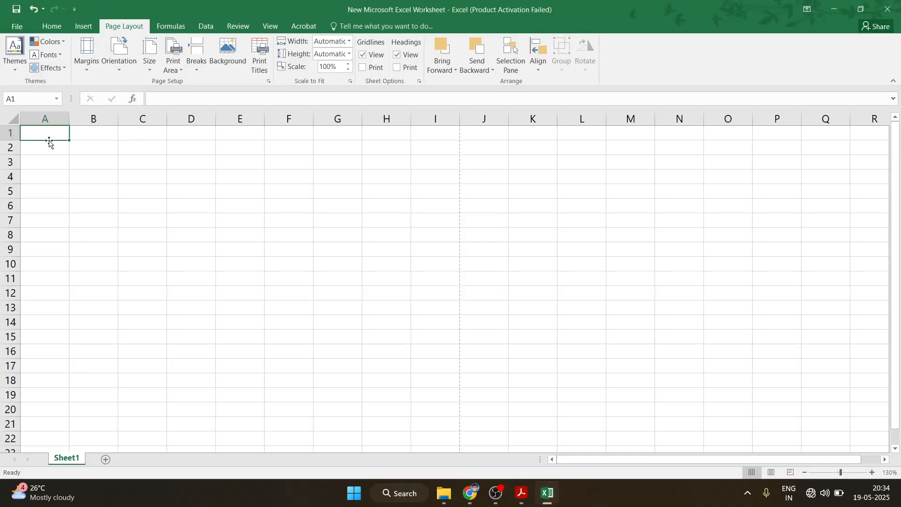
{"action": "key", "text": "Return"}
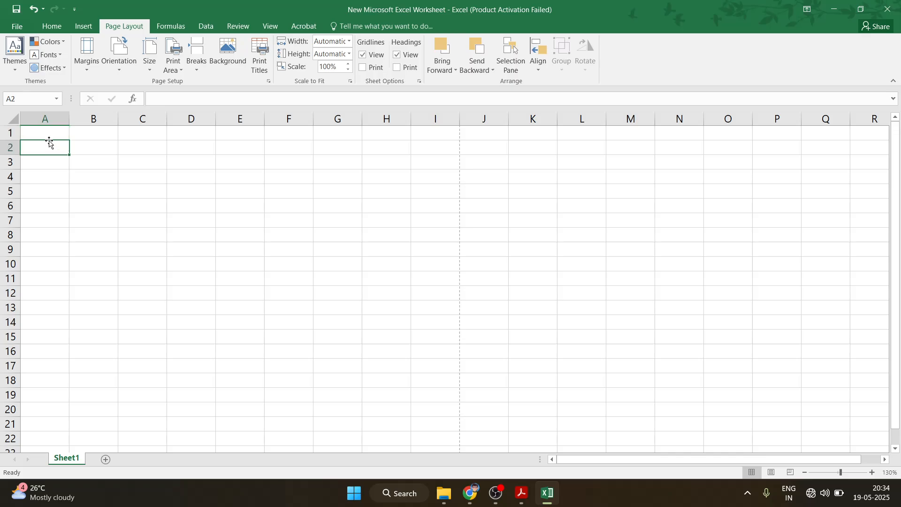
{"action": "type", "text": "Name"}
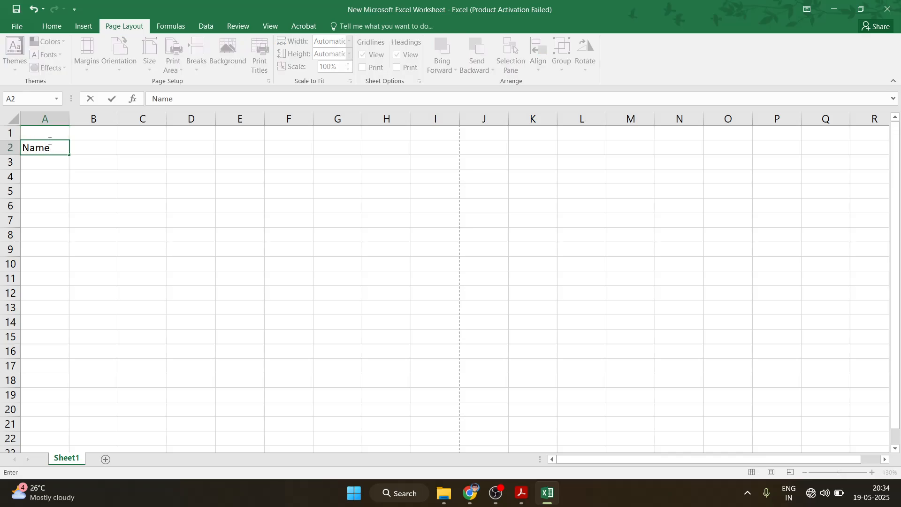
{"action": "key", "text": "Return"}
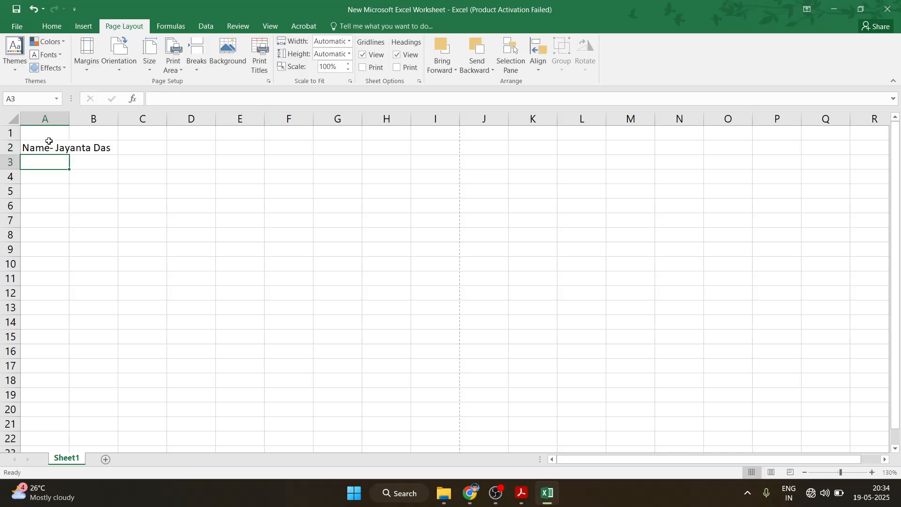
{"action": "type", "text": "Roll NO -"}
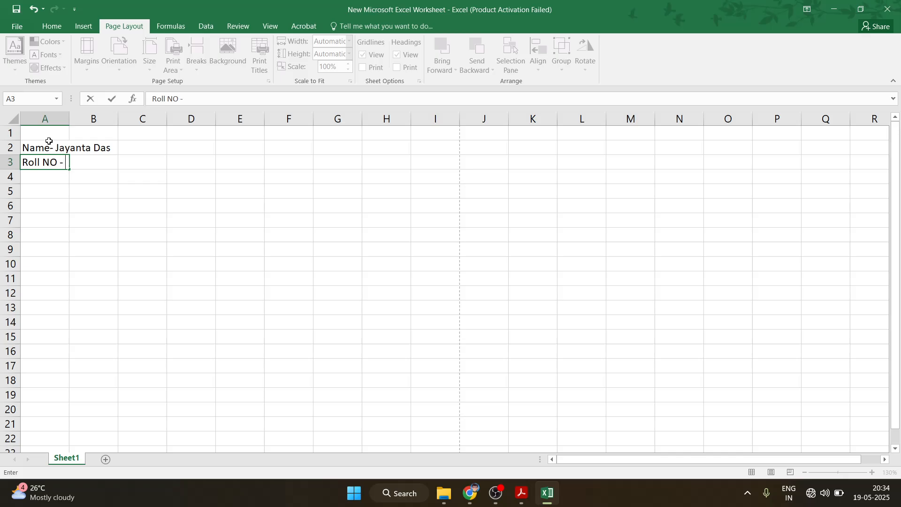
{"action": "type", "text": "123456789"}
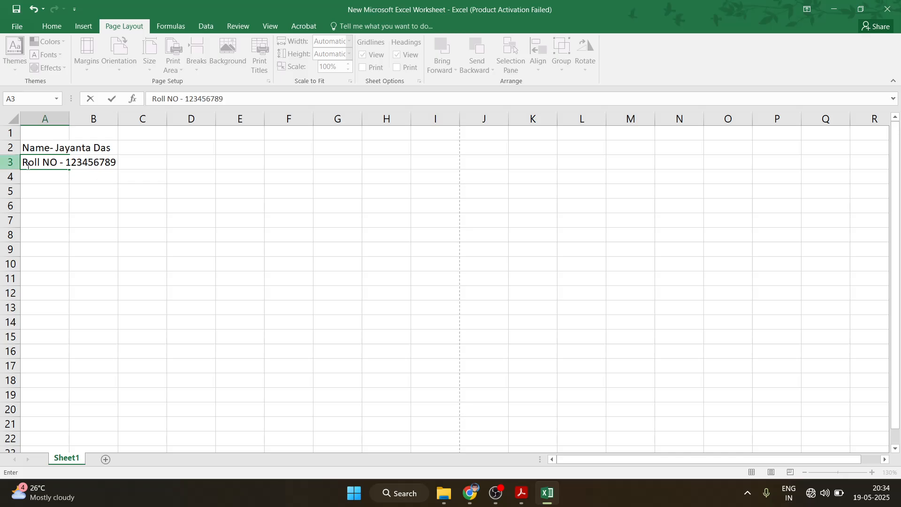
{"action": "key", "text": "Return"}
{"action": "key", "text": "Return"}
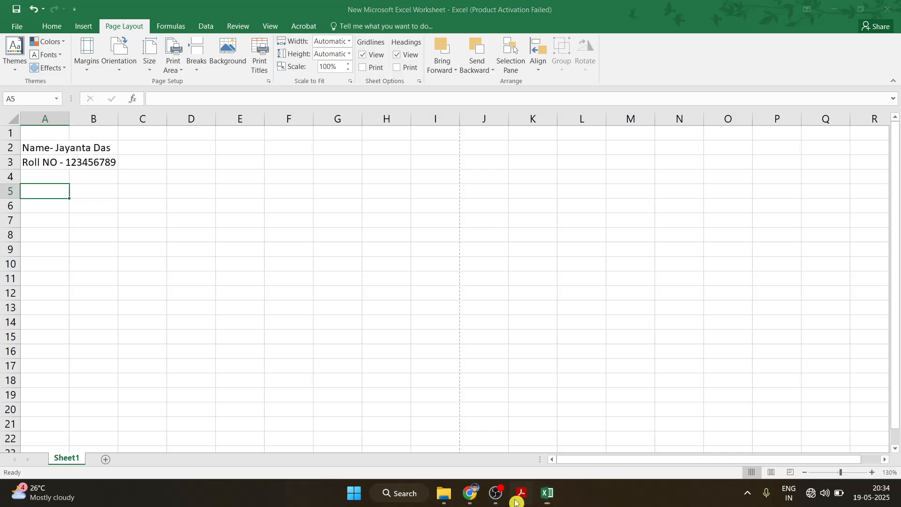
{"action": "left_click", "coordinate": [521, 492]}
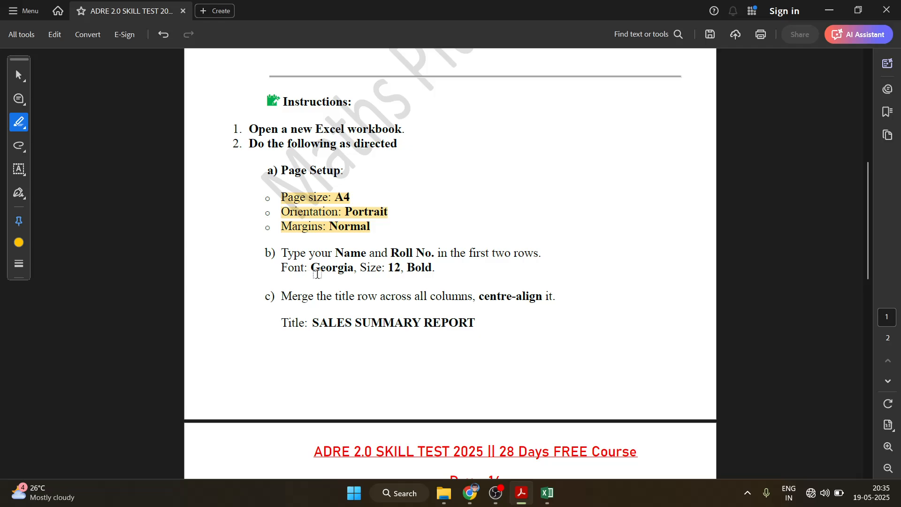
Format the name and roll number cells A2:B3 as Georgia, size 12, bold
{"action": "left_click", "coordinate": [547, 492]}
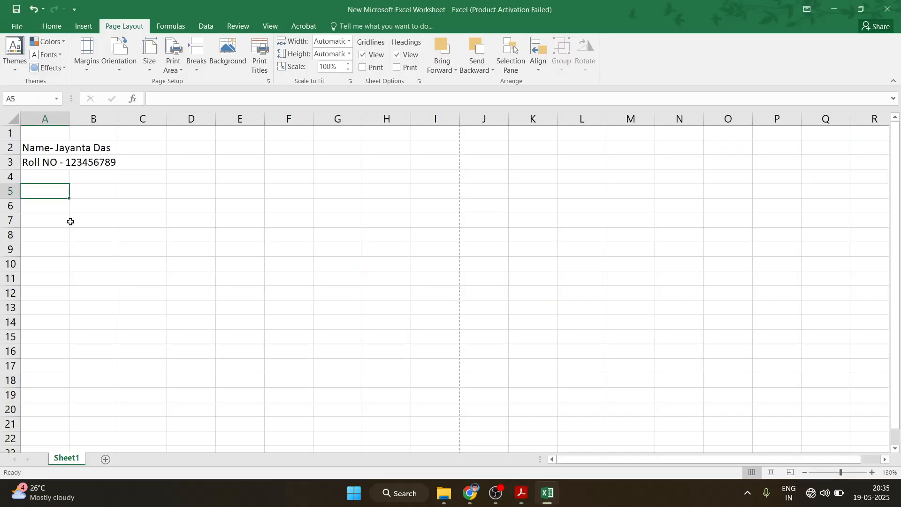
{"action": "left_click_drag", "start_coordinate": [42, 148], "coordinate": [96, 162]}
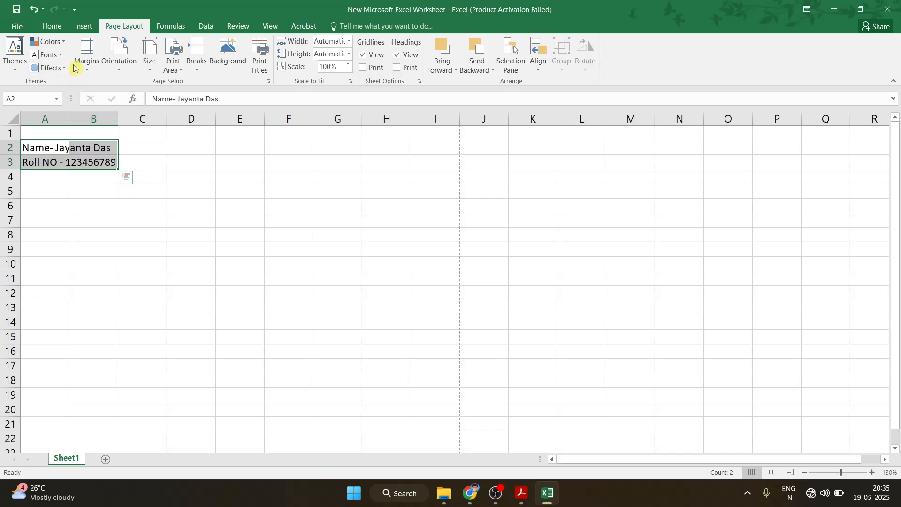
{"action": "left_click", "coordinate": [52, 26]}
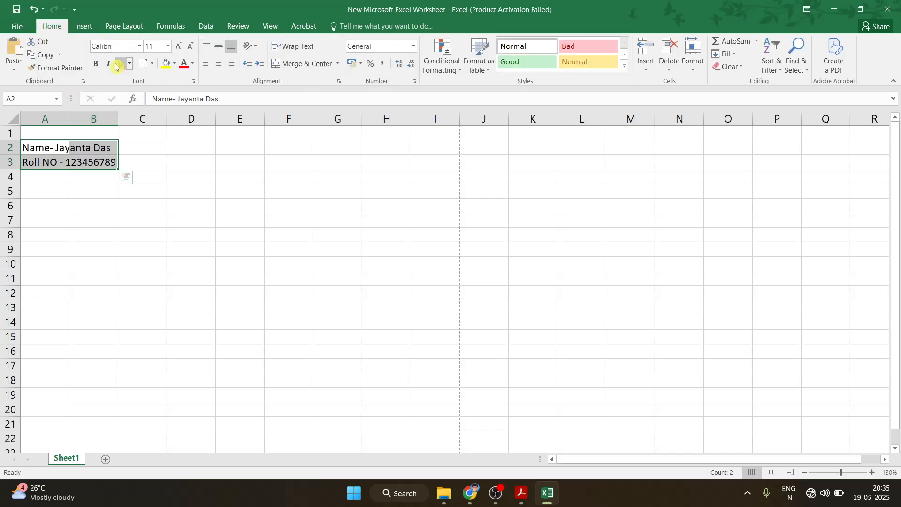
{"action": "left_click", "coordinate": [139, 46]}
{"action": "type", "text": "Georgia"}
{"action": "key", "text": "Return"}
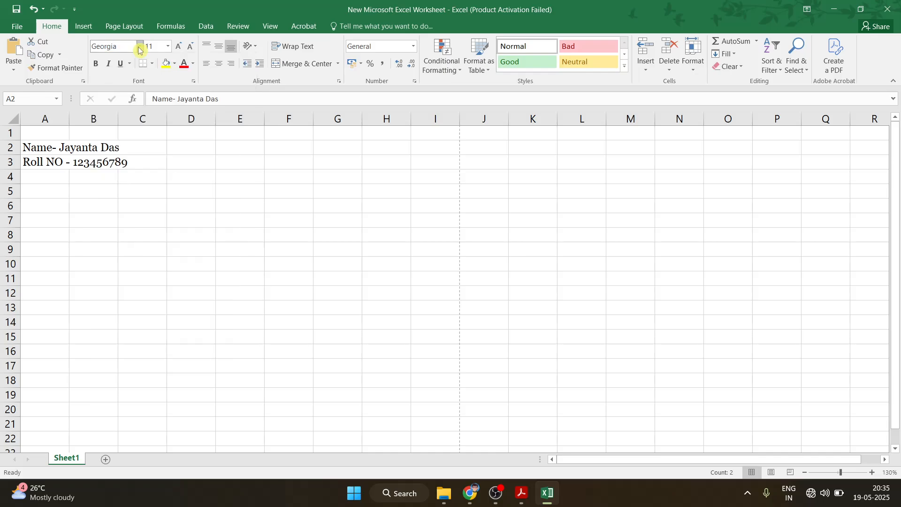
{"action": "left_click", "coordinate": [178, 46]}
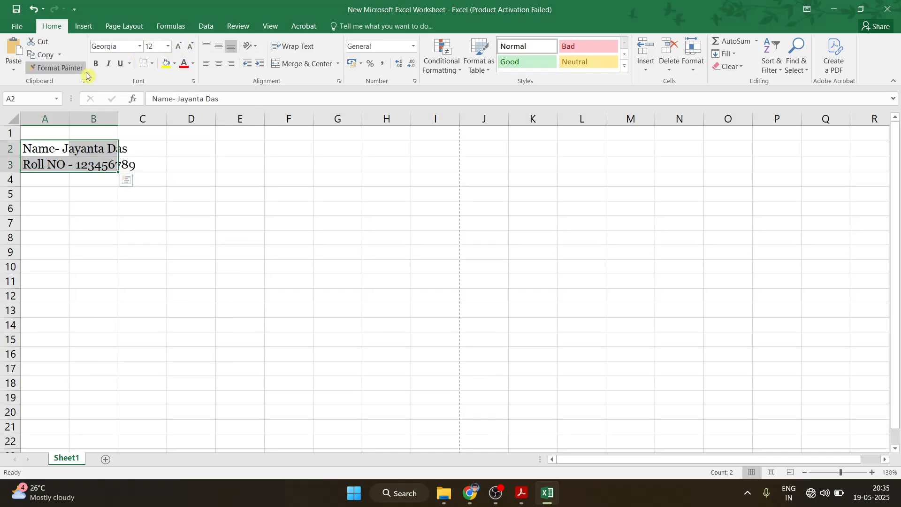
{"action": "left_click", "coordinate": [96, 63]}
Highlight instruction b) in the PDF to mark it done
{"action": "left_click", "coordinate": [522, 492]}
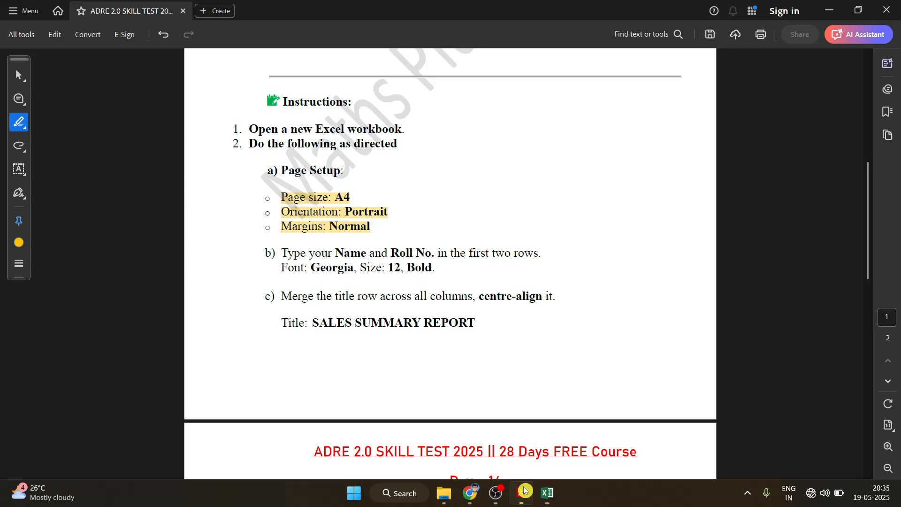
{"action": "left_click_drag", "start_coordinate": [293, 256], "coordinate": [432, 269]}
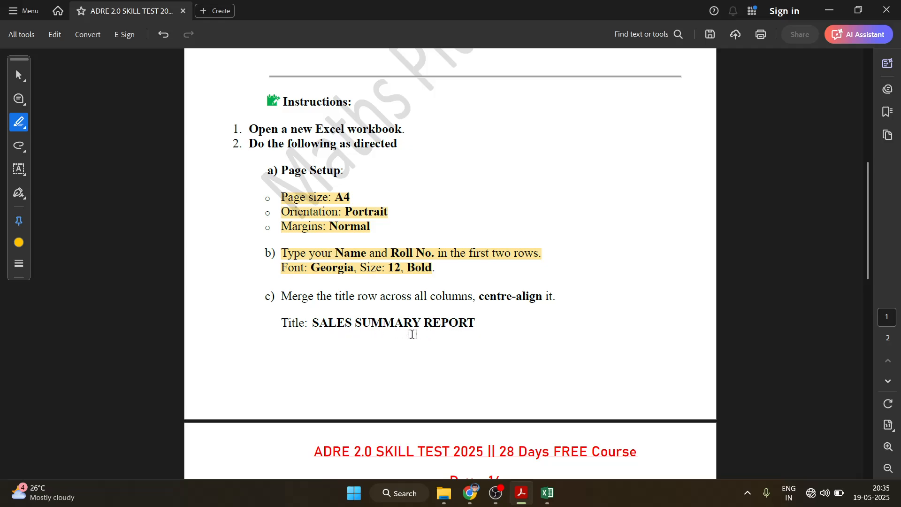
{"action": "left_click", "coordinate": [545, 492]}
Type the title 'Sales Summary Report' into cell A6, checking its wording against the PDF
{"action": "left_click", "coordinate": [49, 198]}
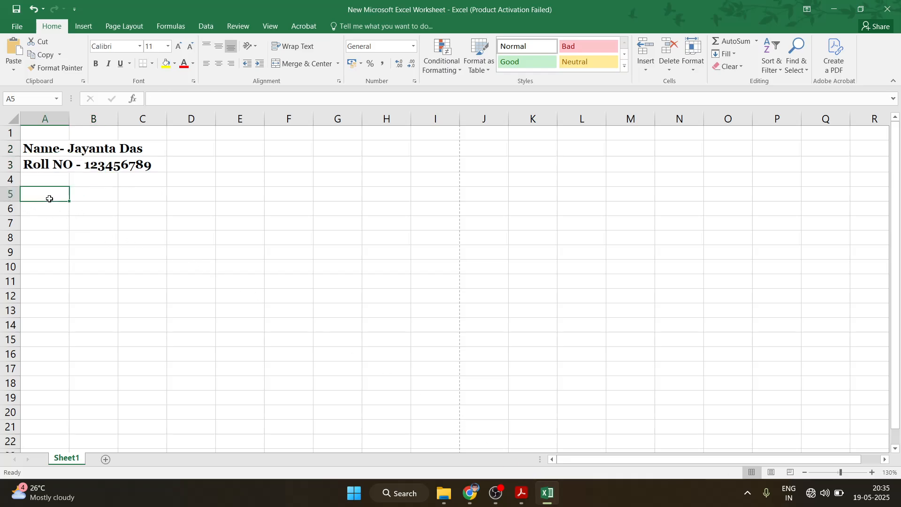
{"action": "left_click", "coordinate": [58, 211]}
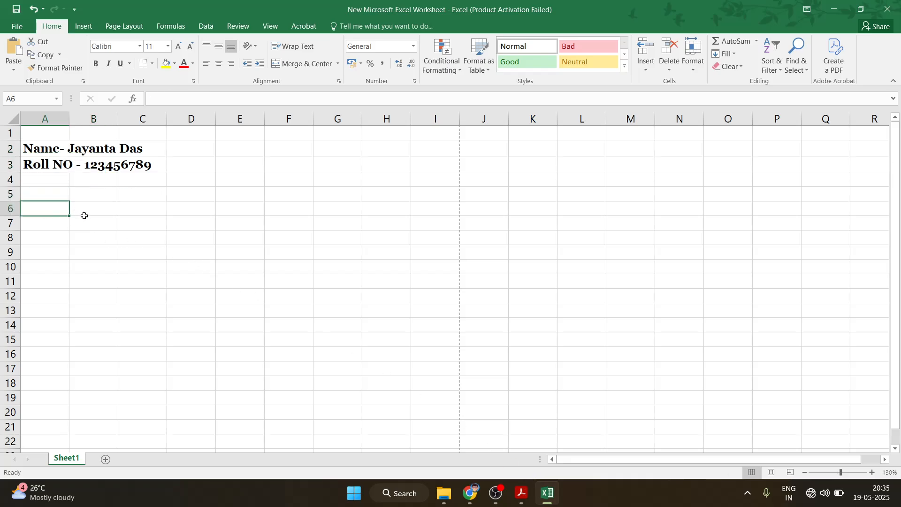
{"action": "type", "text": "Sales Summary Report"}
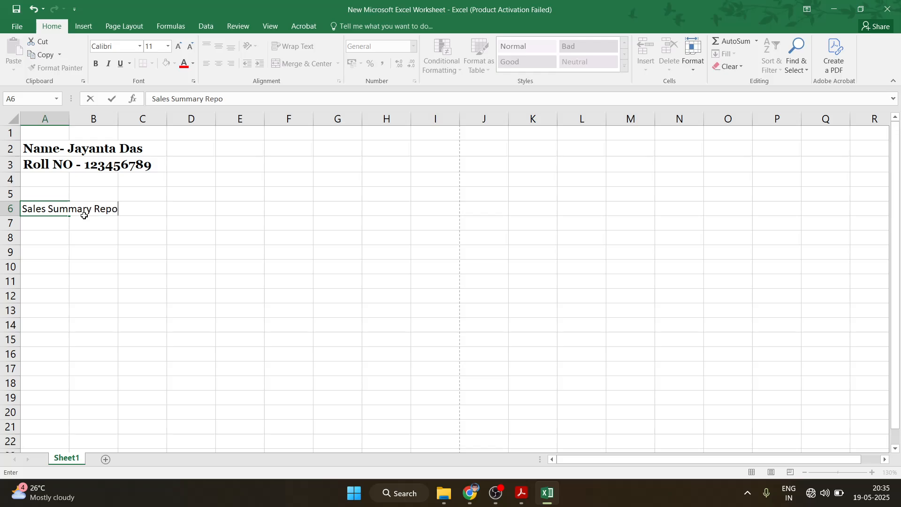
{"action": "left_click", "coordinate": [521, 493]}
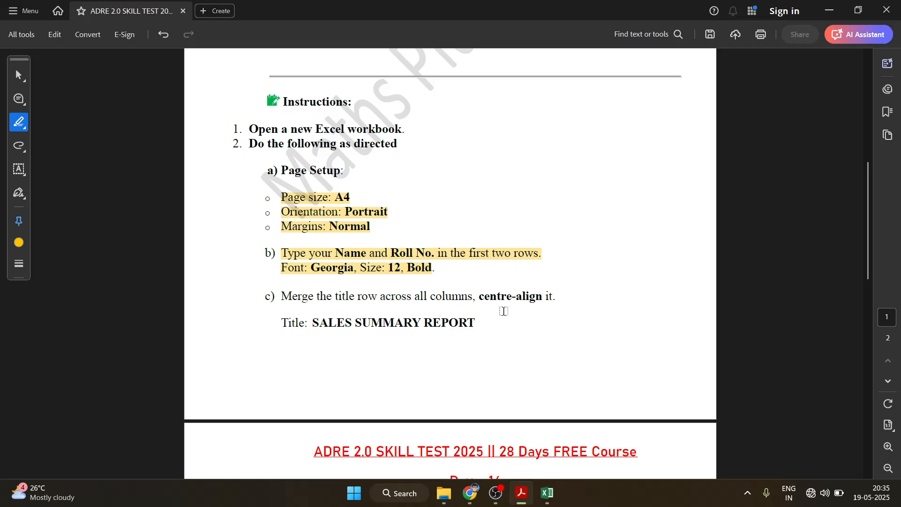
{"action": "left_click", "coordinate": [547, 493]}
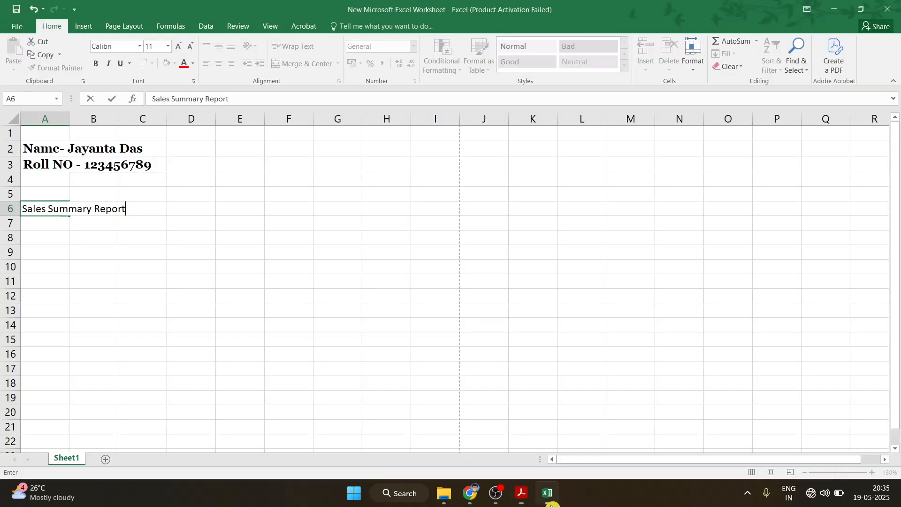
{"action": "left_click", "coordinate": [126, 247]}
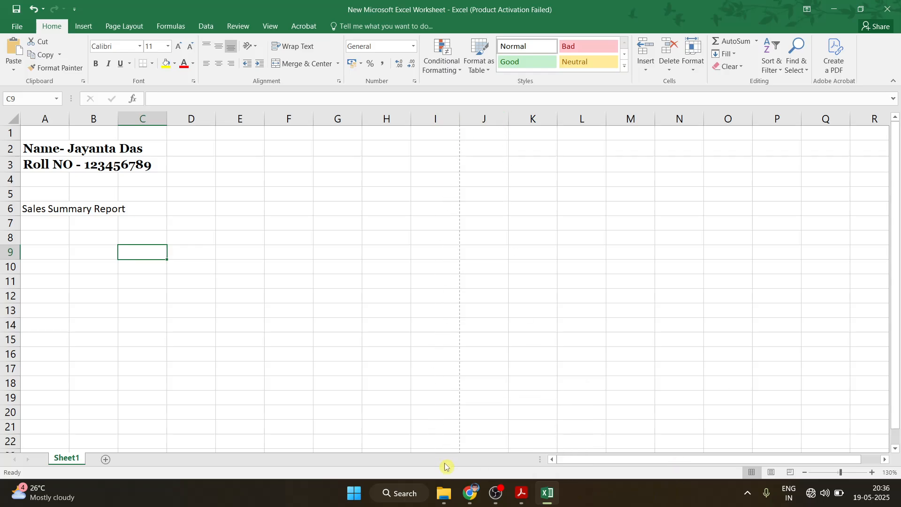
Highlight the 'Title: SALES SUMMARY REPORT' instruction line, then select title cells A6:C6
{"action": "left_click", "coordinate": [522, 492]}
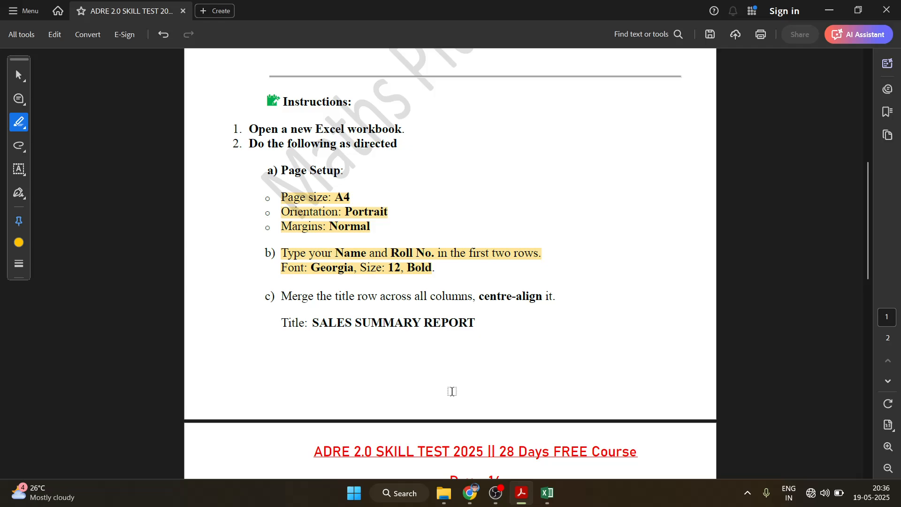
{"action": "left_click_drag", "start_coordinate": [281, 321], "coordinate": [470, 327]}
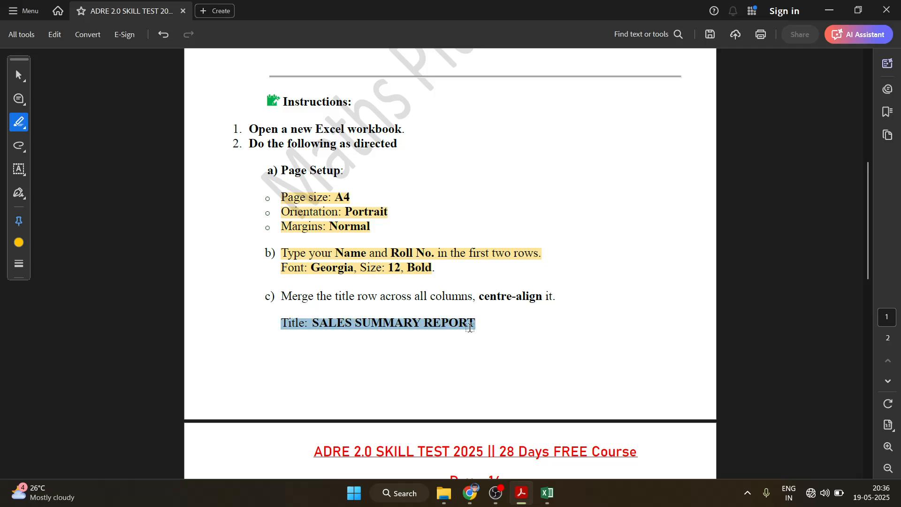
{"action": "scroll", "coordinate": [471, 316], "scroll_direction": "down", "scroll_amount": 8}
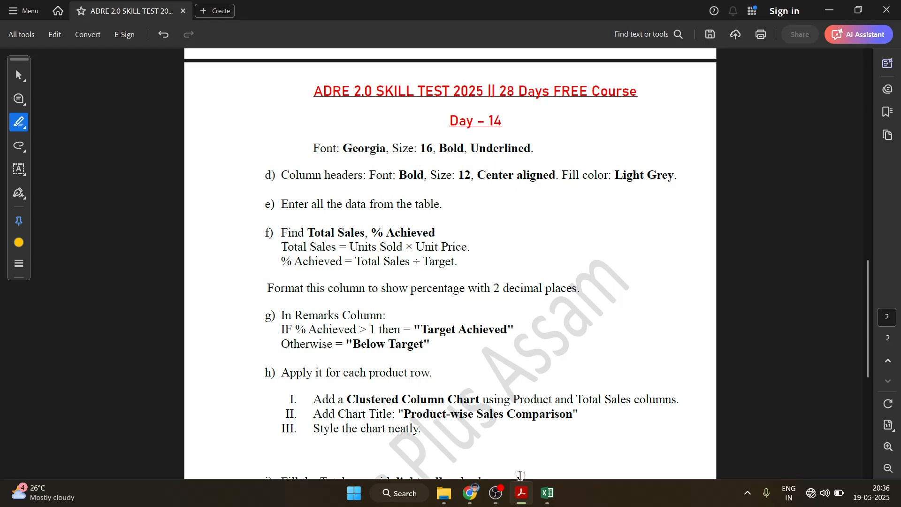
{"action": "left_click", "coordinate": [547, 493]}
{"action": "left_click_drag", "start_coordinate": [64, 212], "coordinate": [131, 212]}
Make the A6:C6 title Georgia, size 16, bold and underlined
{"action": "left_click", "coordinate": [141, 45]}
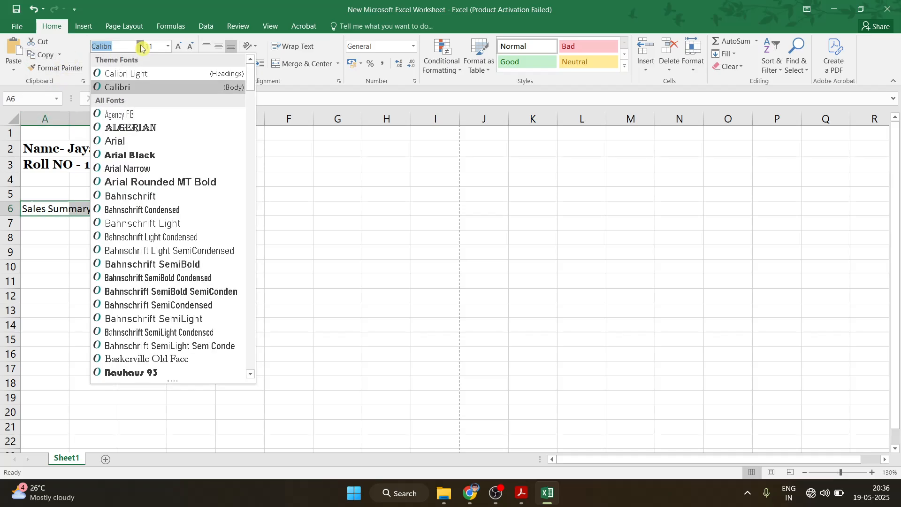
{"action": "type", "text": "Georgia"}
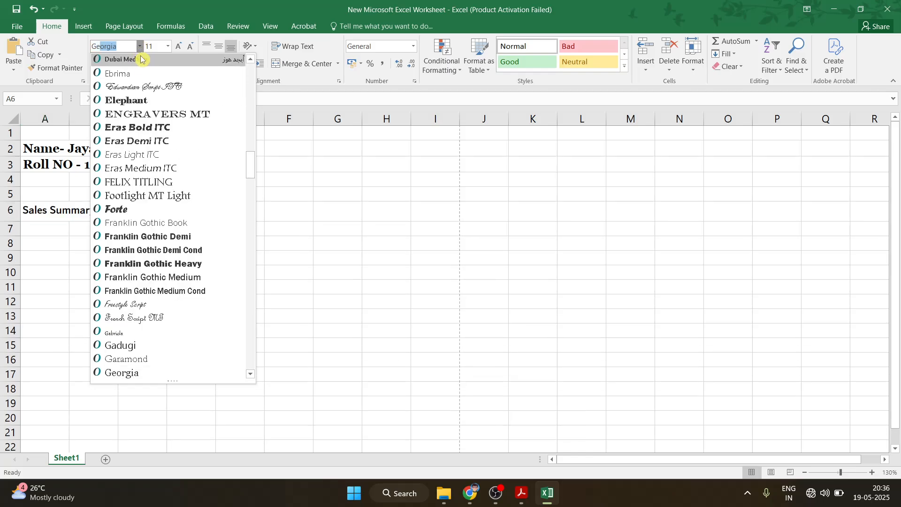
{"action": "key", "text": "Return"}
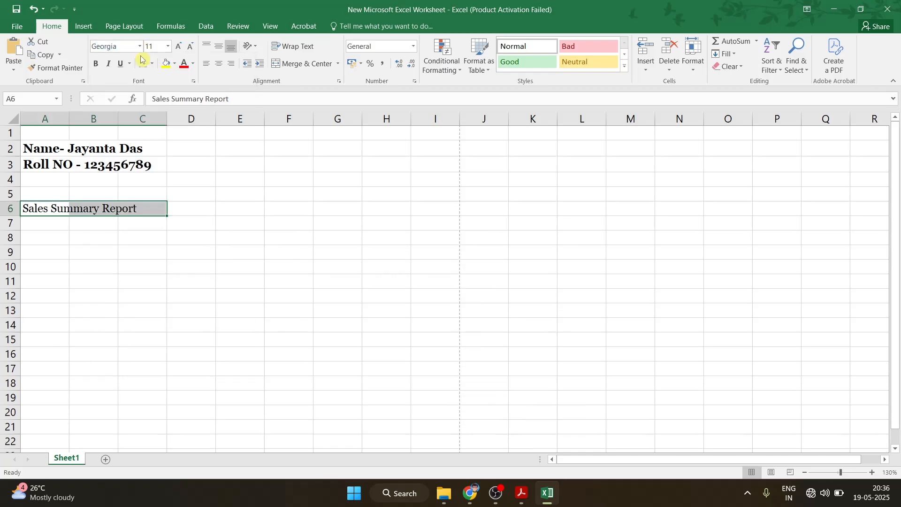
{"action": "left_click", "coordinate": [178, 46]}
{"action": "left_click", "coordinate": [178, 46]}
{"action": "left_click", "coordinate": [177, 46]}
{"action": "left_click", "coordinate": [178, 46]}
{"action": "left_click", "coordinate": [190, 46]}
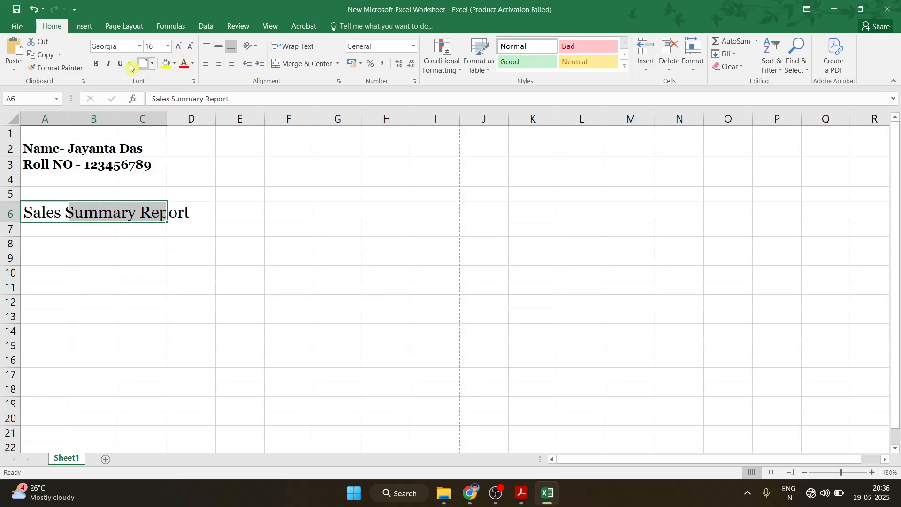
{"action": "left_click", "coordinate": [96, 64]}
{"action": "left_click", "coordinate": [121, 64]}
{"action": "left_click", "coordinate": [235, 179]}
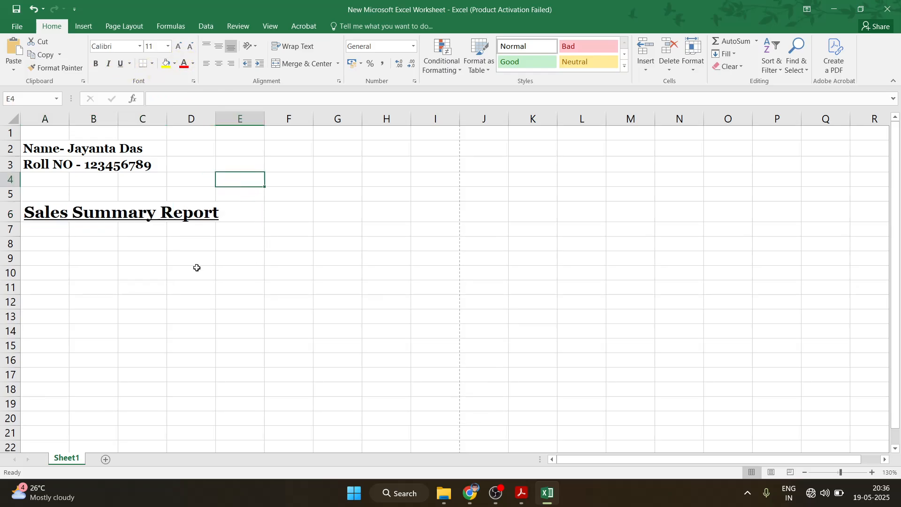
{"action": "left_click", "coordinate": [521, 492]}
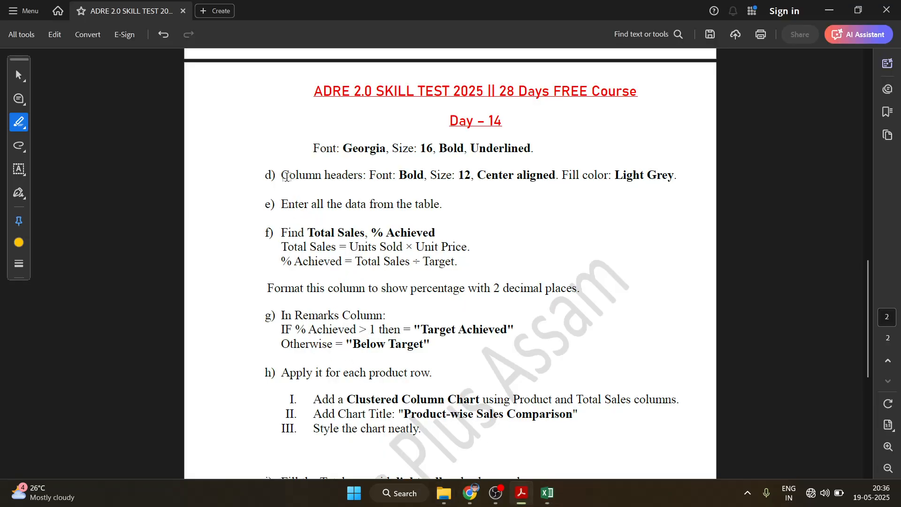
Highlight instruction d) and the sales table's header row from Product to Target
{"action": "mouse_move", "coordinate": [282, 176]}
{"action": "left_mouse_down"}
{"action": "mouse_move", "coordinate": [657, 184]}
{"action": "mouse_move", "coordinate": [648, 186]}
{"action": "left_mouse_up"}
{"action": "scroll", "coordinate": [285, 118], "scroll_direction": "up", "scroll_amount": 12}
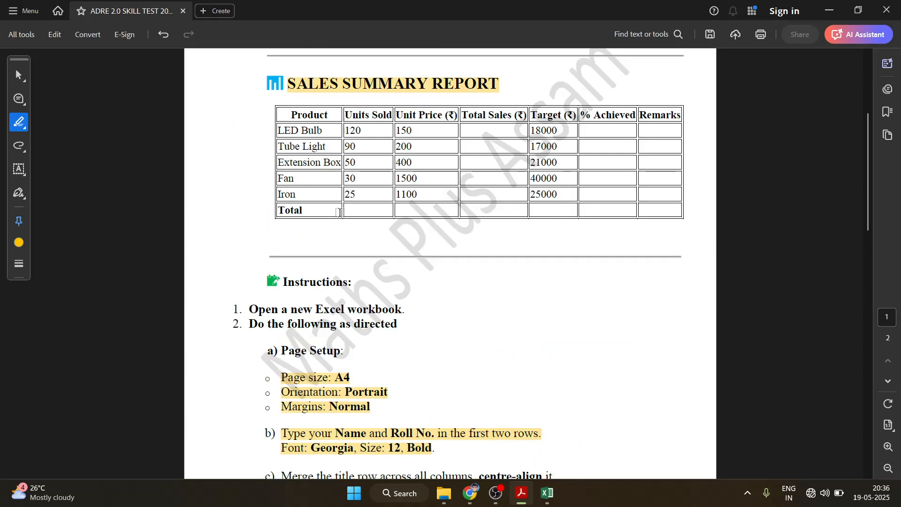
{"action": "left_click_drag", "start_coordinate": [284, 119], "coordinate": [677, 120]}
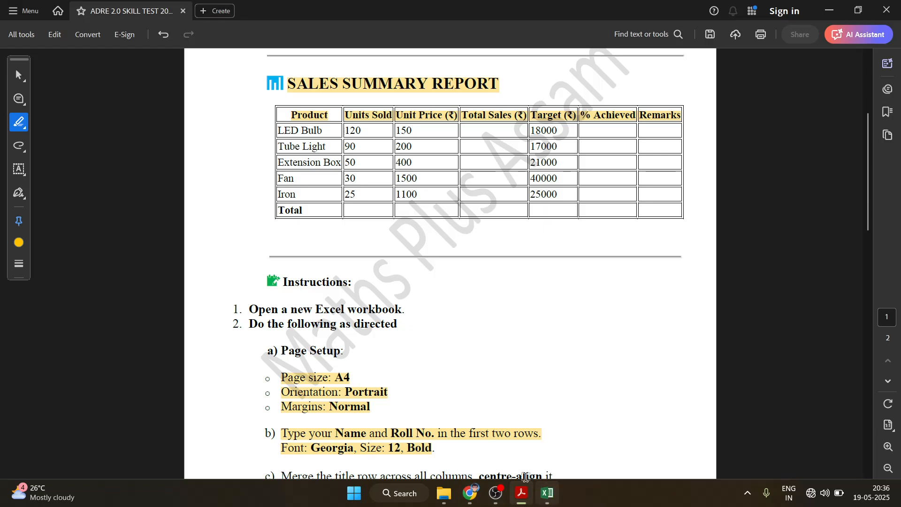
{"action": "left_click", "coordinate": [545, 497]}
{"action": "left_click", "coordinate": [545, 497]}
{"action": "scroll", "coordinate": [455, 335], "scroll_direction": "down", "scroll_amount": 1}
{"action": "scroll", "coordinate": [455, 335], "scroll_direction": "down", "scroll_amount": 8}
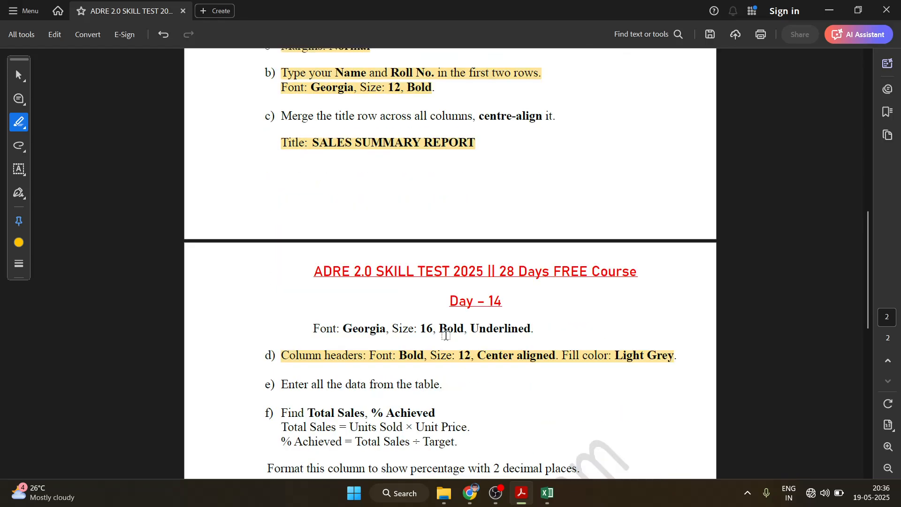
{"action": "left_click", "coordinate": [373, 123]}
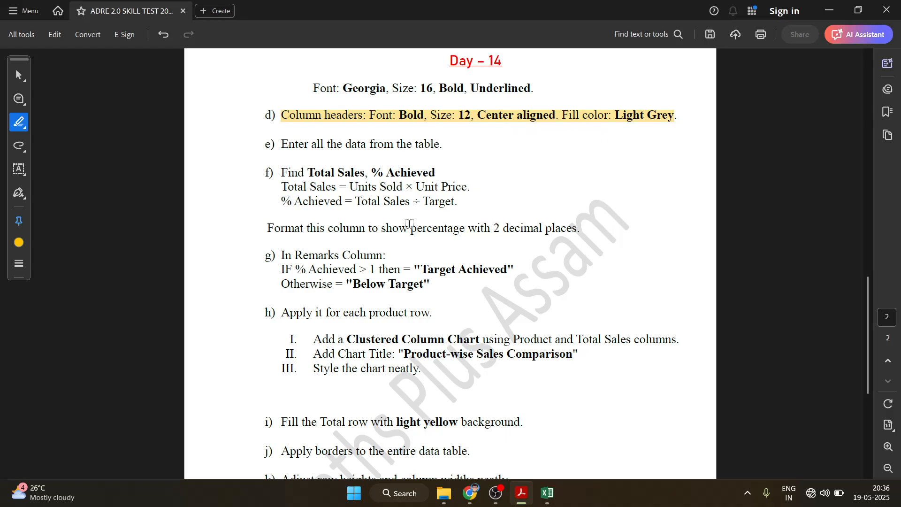
{"action": "scroll", "coordinate": [401, 224], "scroll_direction": "up", "scroll_amount": 13}
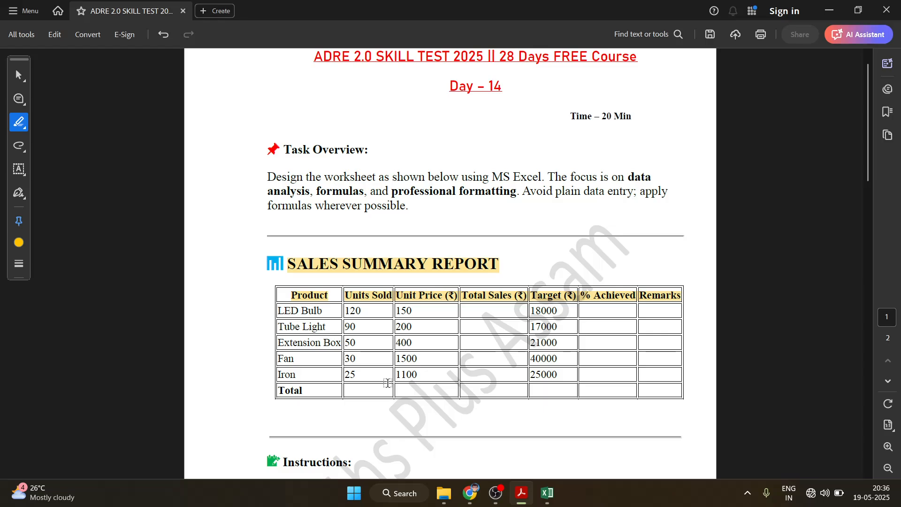
{"action": "left_click", "coordinate": [547, 493]}
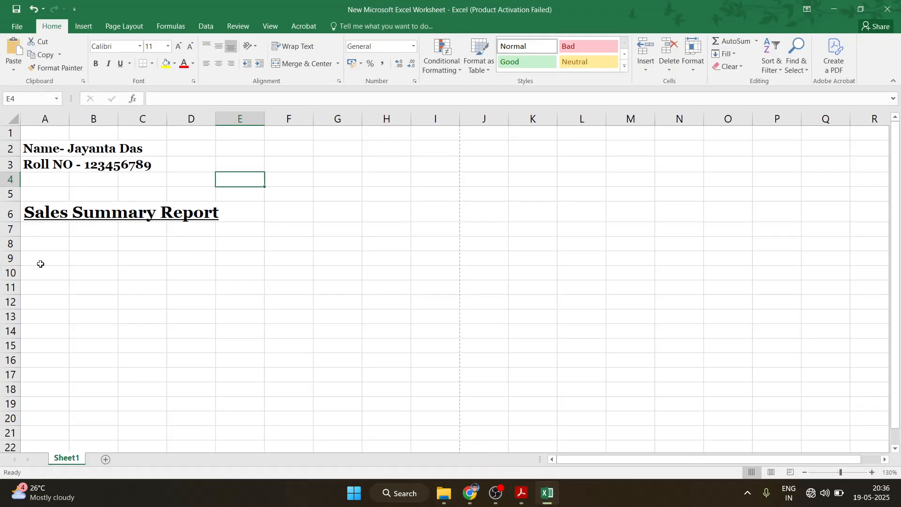
Enter the column header 'Product' in cell A9
{"action": "left_click", "coordinate": [38, 245]}
{"action": "left_click", "coordinate": [60, 262]}
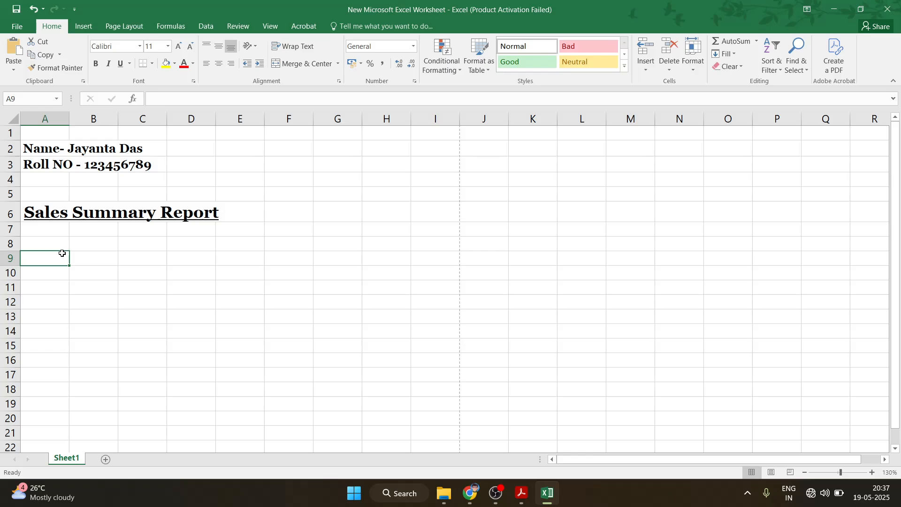
{"action": "type", "text": "P"}
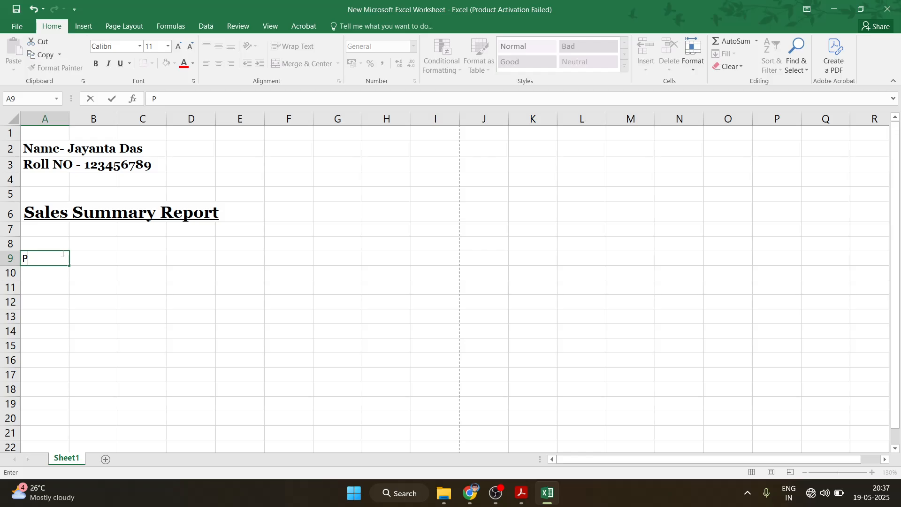
{"action": "type", "text": "r4oduvc"}
{"action": "type", "text": "t"}
{"action": "key", "text": "BackSpace"}
{"action": "key", "text": "BackSpace"}
{"action": "key", "text": "BackSpace"}
{"action": "key", "text": "BackSpace"}
{"action": "key", "text": "BackSpace"}
{"action": "key", "text": "BackSpace"}
{"action": "key", "text": "BackSpace"}
{"action": "type", "text": "ody"}
{"action": "key", "text": "BackSpace"}
{"action": "type", "text": "uc"}
{"action": "key", "text": "Tab"}
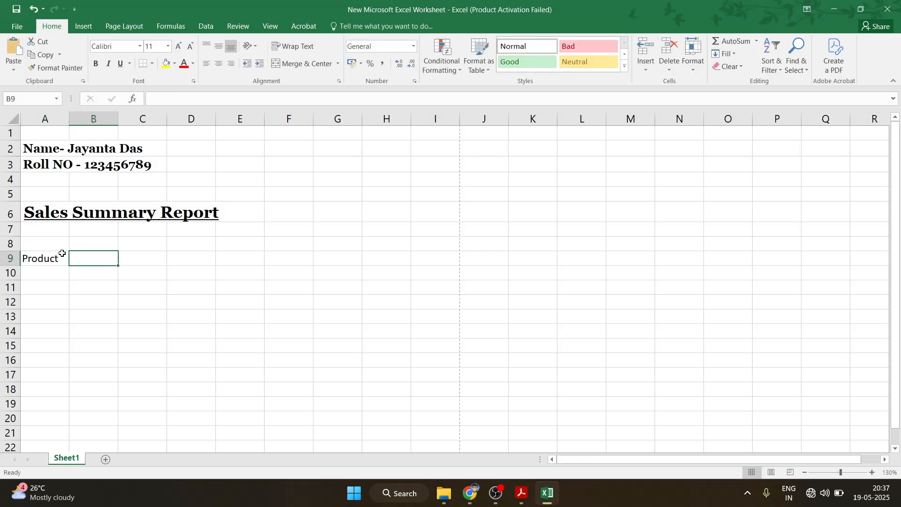
Add 'Units Sold' in B9 and begin the 'Unit Price (' header in C9
{"action": "type", "text": "Uni"}
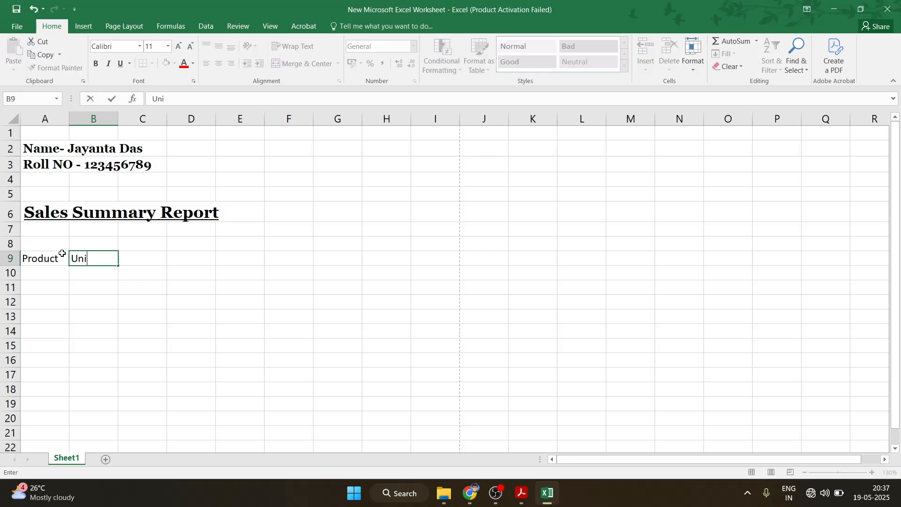
{"action": "type", "text": "ts Sold"}
{"action": "key", "text": "Tab"}
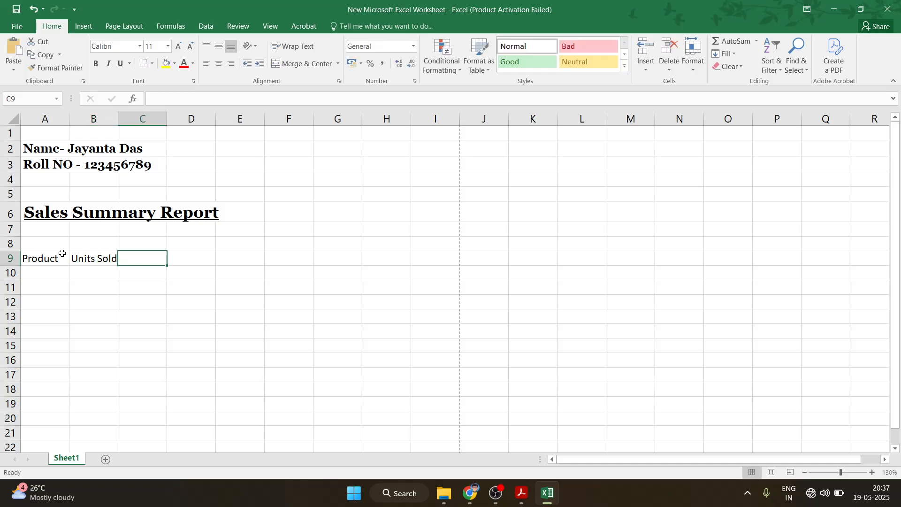
{"action": "type", "text": "Unit"}
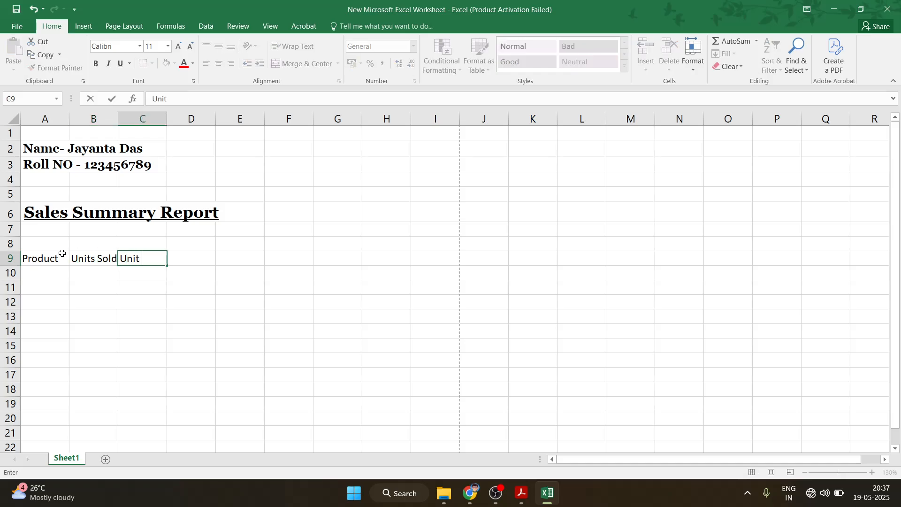
{"action": "type", "text": " Price ("}
{"action": "left_click", "coordinate": [83, 26]}
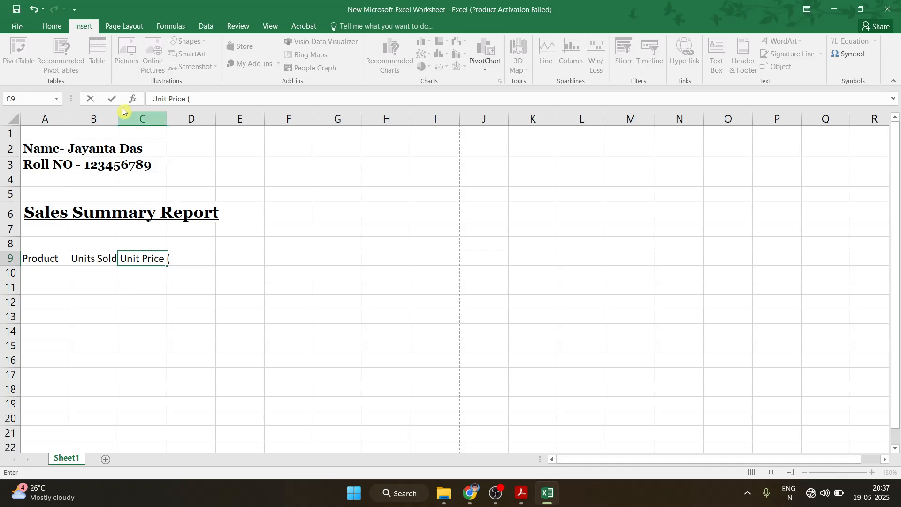
Finish C9 as 'Unit Price (₹)' by inserting the Indian Rupee Sign symbol
{"action": "left_click", "coordinate": [847, 54]}
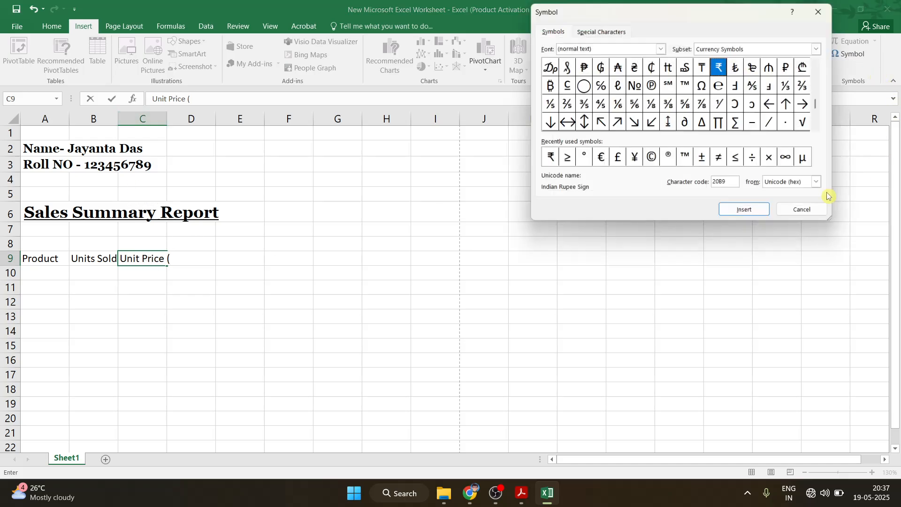
{"action": "left_click", "coordinate": [547, 159]}
{"action": "left_click", "coordinate": [750, 214]}
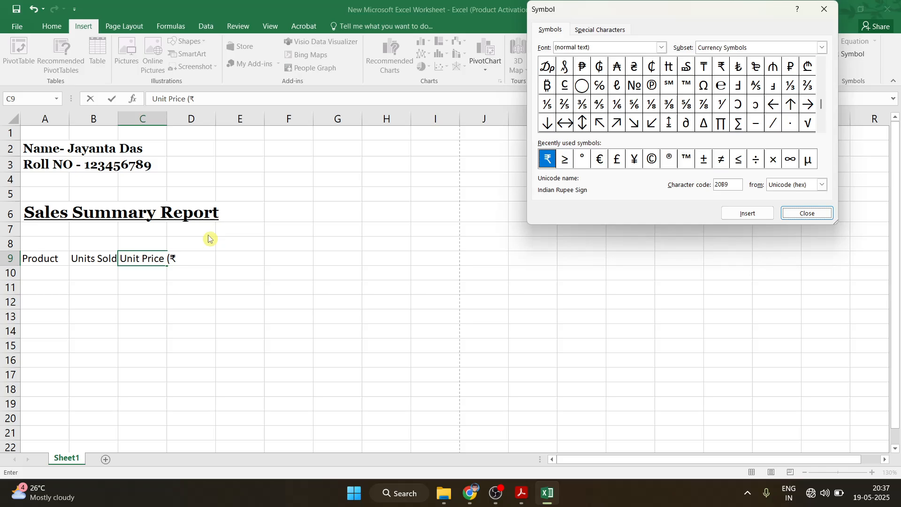
{"action": "left_click", "coordinate": [803, 214]}
{"action": "type", "text": ")"}
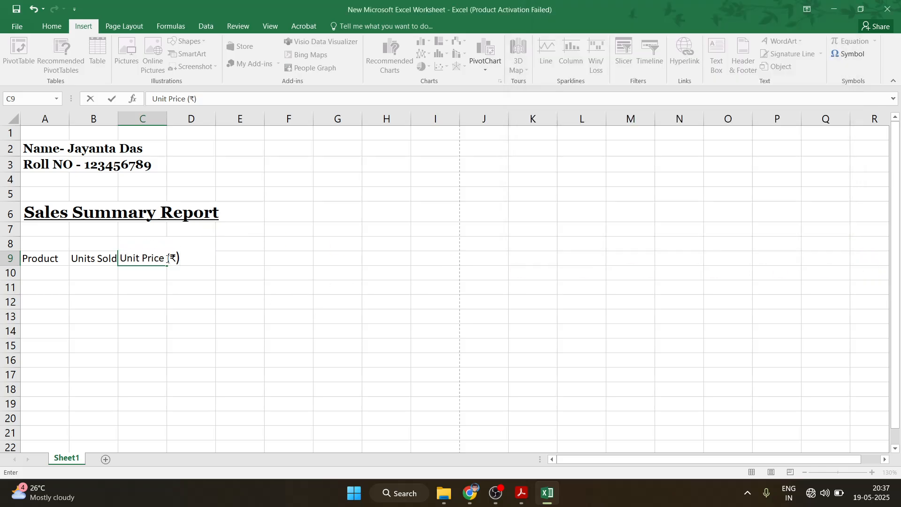
{"action": "left_click_drag", "start_coordinate": [173, 258], "coordinate": [181, 259]}
{"action": "left_click", "coordinate": [194, 257]}
{"action": "left_click", "coordinate": [187, 292]}
Enter 'Total Sales (₹)' in D9 and 'Target (₹)' in E9
{"action": "left_click", "coordinate": [189, 260]}
{"action": "key", "text": "BackSpace"}
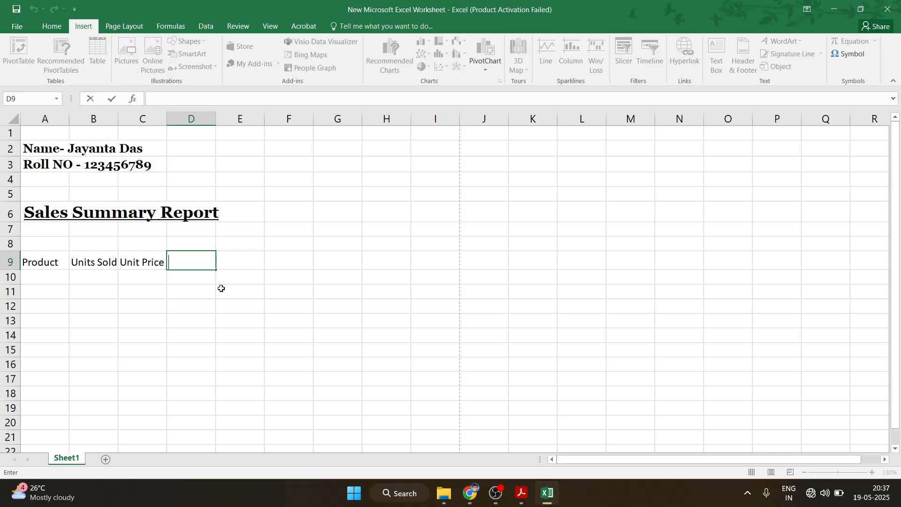
{"action": "type", "text": "Total Sales "}
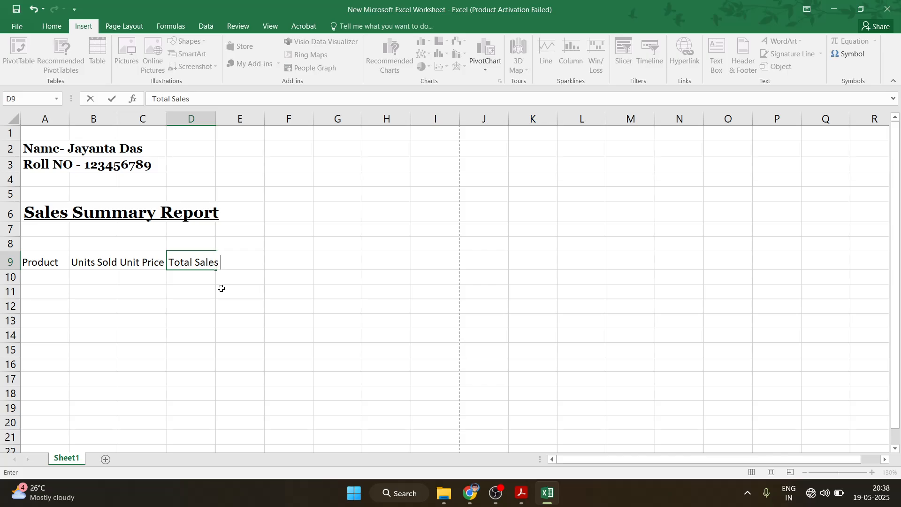
{"action": "type", "text": "(₹)"}
{"action": "left_click", "coordinate": [231, 285]}
{"action": "double_click", "coordinate": [243, 263]}
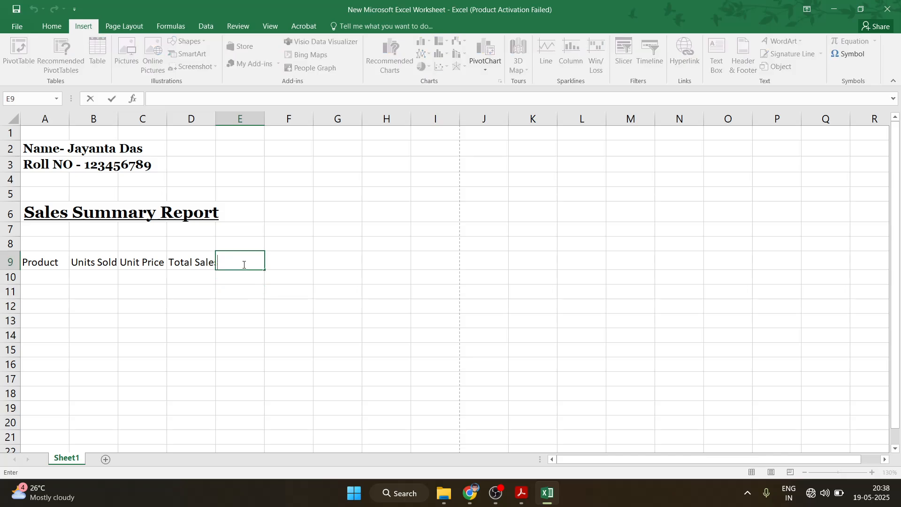
{"action": "type", "text": "Target (₹)"}
{"action": "left_click", "coordinate": [244, 319]}
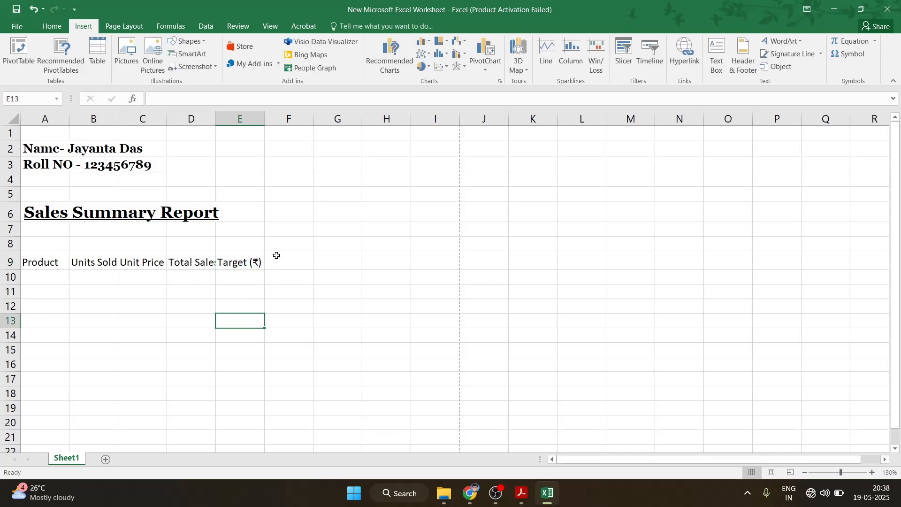
Enter '% Achieved' in F9 and 'Remarks' in G9
{"action": "double_click", "coordinate": [281, 255]}
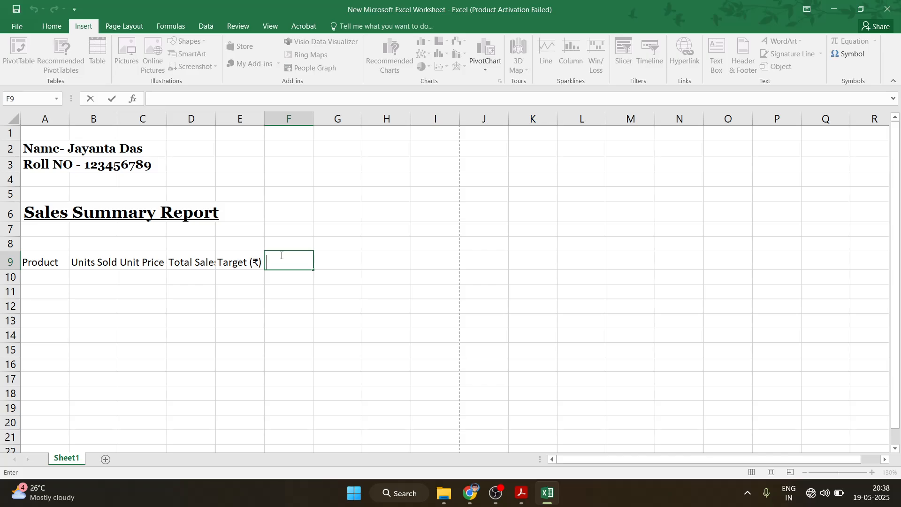
{"action": "type", "text": "% Achieve"}
{"action": "double_click", "coordinate": [330, 259]}
{"action": "left_click", "coordinate": [356, 266]}
{"action": "left_click", "coordinate": [357, 294]}
{"action": "double_click", "coordinate": [354, 261]}
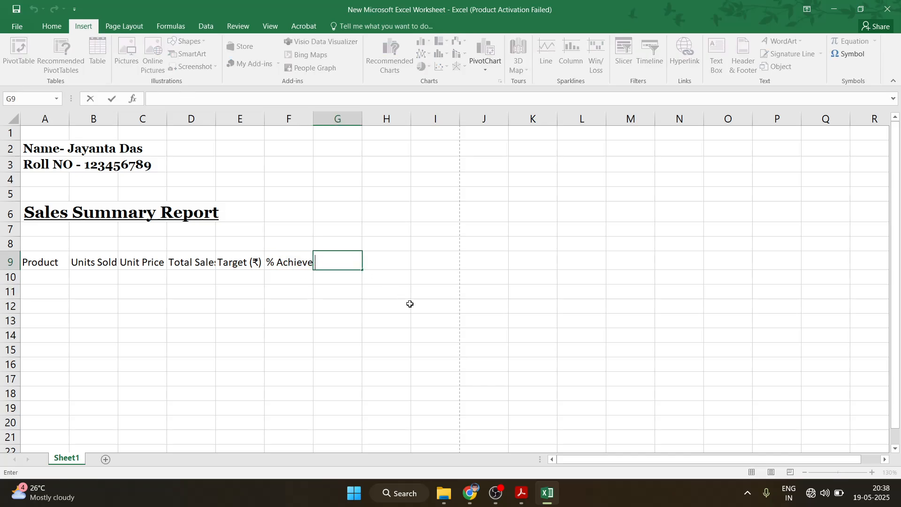
{"action": "type", "text": "Remarks"}
{"action": "left_click", "coordinate": [432, 310]}
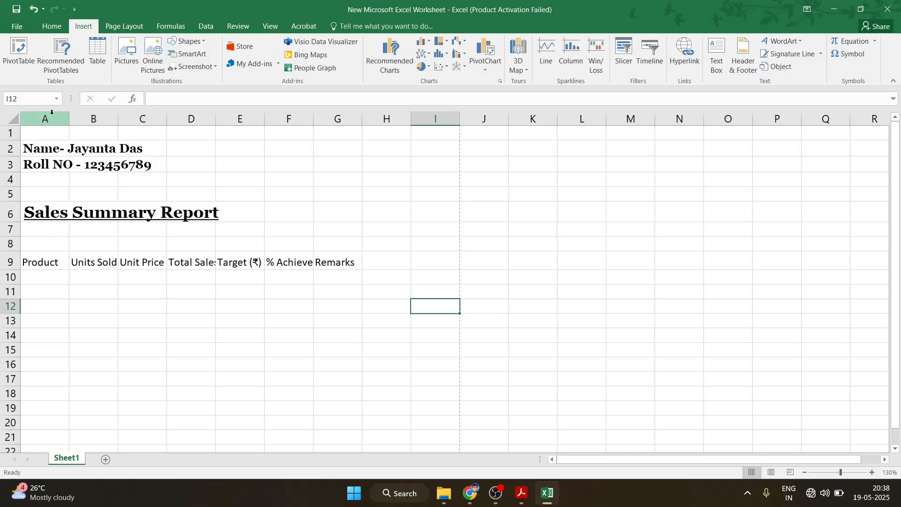
AutoFit columns A to G, then undo the change
{"action": "left_click_drag", "start_coordinate": [40, 118], "coordinate": [347, 119]}
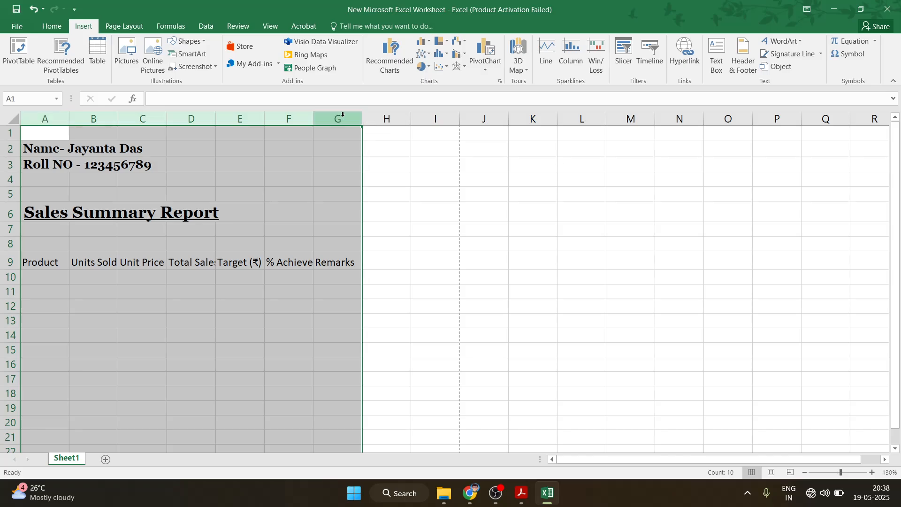
{"action": "double_click", "coordinate": [313, 118]}
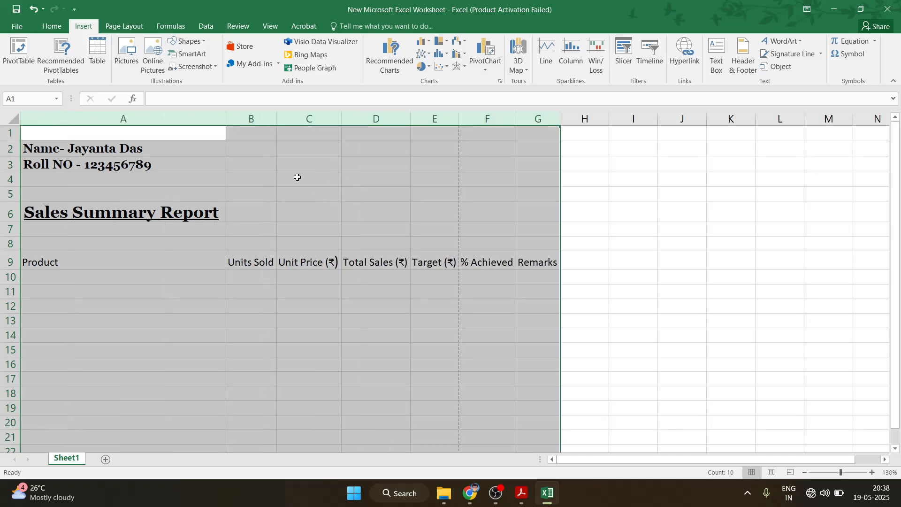
{"action": "key", "text": "ctrl+z"}
{"action": "left_click", "coordinate": [163, 217]}
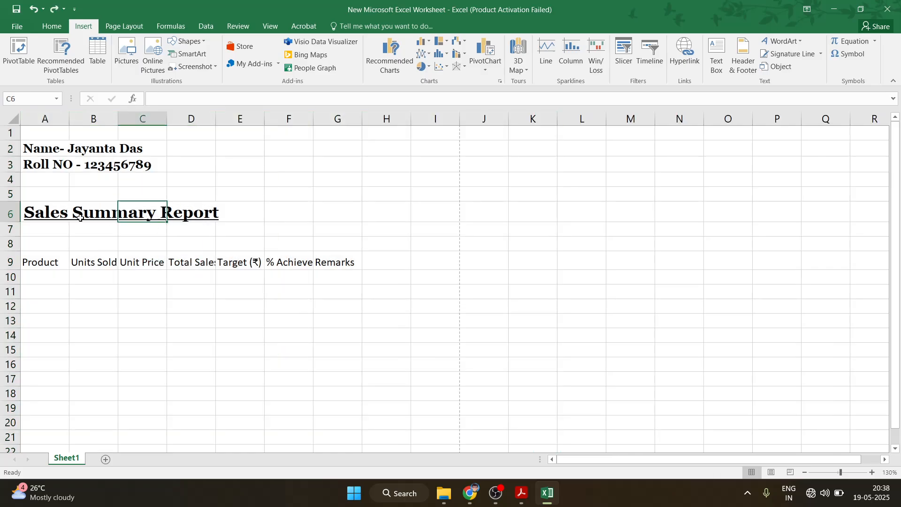
Merge and centre the report title across A6:G6 and the name and roll-number lines across A2:G2 and A3:G3
{"action": "left_click_drag", "start_coordinate": [28, 212], "coordinate": [417, 206]}
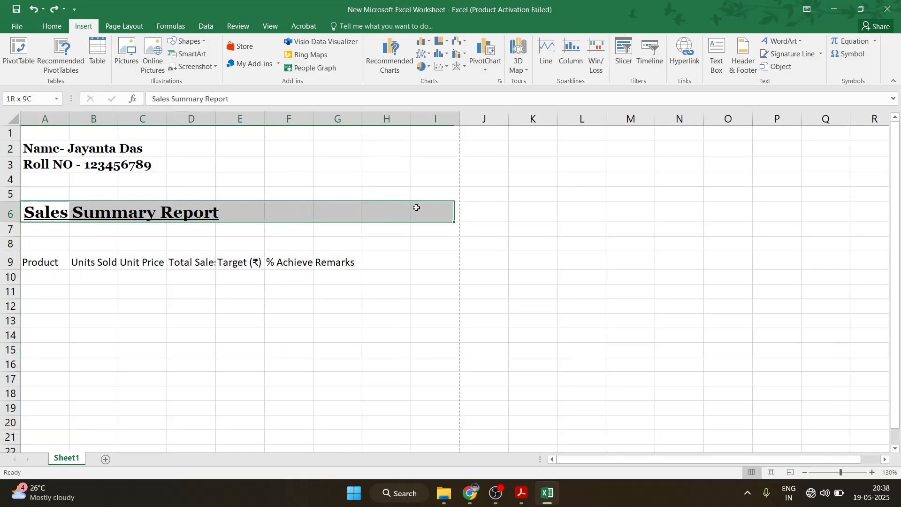
{"action": "left_click", "coordinate": [53, 25]}
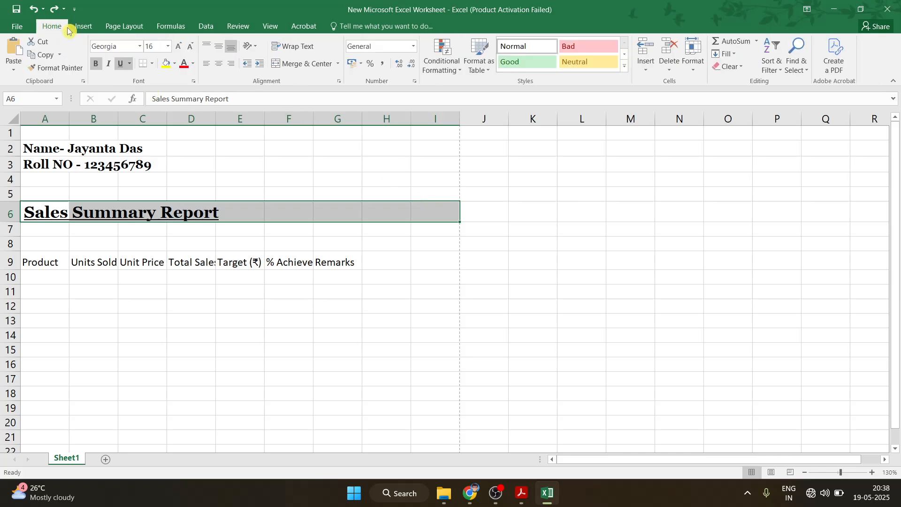
{"action": "left_click", "coordinate": [137, 217]}
{"action": "left_click_drag", "start_coordinate": [34, 212], "coordinate": [322, 204]}
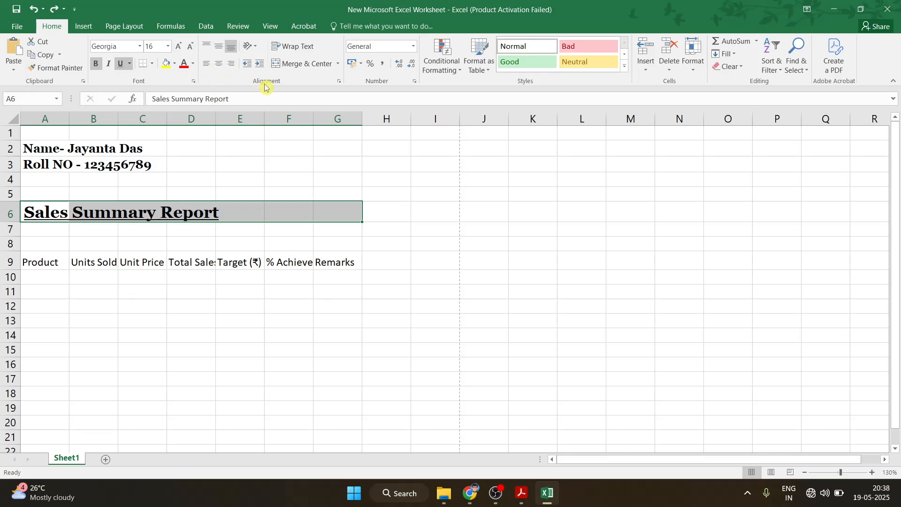
{"action": "left_click", "coordinate": [302, 63]}
{"action": "left_click", "coordinate": [67, 165]}
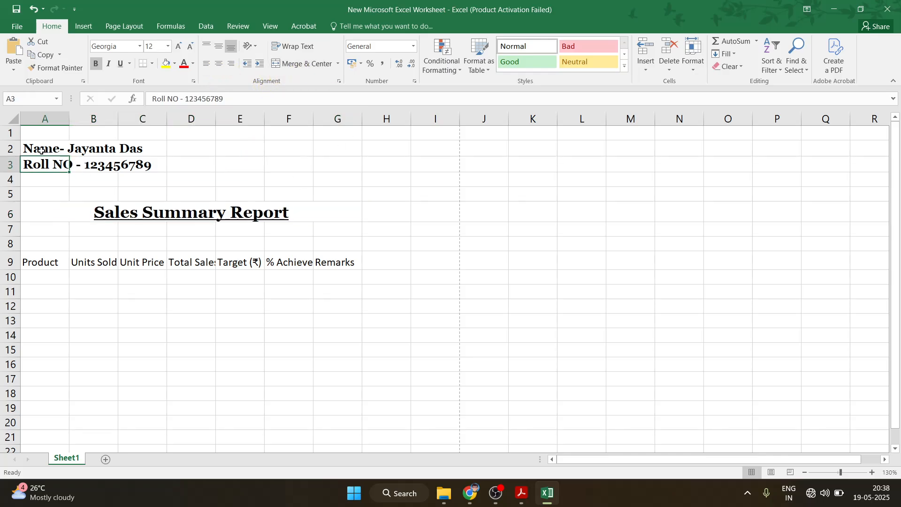
{"action": "left_click_drag", "start_coordinate": [32, 146], "coordinate": [322, 150]}
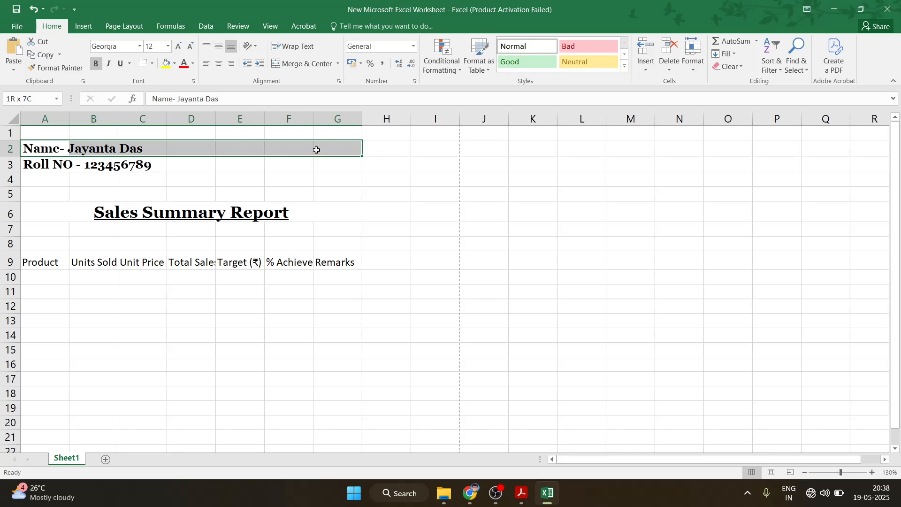
{"action": "left_click", "coordinate": [290, 64]}
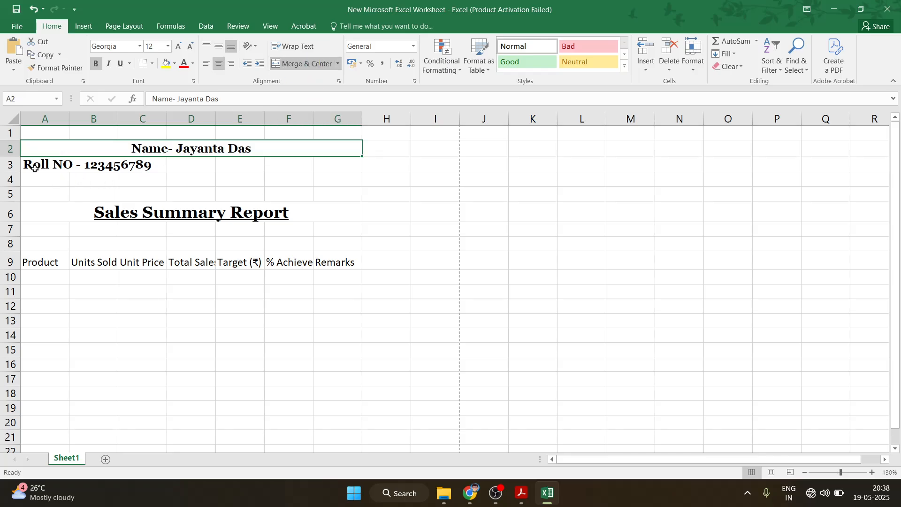
{"action": "left_click_drag", "start_coordinate": [32, 166], "coordinate": [333, 165]}
{"action": "left_click", "coordinate": [302, 63]}
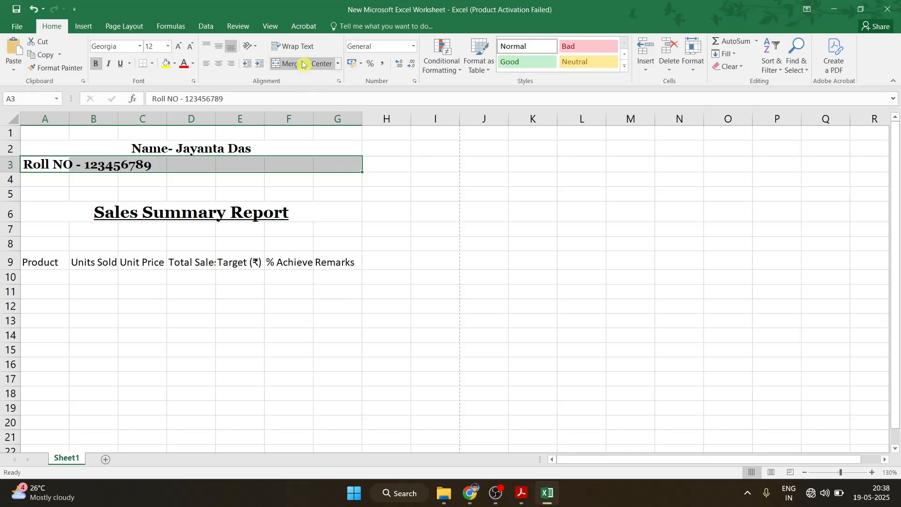
{"action": "left_click", "coordinate": [382, 235]}
Resize and AutoFit columns A to G so every row 9 header shows fully
{"action": "left_click_drag", "start_coordinate": [45, 119], "coordinate": [370, 115]}
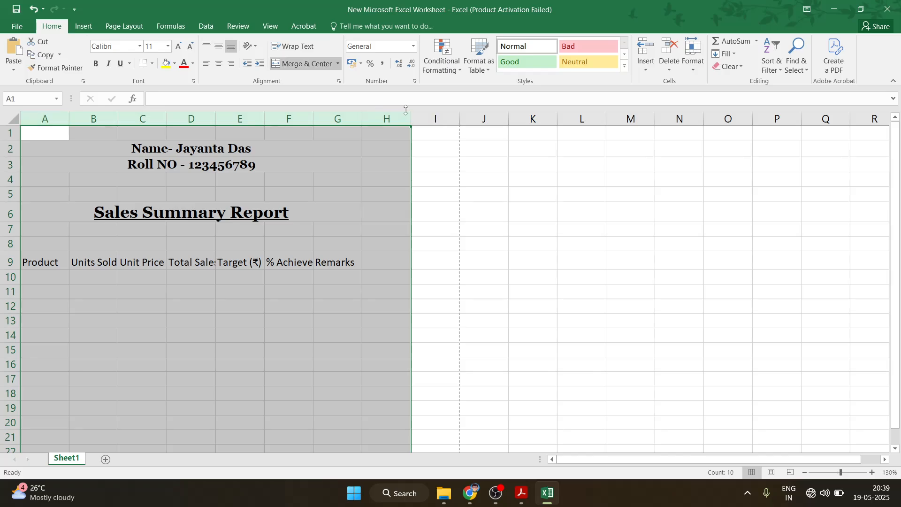
{"action": "left_click", "coordinate": [484, 216]}
{"action": "left_click_drag", "start_coordinate": [45, 119], "coordinate": [342, 116]}
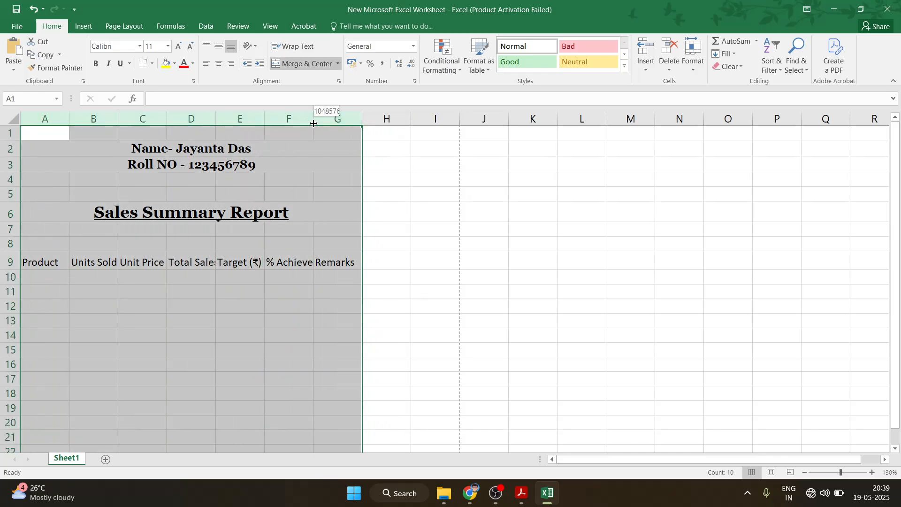
{"action": "double_click", "coordinate": [313, 123]}
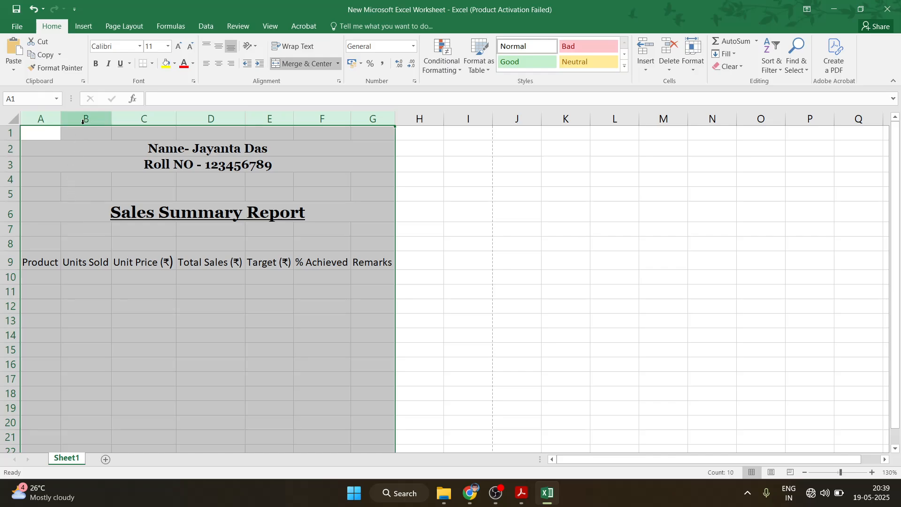
{"action": "left_click_drag", "start_coordinate": [61, 119], "coordinate": [67, 120]}
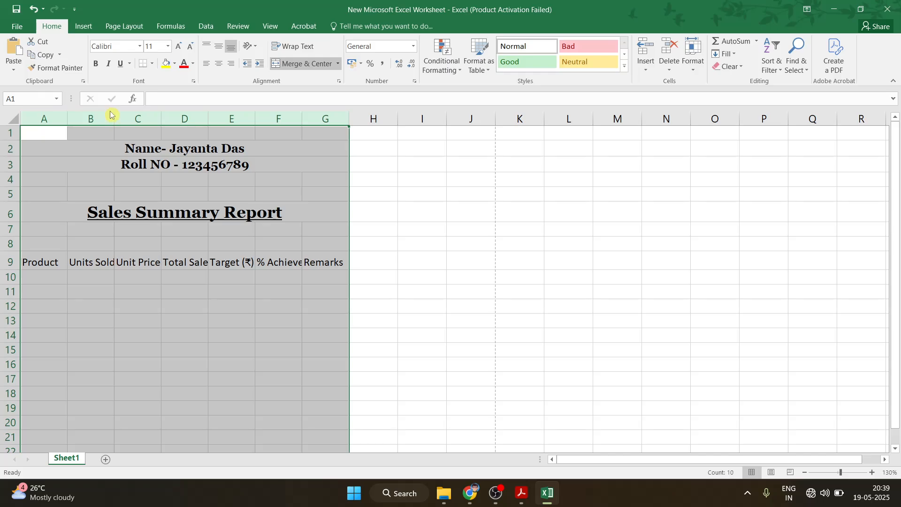
{"action": "mouse_move", "coordinate": [112, 118]}
{"action": "left_mouse_down"}
{"action": "mouse_move", "coordinate": [137, 122]}
{"action": "mouse_move", "coordinate": [128, 121]}
{"action": "left_mouse_up"}
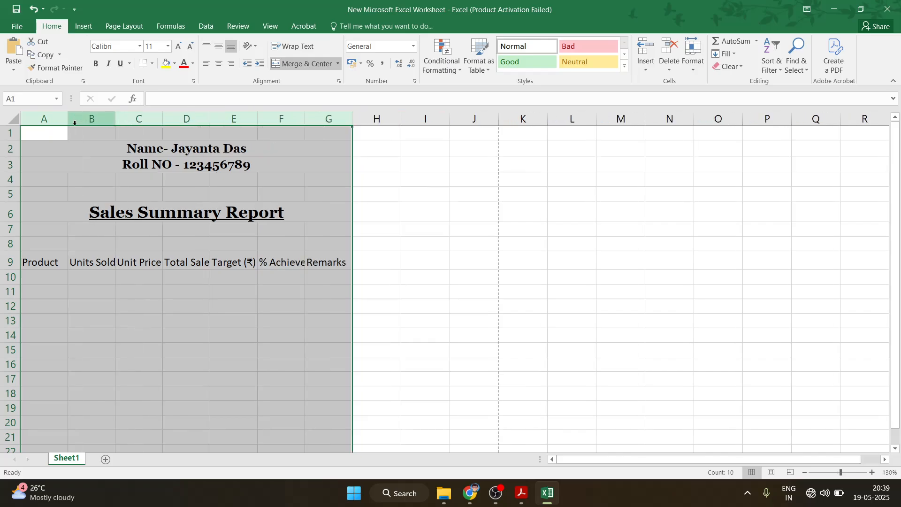
{"action": "left_click_drag", "start_coordinate": [68, 119], "coordinate": [65, 120]}
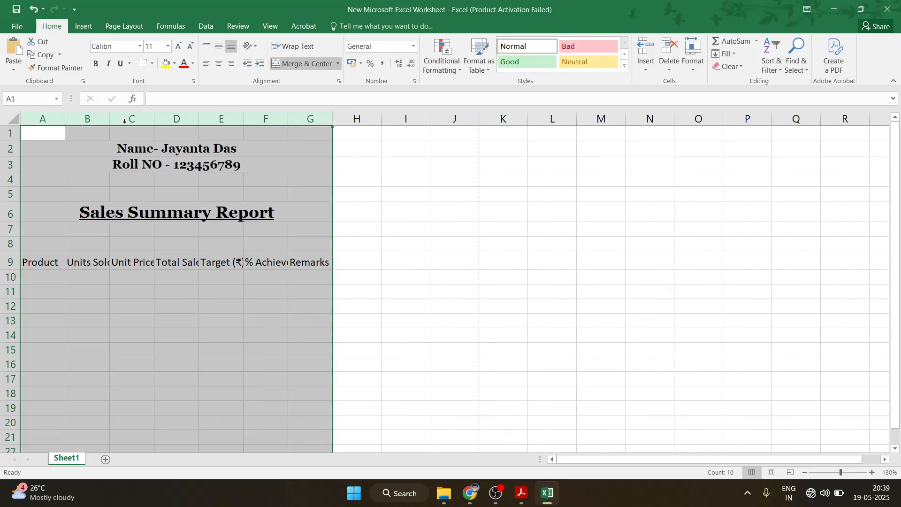
{"action": "double_click", "coordinate": [152, 121]}
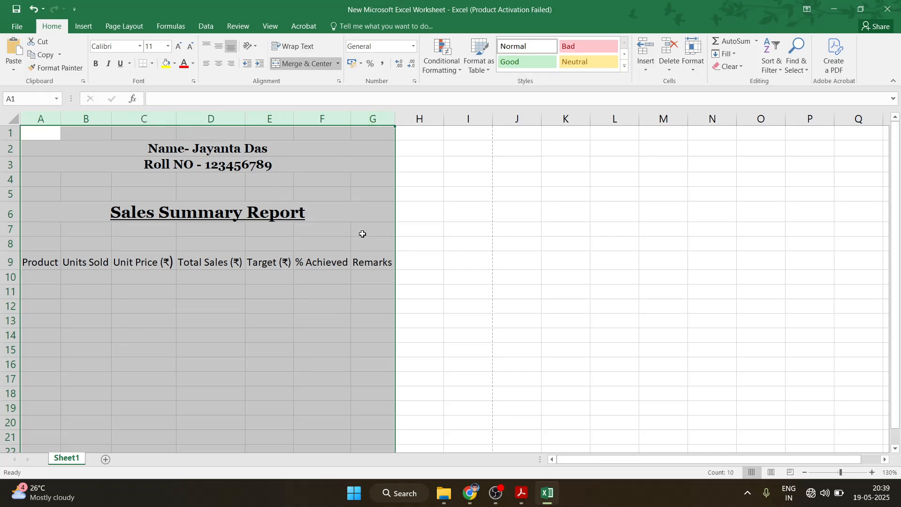
{"action": "left_click_drag", "start_coordinate": [397, 121], "coordinate": [408, 121]}
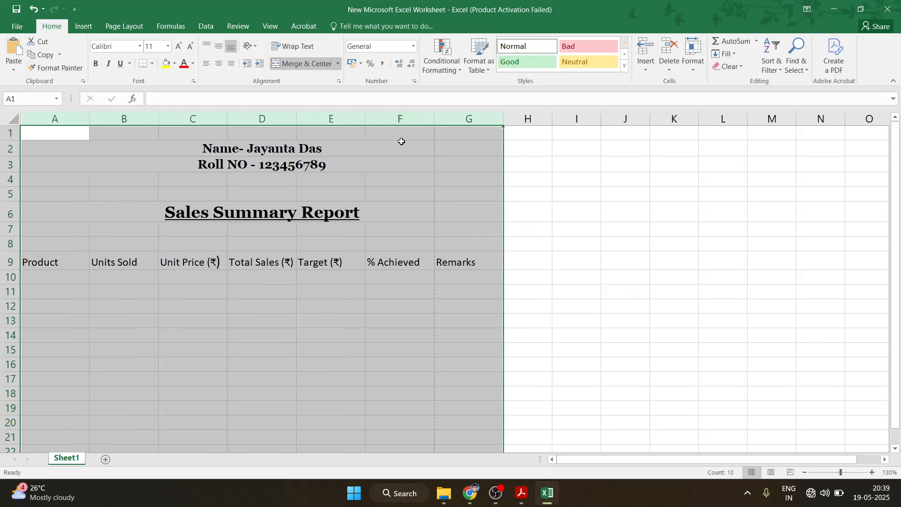
{"action": "left_click_drag", "start_coordinate": [503, 121], "coordinate": [476, 130]}
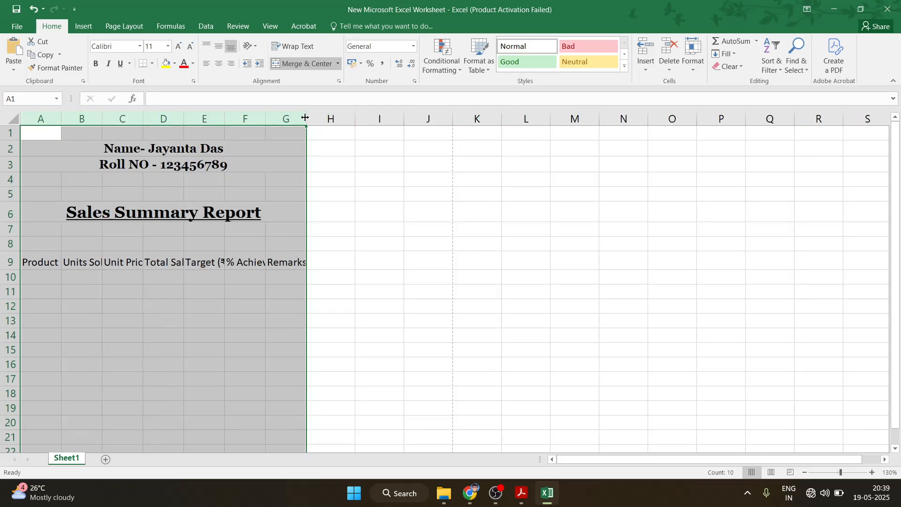
{"action": "left_click_drag", "start_coordinate": [305, 117], "coordinate": [340, 121]}
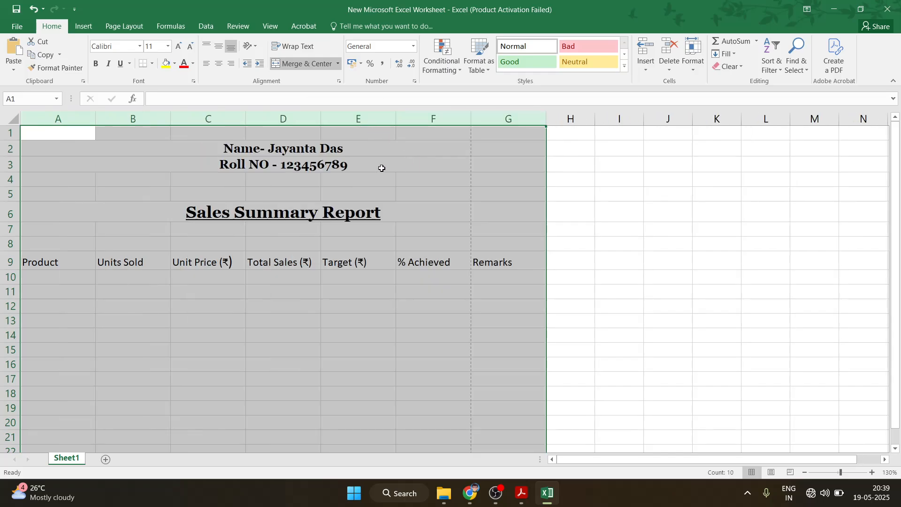
{"action": "double_click", "coordinate": [396, 119]}
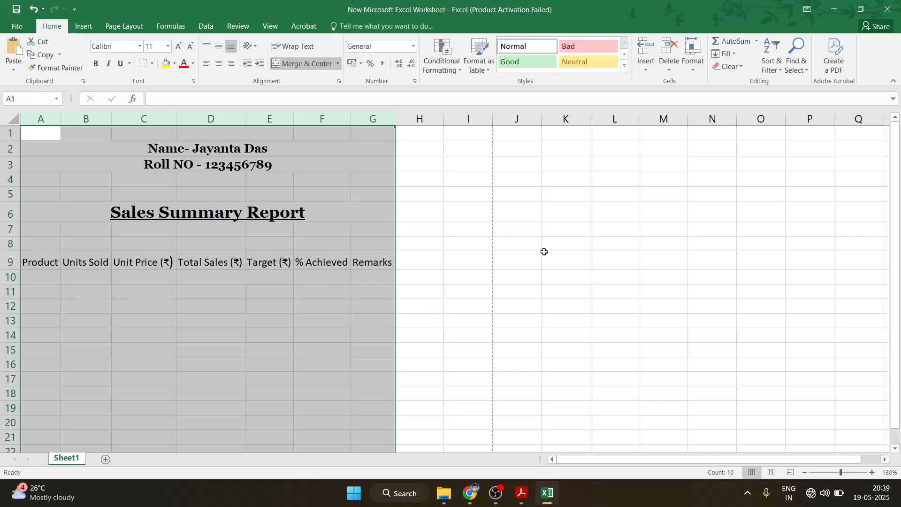
Make the A9:G9 headers bold and centred both vertically and horizontally
{"action": "left_click", "coordinate": [58, 264]}
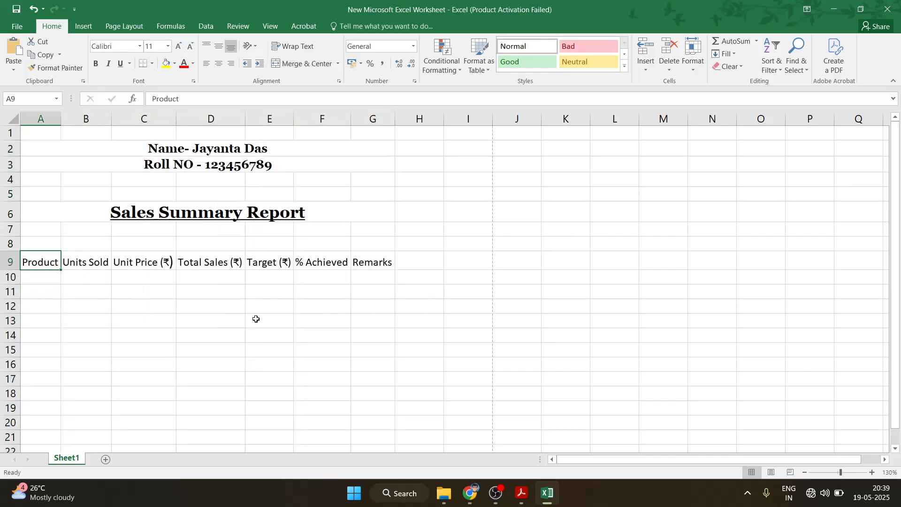
{"action": "left_click", "coordinate": [520, 493]}
{"action": "scroll", "coordinate": [347, 349], "scroll_direction": "down", "scroll_amount": 10}
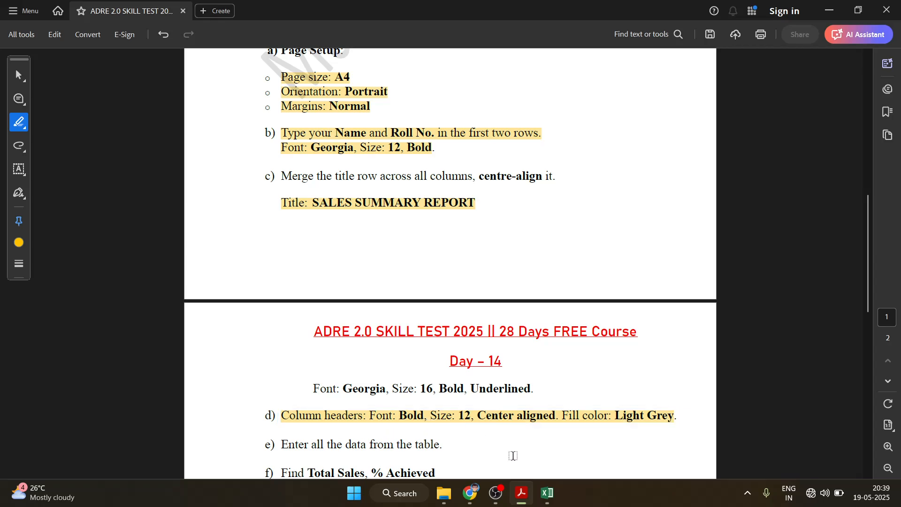
{"action": "left_click", "coordinate": [547, 493]}
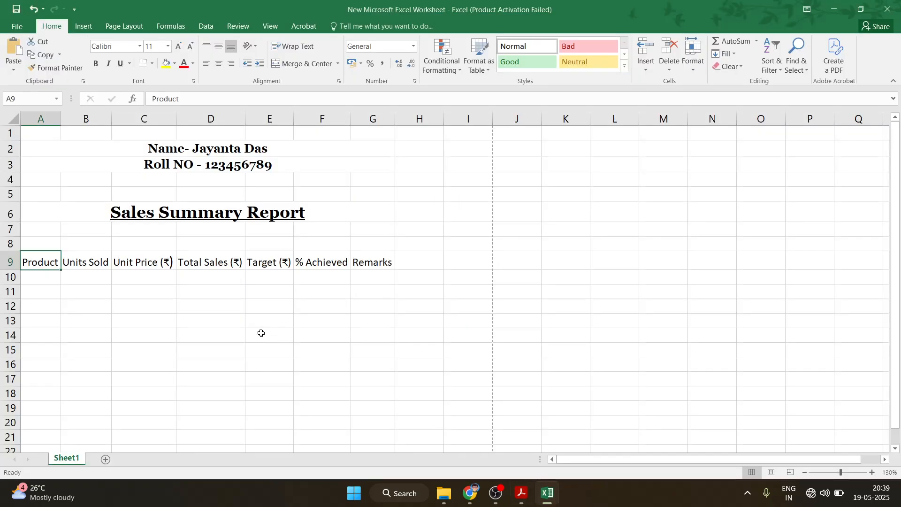
{"action": "left_click_drag", "start_coordinate": [38, 265], "coordinate": [378, 263]}
{"action": "left_click", "coordinate": [96, 63]}
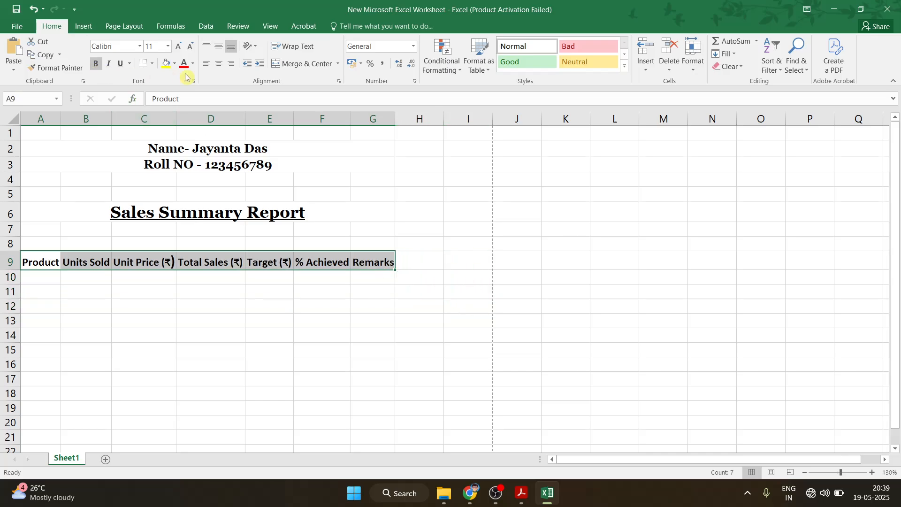
{"action": "left_click", "coordinate": [218, 47]}
{"action": "left_click", "coordinate": [218, 63]}
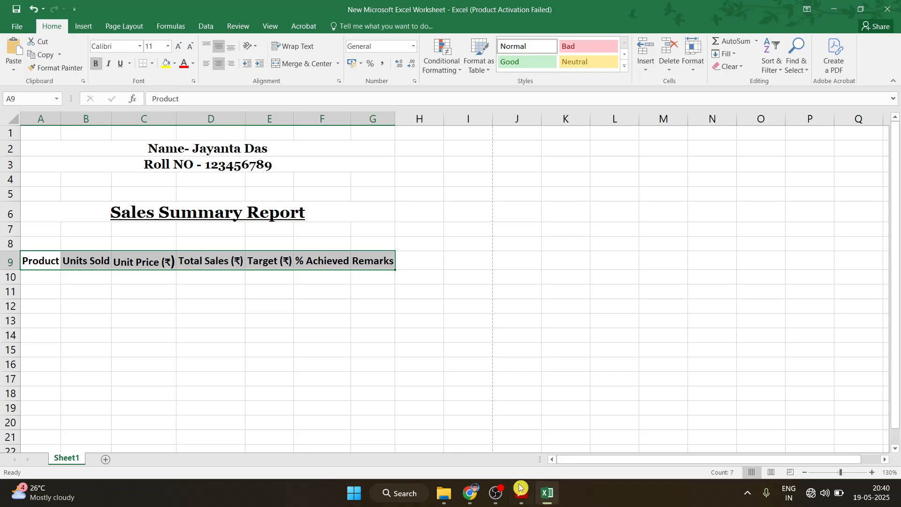
Set the header font size to 12 and fill the row with light grey
{"action": "left_click", "coordinate": [178, 46]}
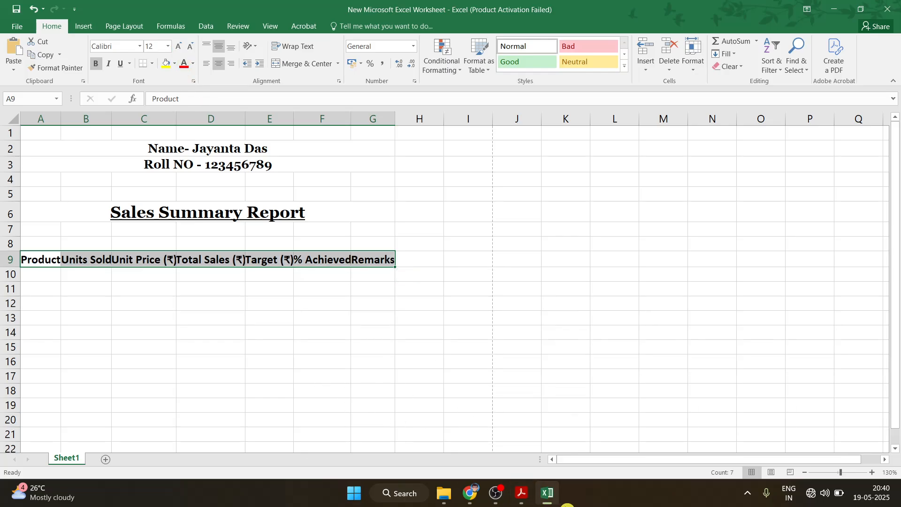
{"action": "left_click", "coordinate": [547, 500]}
{"action": "left_click", "coordinate": [547, 500]}
{"action": "left_click", "coordinate": [174, 64]}
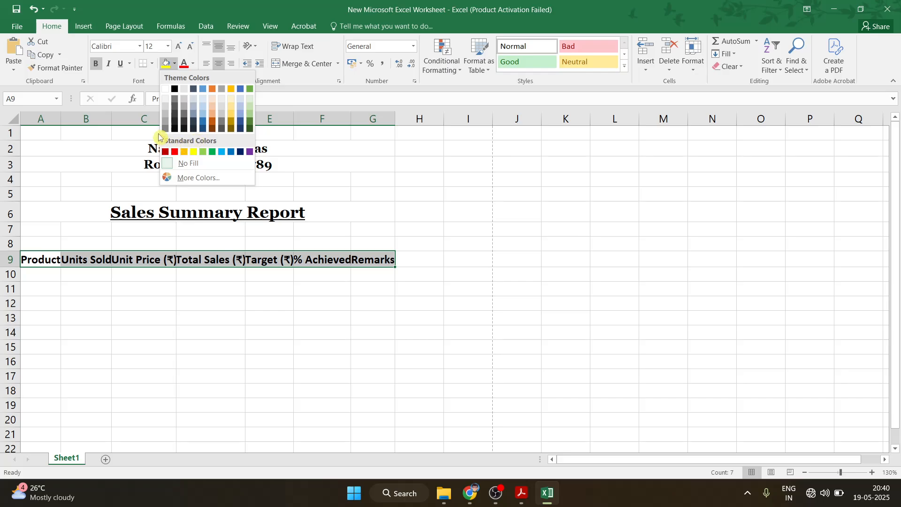
{"action": "left_click", "coordinate": [165, 112]}
{"action": "left_click", "coordinate": [447, 285]}
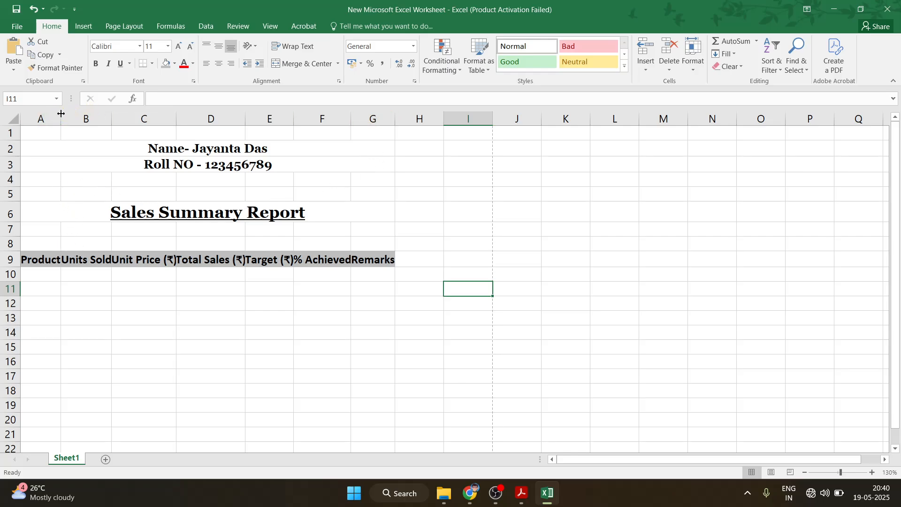
Widen columns A, C, D, E and F so each bold header fits
{"action": "left_click_drag", "start_coordinate": [61, 114], "coordinate": [123, 113]}
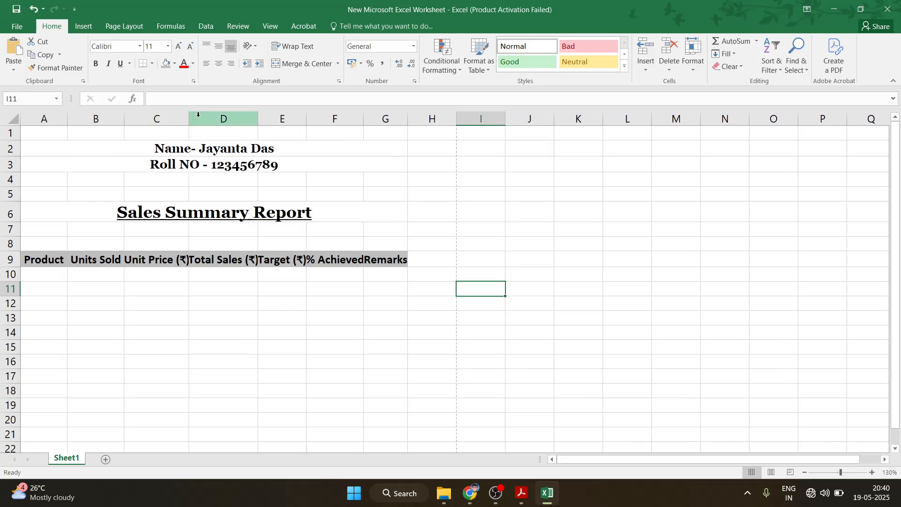
{"action": "left_click_drag", "start_coordinate": [189, 115], "coordinate": [196, 116]}
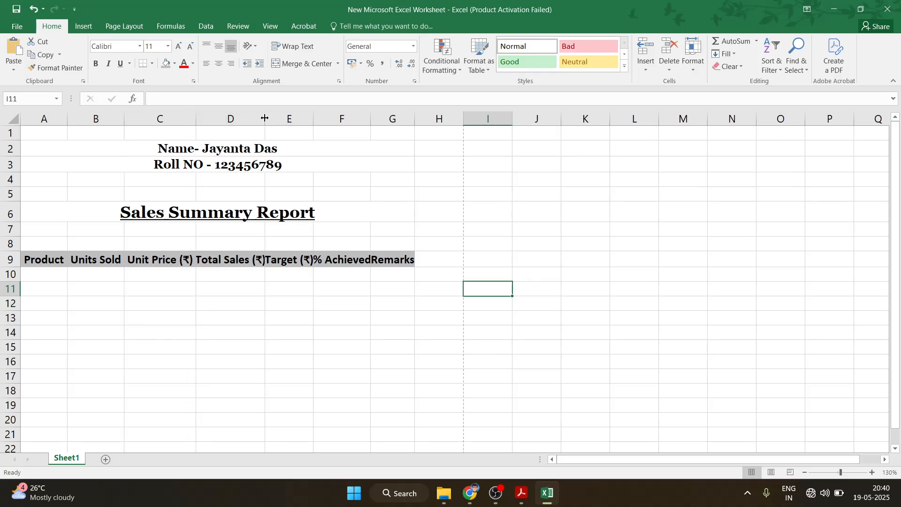
{"action": "left_click_drag", "start_coordinate": [264, 118], "coordinate": [272, 118]}
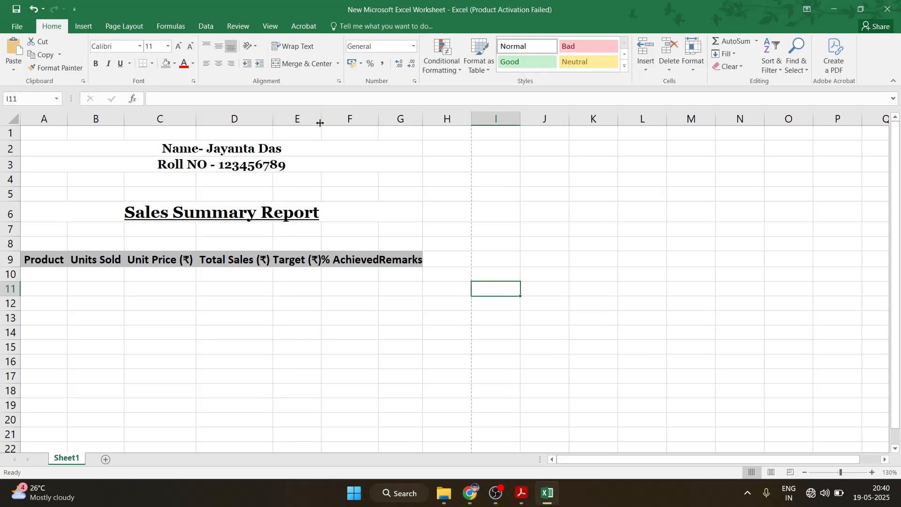
{"action": "left_click_drag", "start_coordinate": [321, 118], "coordinate": [327, 118]}
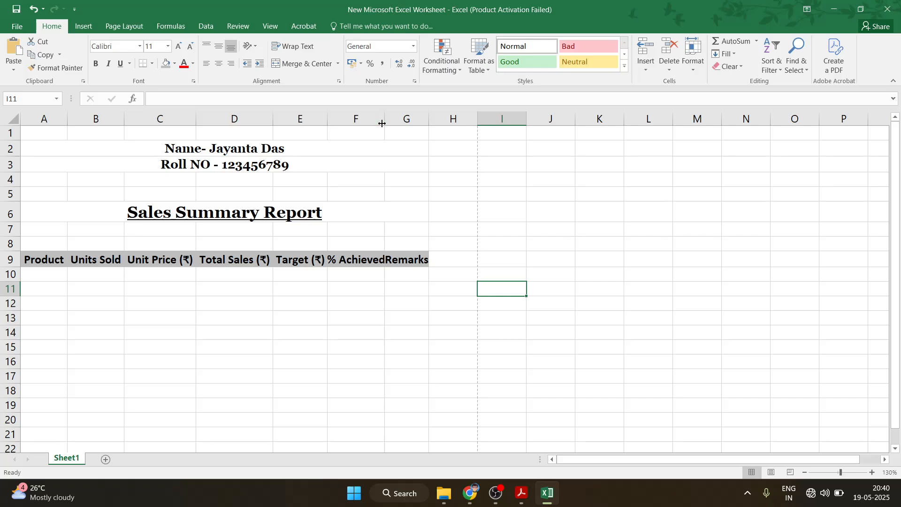
{"action": "left_click_drag", "start_coordinate": [385, 120], "coordinate": [441, 120]}
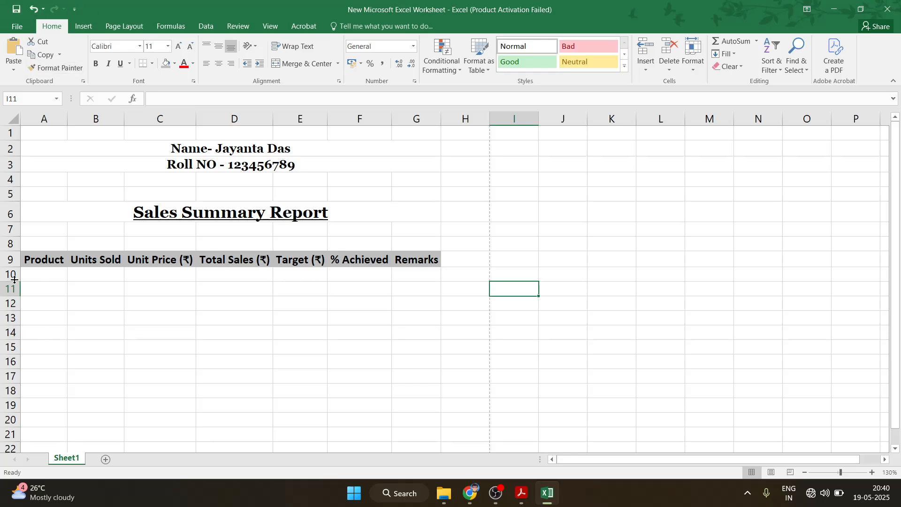
Select cell A10 and start editing it for the first data entry
{"action": "left_click", "coordinate": [58, 263]}
{"action": "left_click", "coordinate": [36, 274]}
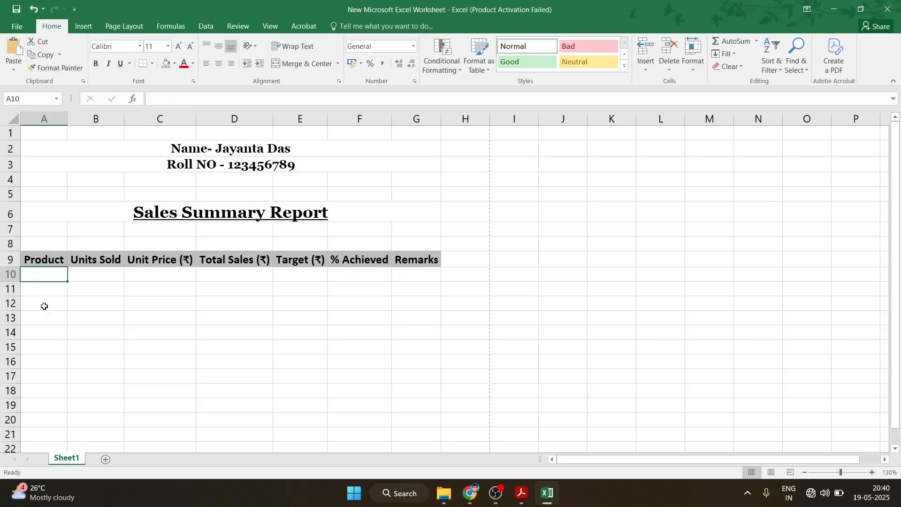
{"action": "mouse_move", "coordinate": [10, 259]}
{"action": "left_mouse_down"}
{"action": "mouse_move", "coordinate": [18, 294]}
{"action": "mouse_move", "coordinate": [8, 362]}
{"action": "mouse_move", "coordinate": [9, 259]}
{"action": "left_mouse_up"}
{"action": "left_click", "coordinate": [36, 260]}
{"action": "double_click", "coordinate": [35, 277]}
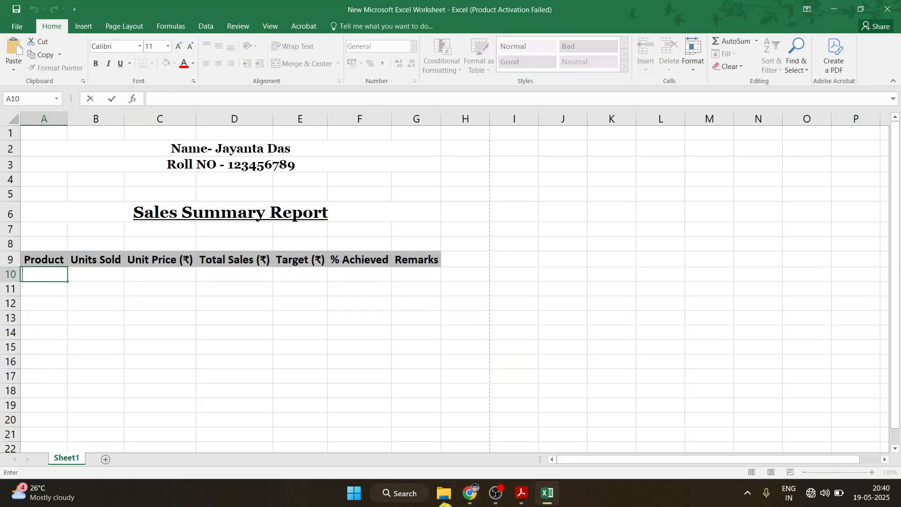
Enter the products LED Bulb, Tube Loght, Extension Box, Fan and Iron in A10:A14
{"action": "left_click", "coordinate": [519, 498]}
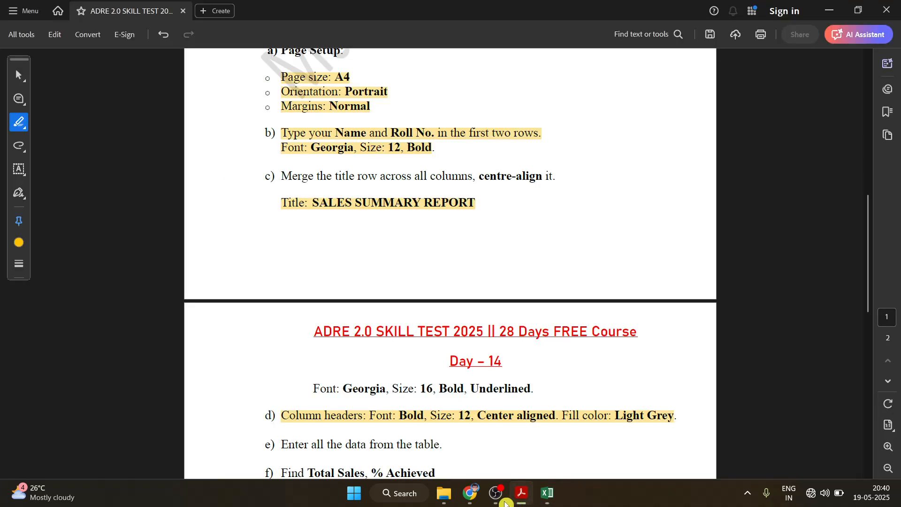
{"action": "left_click_drag", "start_coordinate": [301, 445], "coordinate": [457, 448]}
{"action": "scroll", "coordinate": [516, 441], "scroll_direction": "down", "scroll_amount": 5}
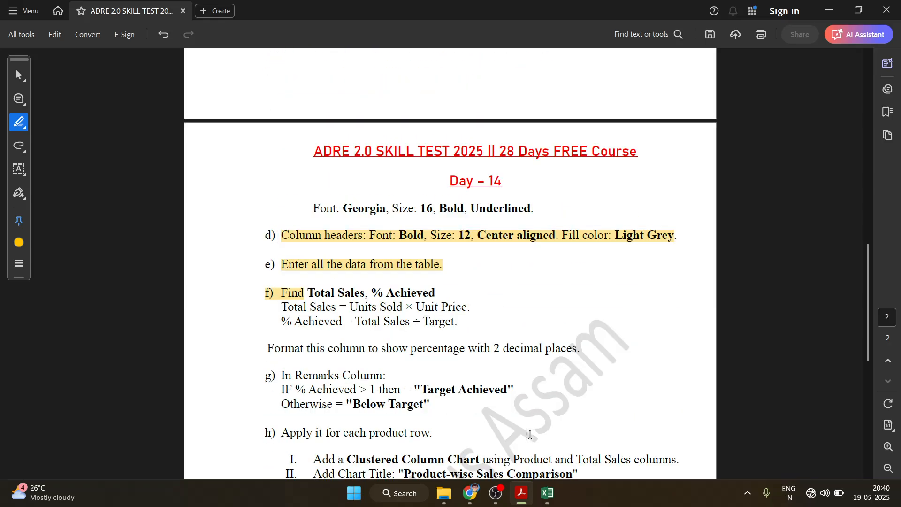
{"action": "left_click", "coordinate": [547, 493]}
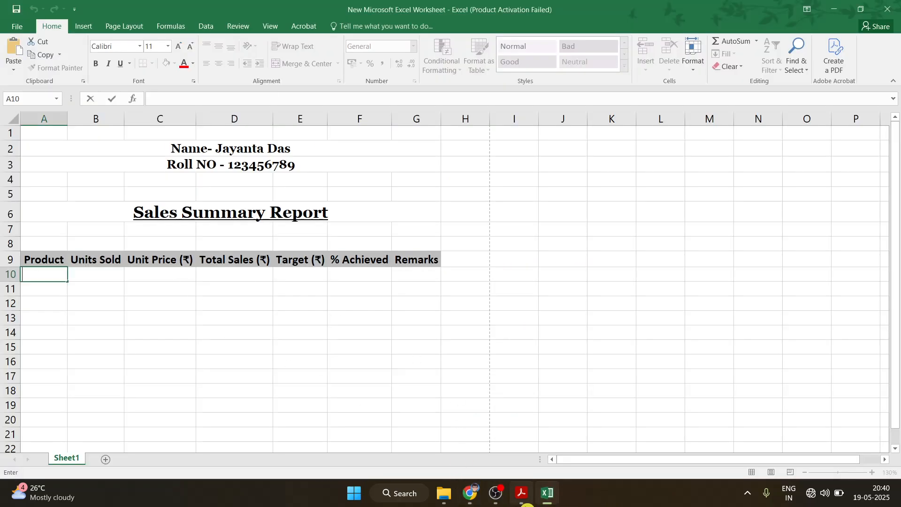
{"action": "mouse_move", "coordinate": [491, 505]}
{"action": "type", "text": "LED Bulb"}
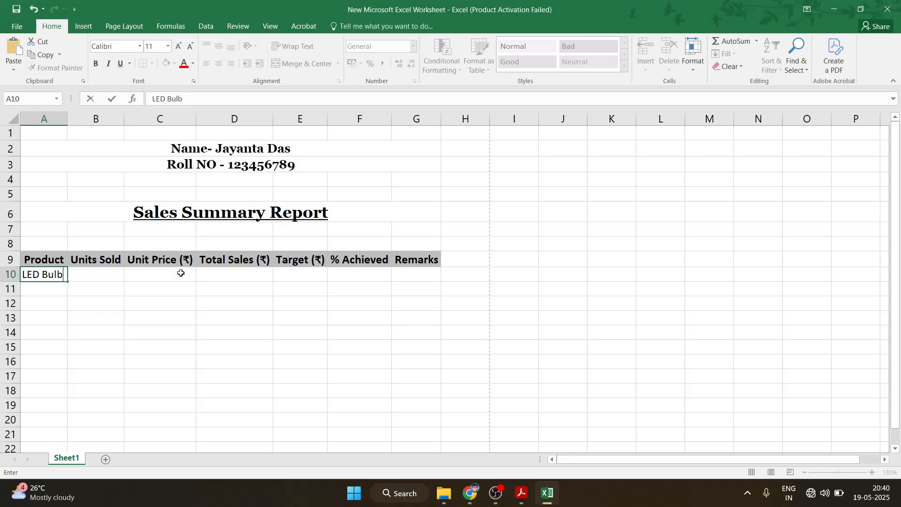
{"action": "key", "text": "Return"}
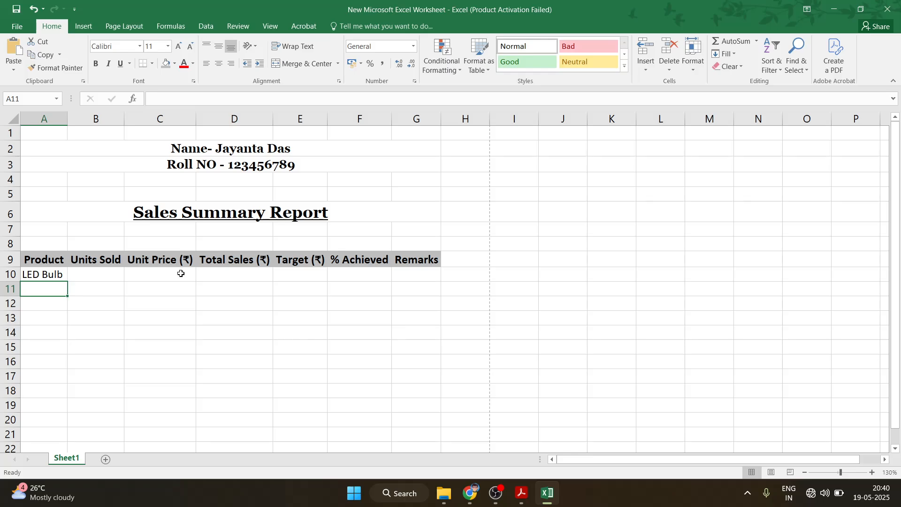
{"action": "type", "text": "Tube "}
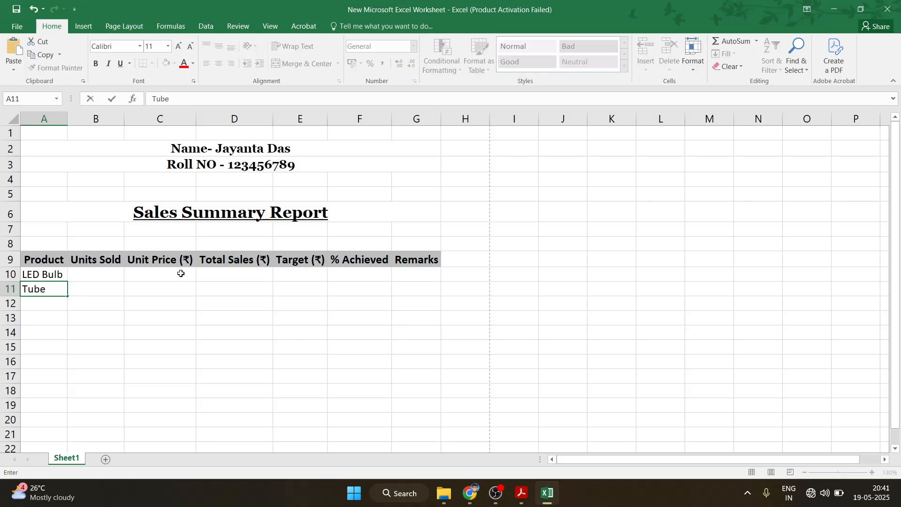
{"action": "type", "text": "Loght"}
{"action": "key", "text": "Return"}
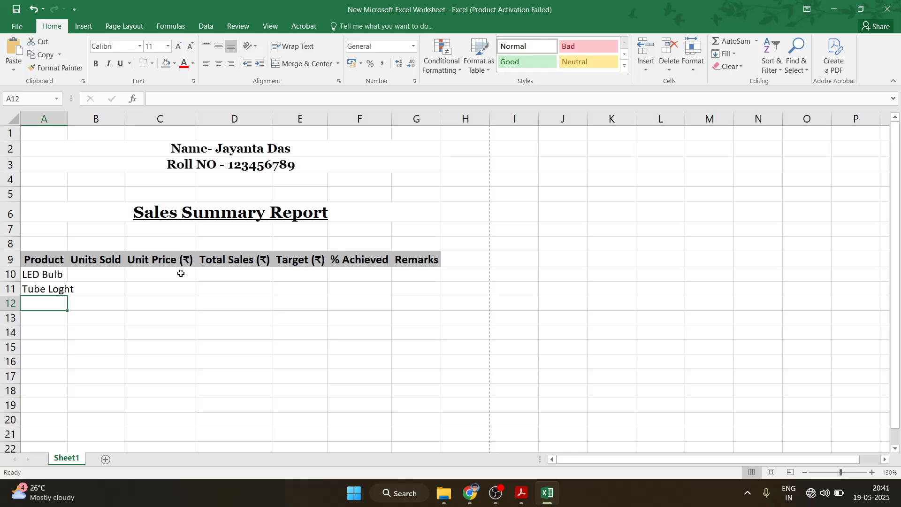
{"action": "type", "text": "Extension"}
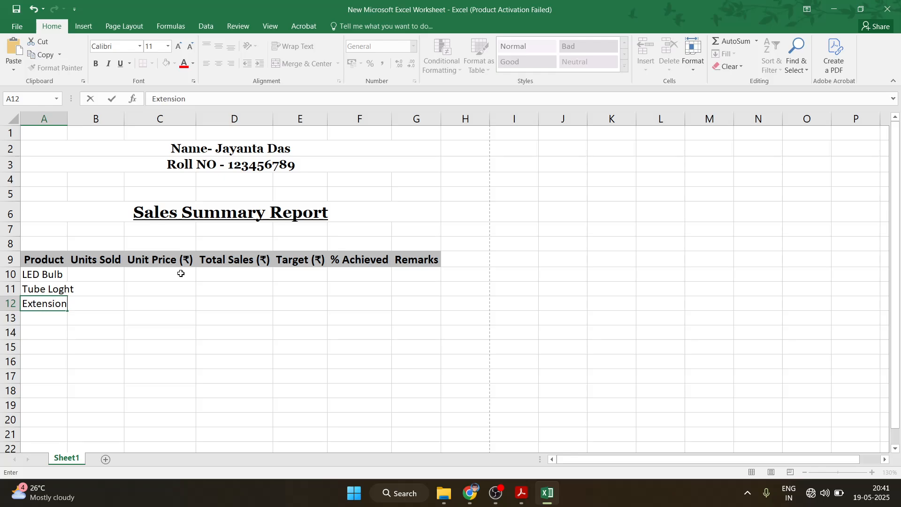
{"action": "type", "text": "Box"}
{"action": "key", "text": "Return"}
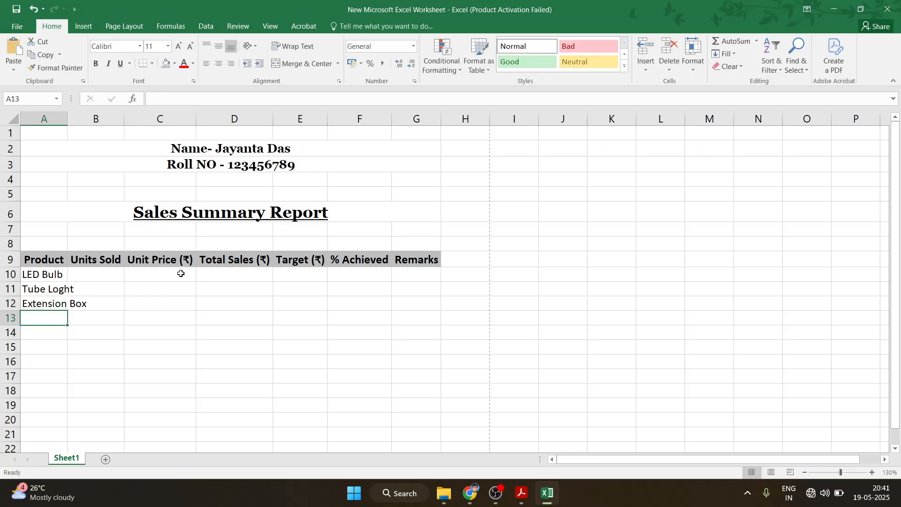
{"action": "type", "text": "Fan"}
{"action": "key", "text": "Return"}
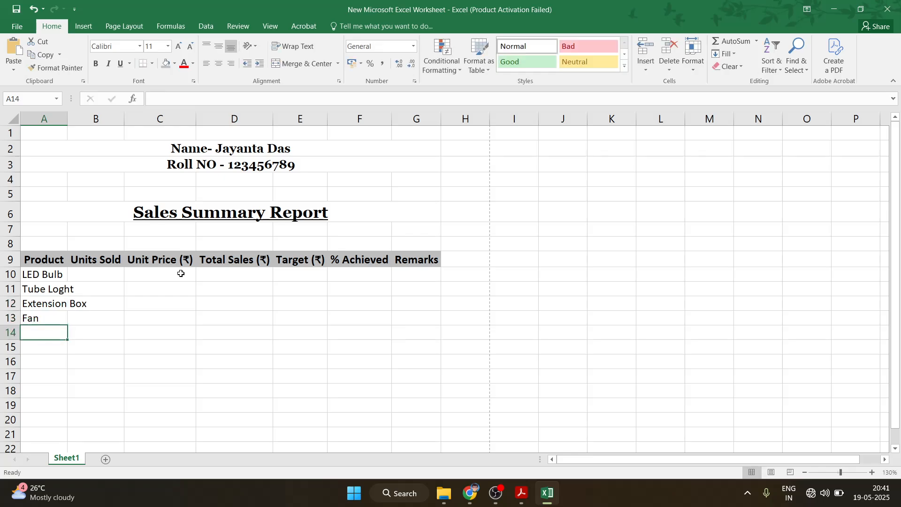
{"action": "type", "text": "Iro"}
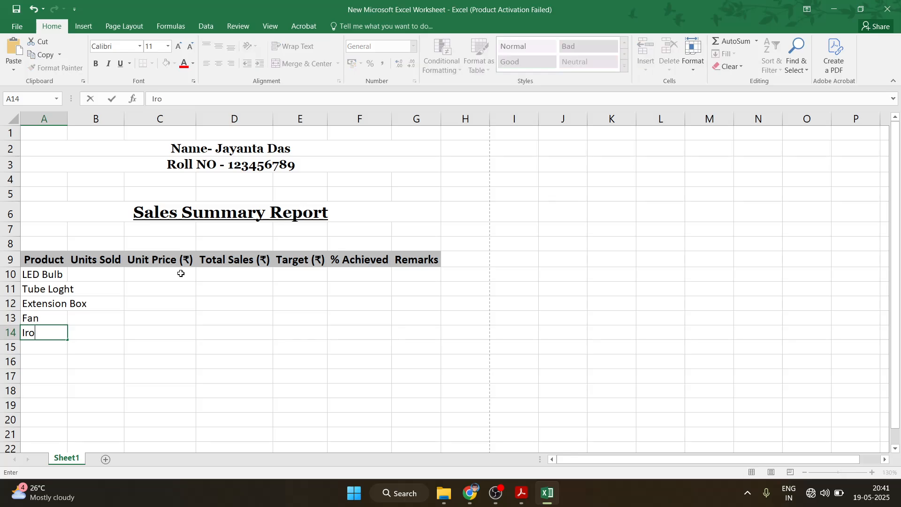
{"action": "type", "text": "n"}
Enter Units Sold 120, 90, 50, 30 and 25 in B10:B14
{"action": "left_click", "coordinate": [85, 277]}
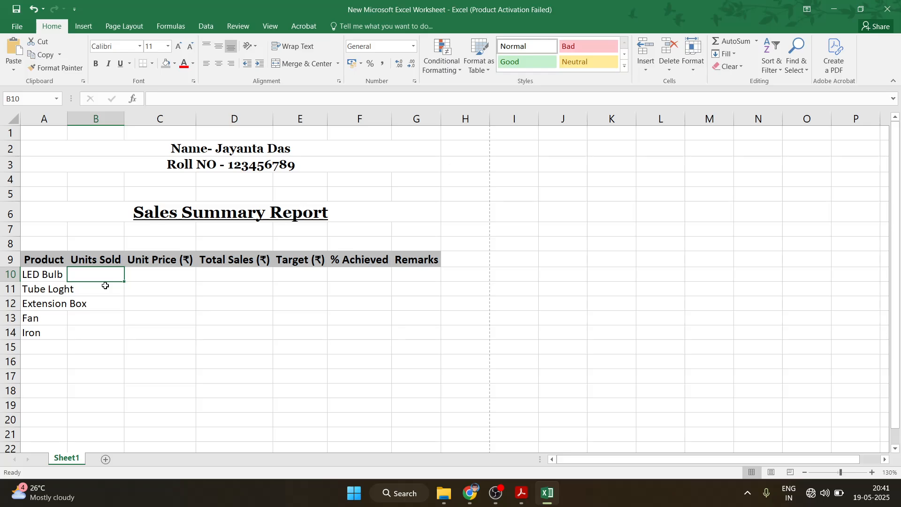
{"action": "type", "text": "120"}
{"action": "key", "text": "Return"}
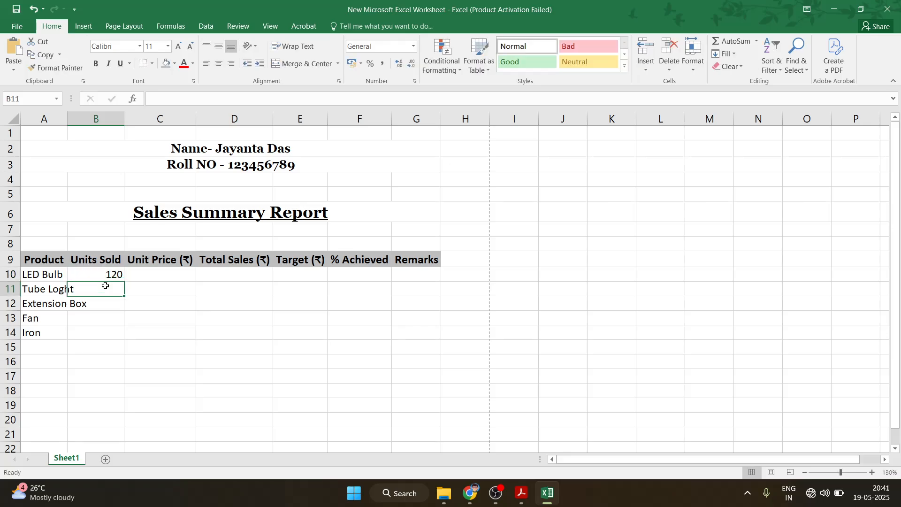
{"action": "type", "text": "90"}
{"action": "key", "text": "Return"}
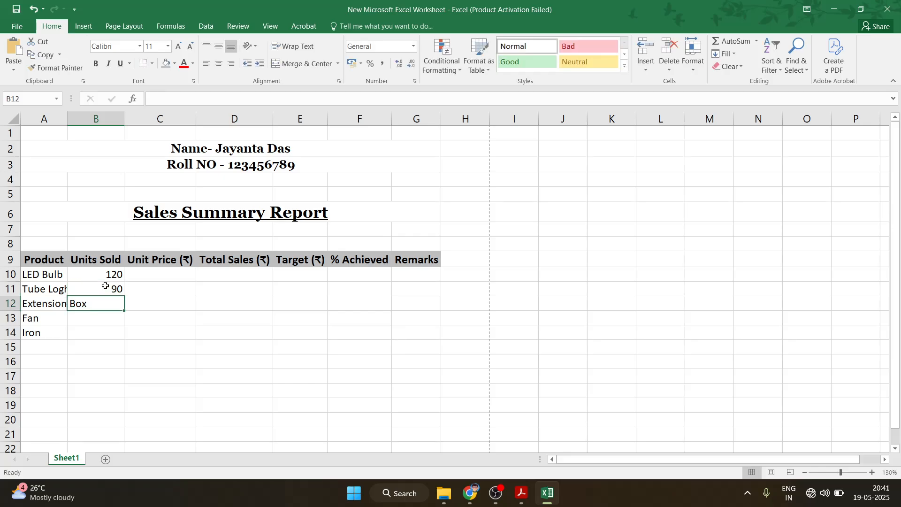
{"action": "type", "text": "50"}
{"action": "key", "text": "Return"}
{"action": "type", "text": "30"}
{"action": "key", "text": "Return"}
{"action": "type", "text": "25"}
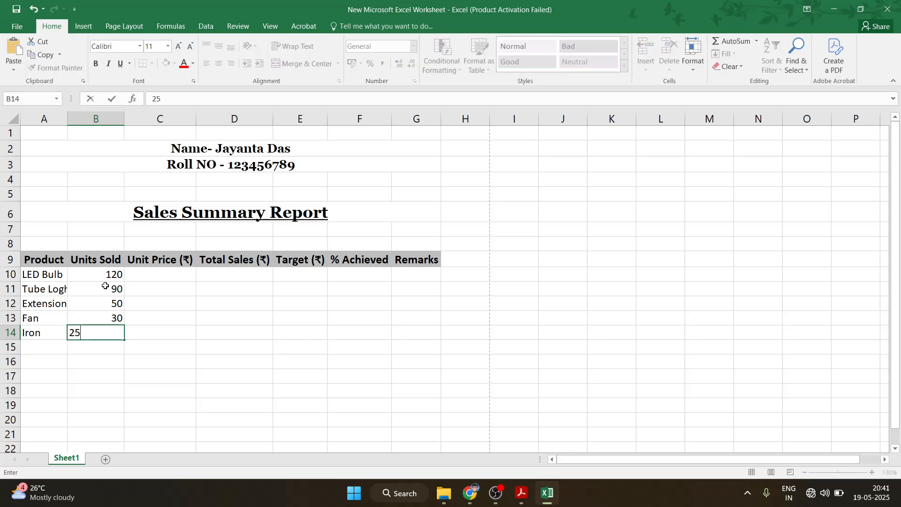
Enter Unit Prices 150, 200, 400, 1500 and 1100 in C10:C14
{"action": "left_click", "coordinate": [153, 278]}
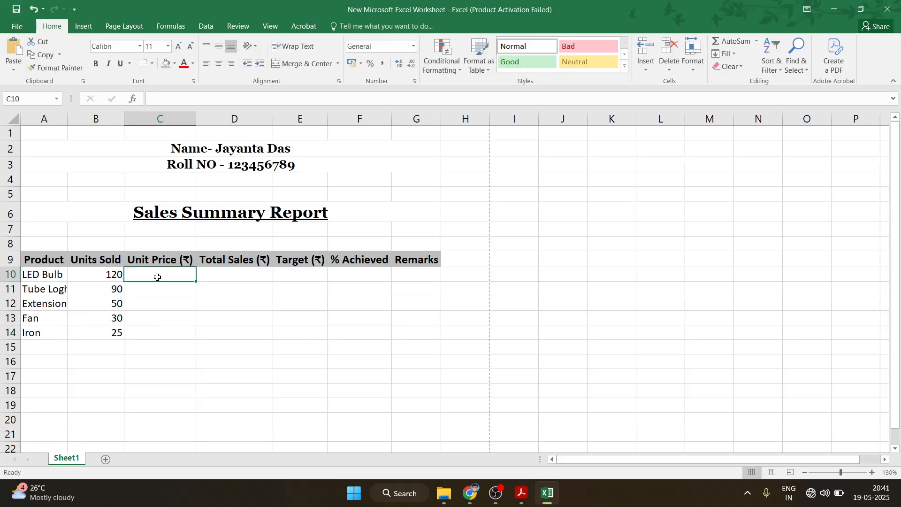
{"action": "type", "text": "150"}
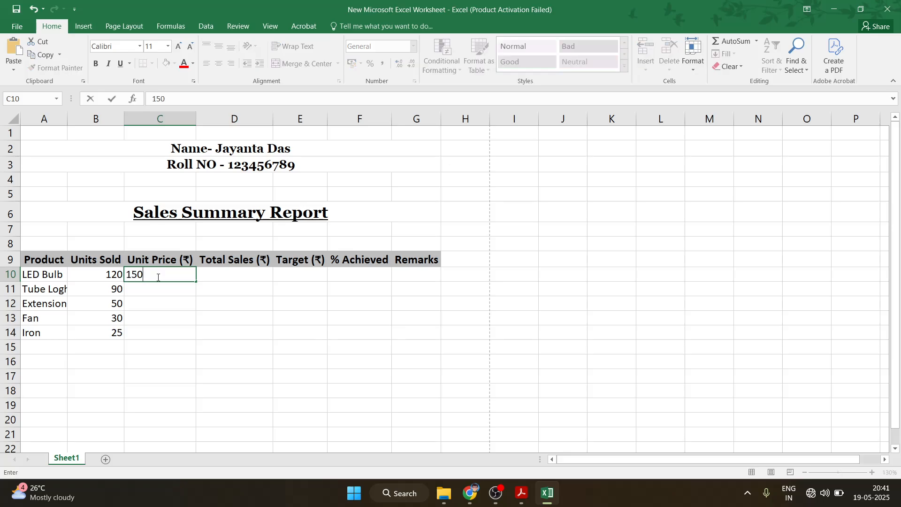
{"action": "key", "text": "Return"}
{"action": "type", "text": "200"}
{"action": "key", "text": "Return"}
{"action": "type", "text": "400"}
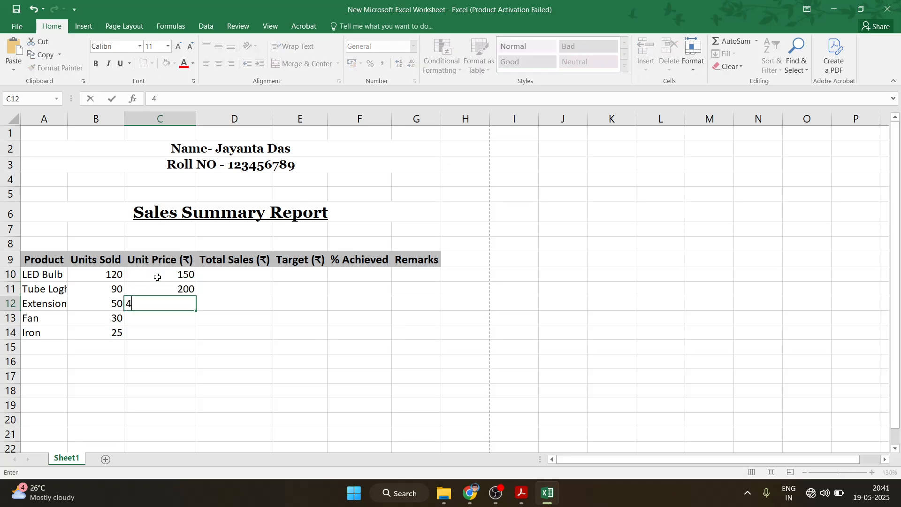
{"action": "key", "text": "Return"}
{"action": "type", "text": "1500"}
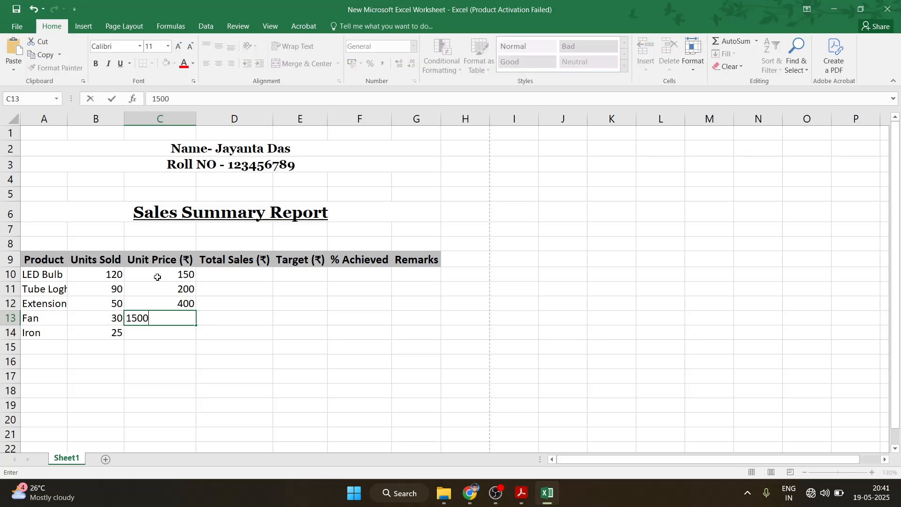
{"action": "key", "text": "Return"}
{"action": "type", "text": "1100"}
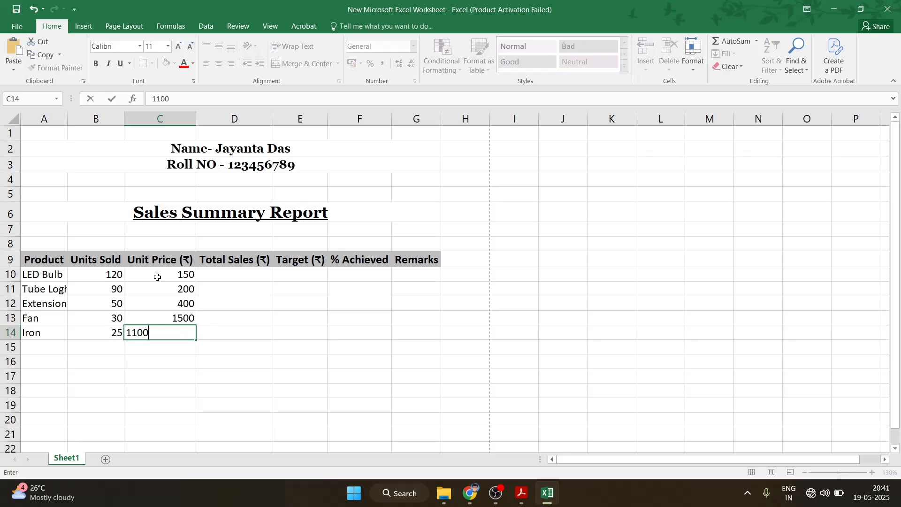
Enter Targets 18000, 17000, 21000, 40000 and 25000 in E10:E14
{"action": "left_click", "coordinate": [235, 274]}
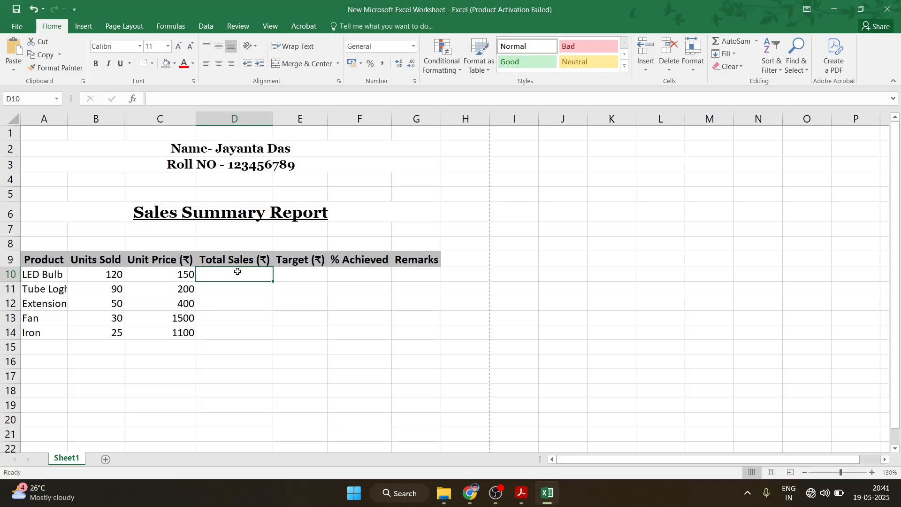
{"action": "left_click", "coordinate": [300, 271]}
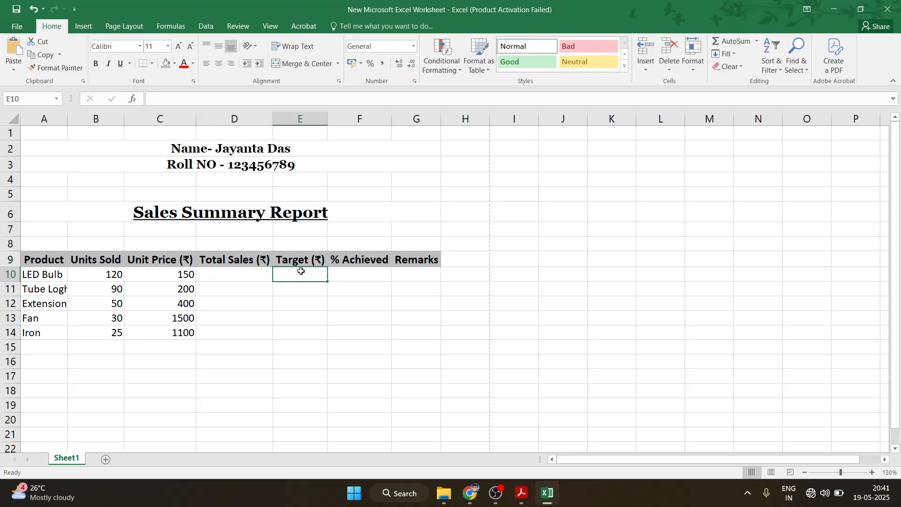
{"action": "type", "text": "18000"}
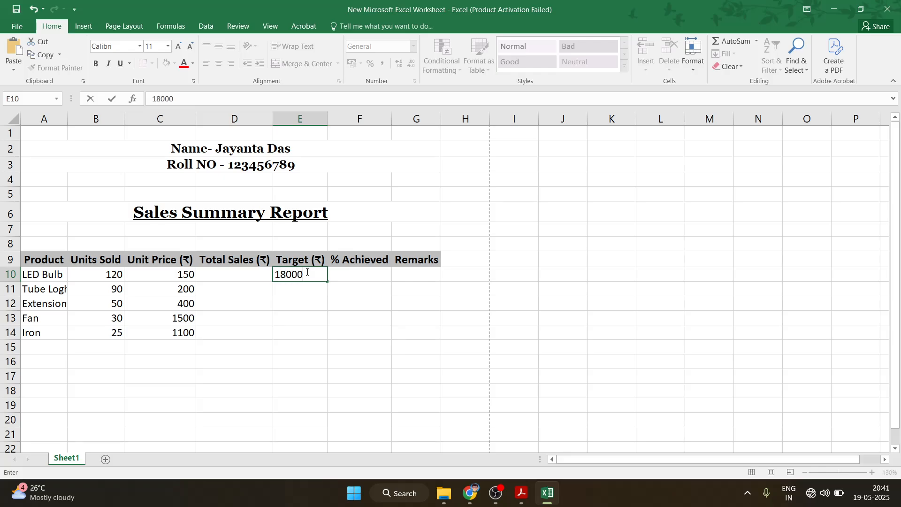
{"action": "key", "text": "Return"}
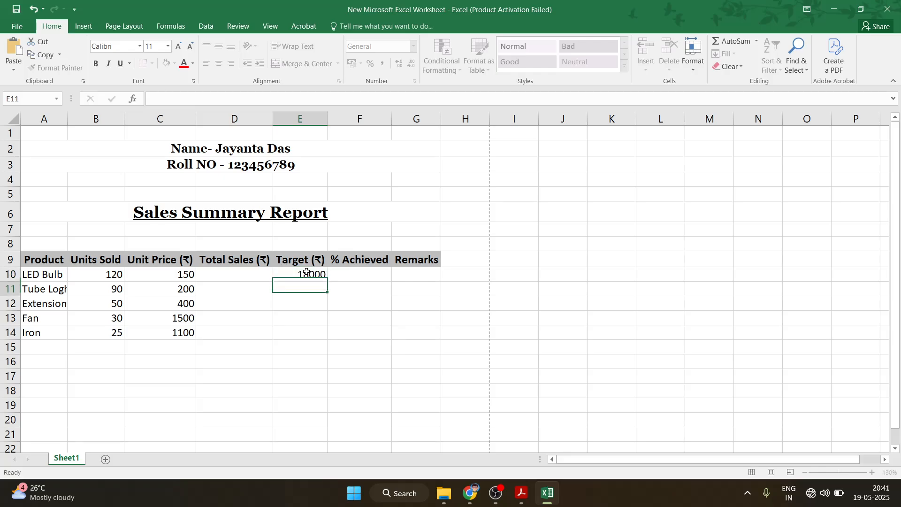
{"action": "type", "text": "17000"}
{"action": "key", "text": "Return"}
{"action": "type", "text": "21000"}
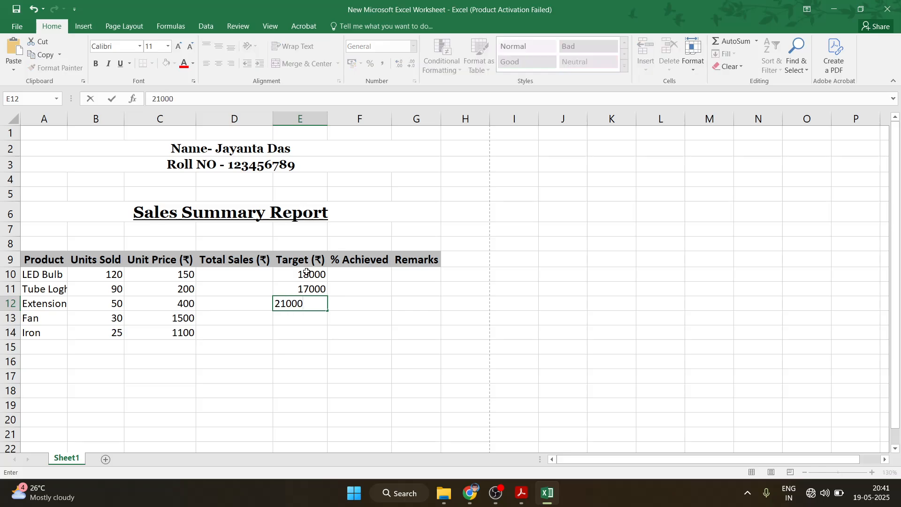
{"action": "key", "text": "Return"}
{"action": "type", "text": "40"}
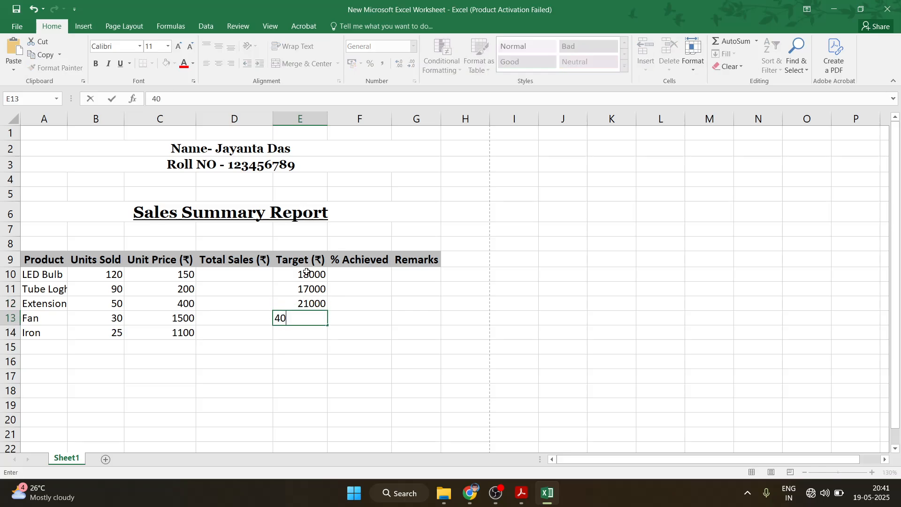
{"action": "type", "text": "000"}
{"action": "key", "text": "Return"}
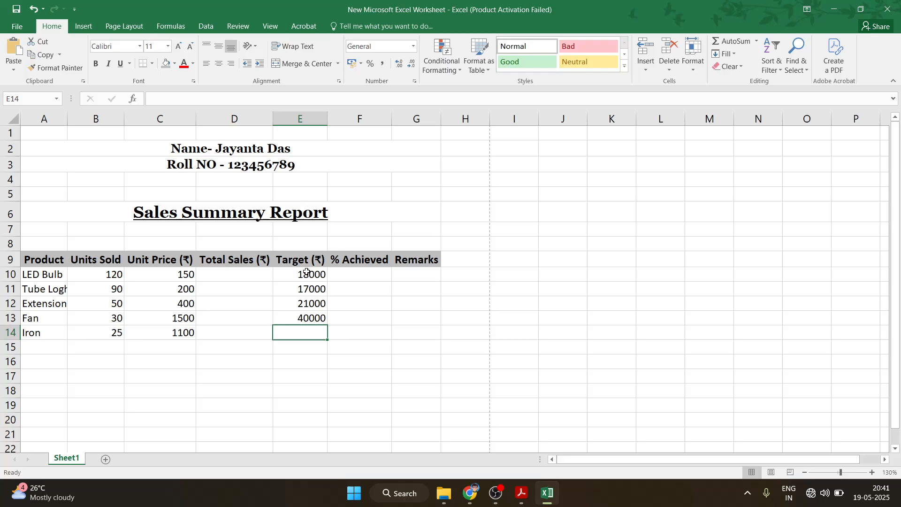
{"action": "type", "text": "25000"}
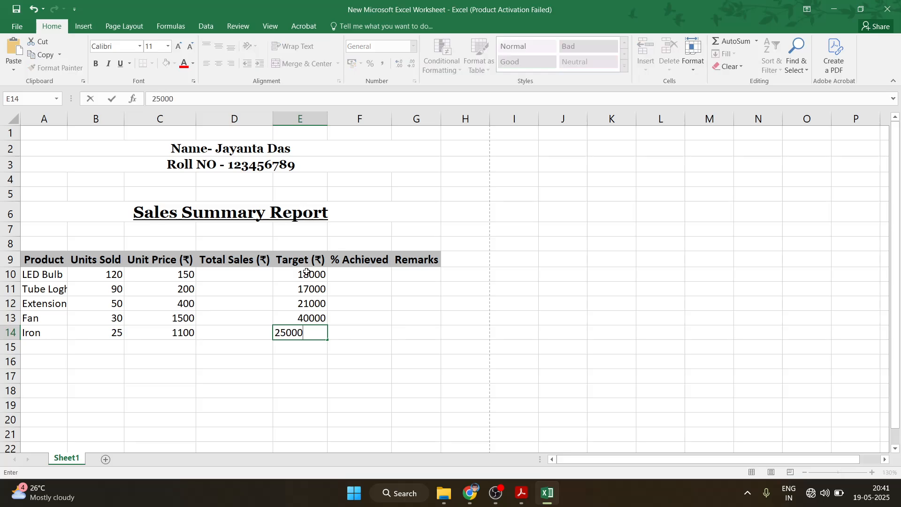
Make table rows 9 to 14 taller
{"action": "left_click_drag", "start_coordinate": [23, 264], "coordinate": [9, 352]}
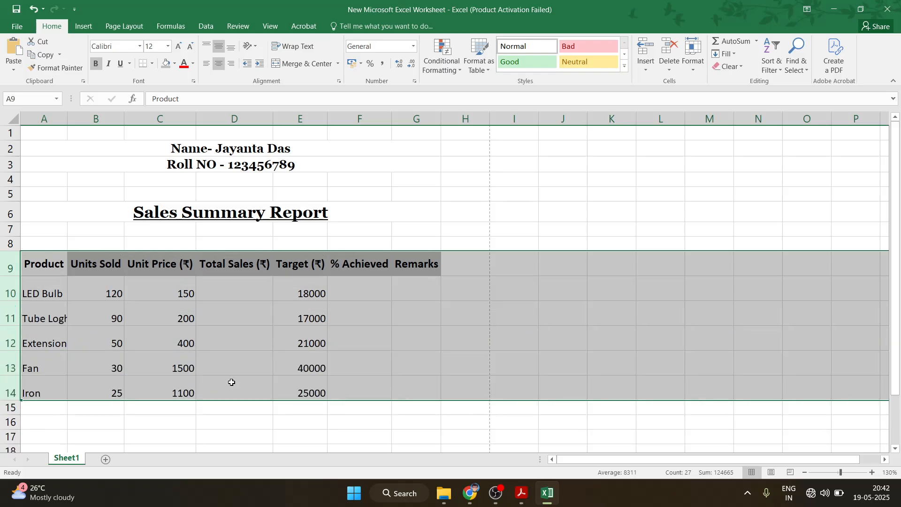
{"action": "left_click", "coordinate": [420, 336]}
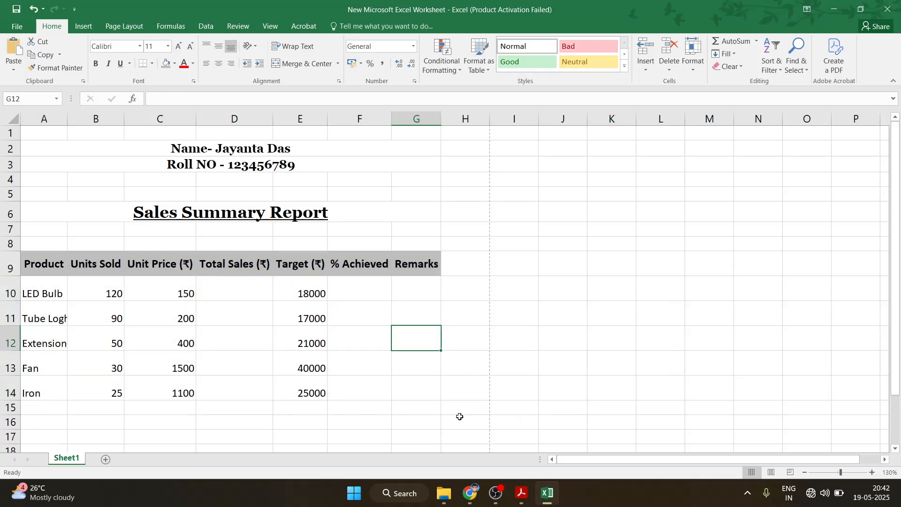
{"action": "left_click", "coordinate": [520, 493]}
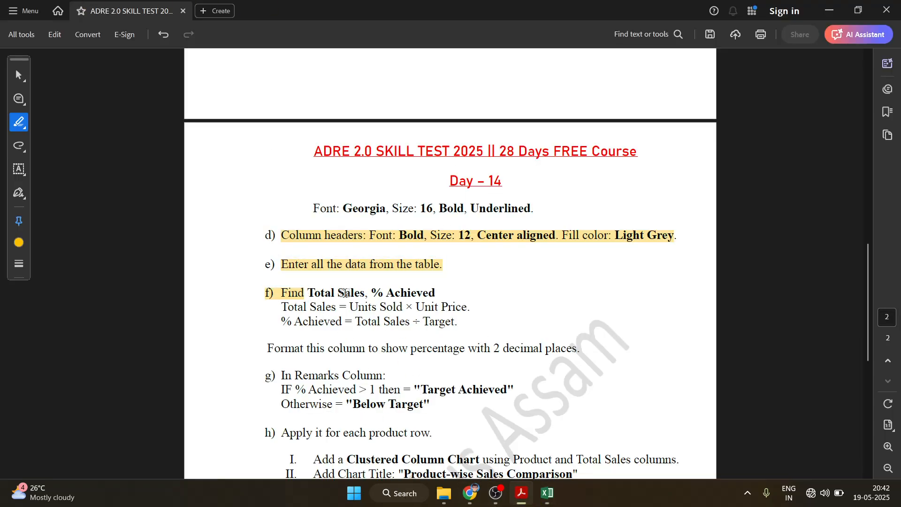
Highlight the Total Sales instruction and its Units Sold × Unit Price formula in the PDF
{"action": "left_click", "coordinate": [303, 293]}
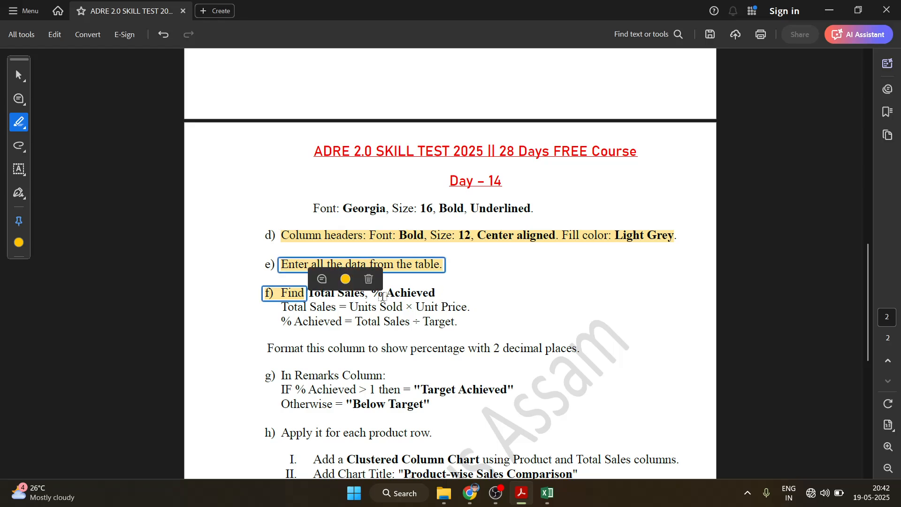
{"action": "left_click_drag", "start_coordinate": [469, 309], "coordinate": [313, 295]}
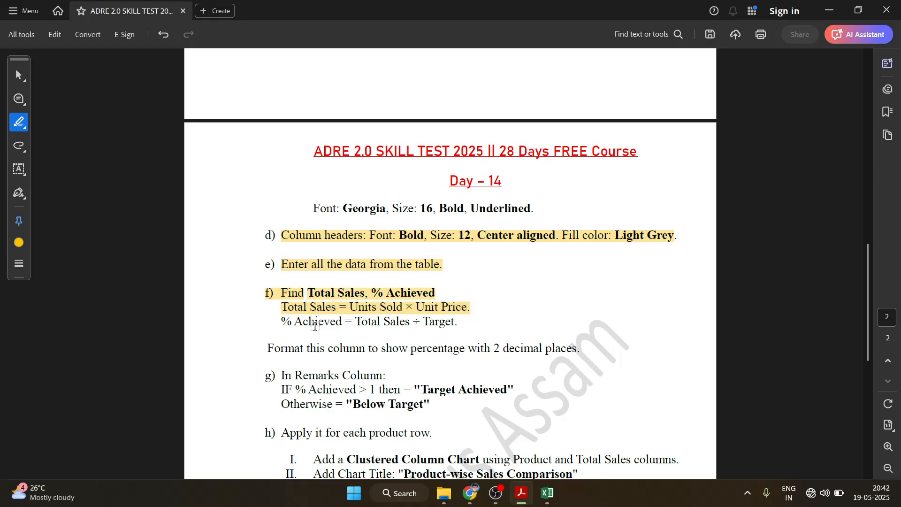
{"action": "left_click", "coordinate": [361, 313]}
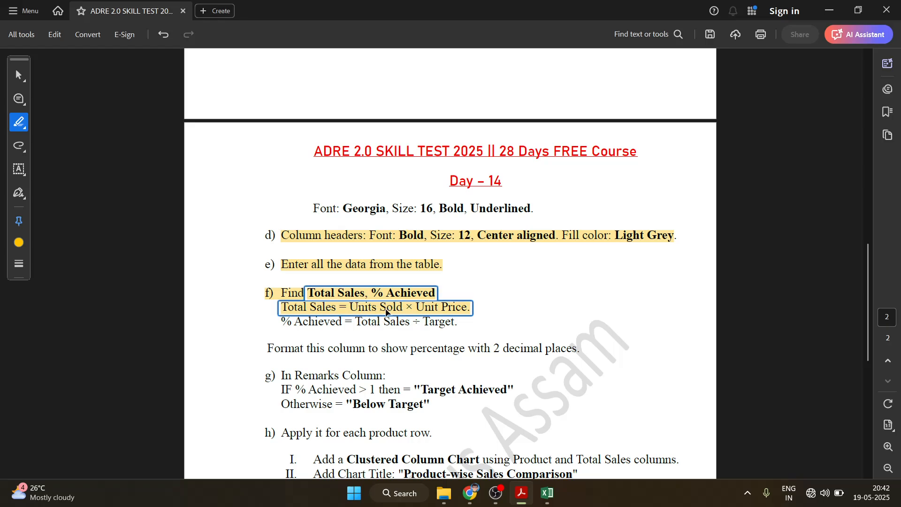
{"action": "key", "text": "alt+Tab"}
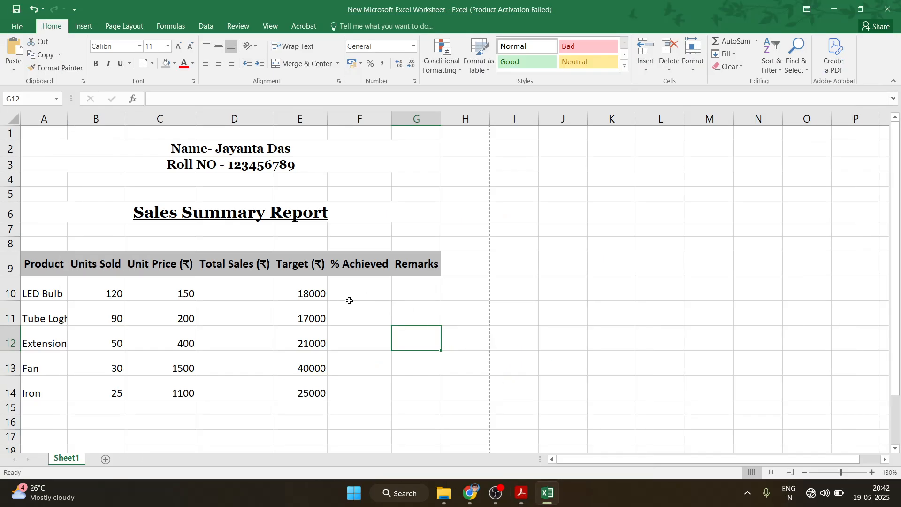
Enter =B10*C10 in D10 and fill it down to D14 (18000, 18000, 20000, 45000, 27500)
{"action": "left_click", "coordinate": [234, 291]}
{"action": "type", "text": "="}
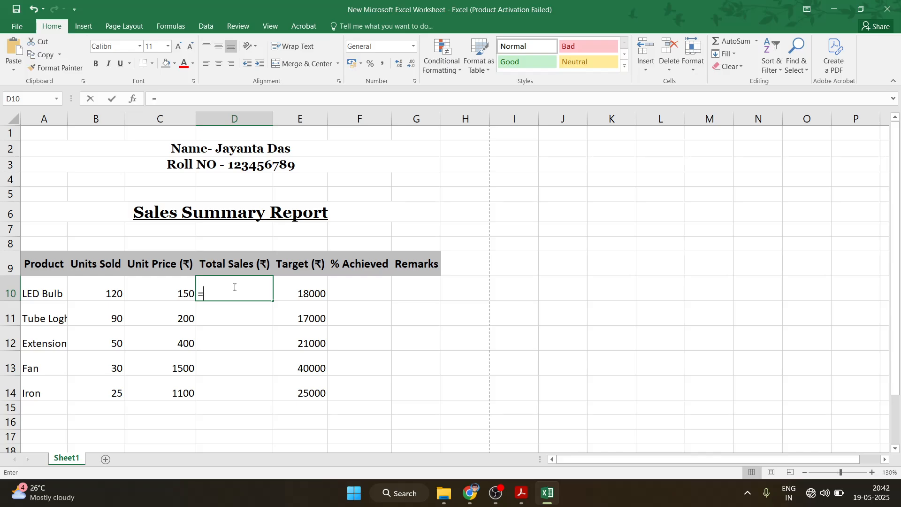
{"action": "left_click", "coordinate": [112, 288]}
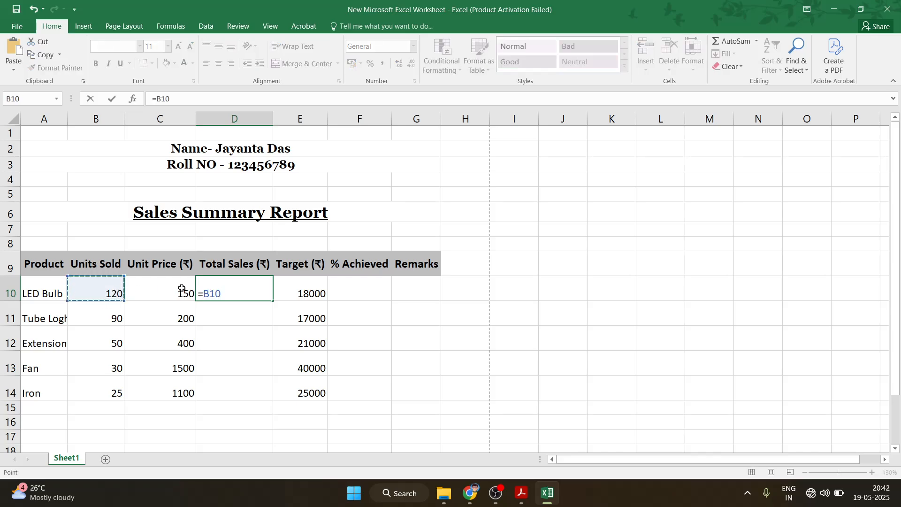
{"action": "type", "text": "*"}
{"action": "left_click", "coordinate": [165, 295]}
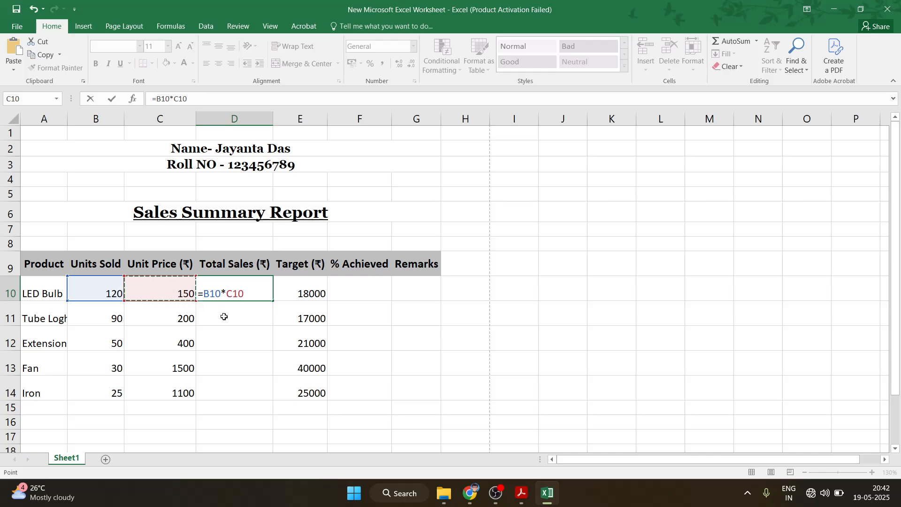
{"action": "key", "text": "Return"}
{"action": "left_click", "coordinate": [266, 287]}
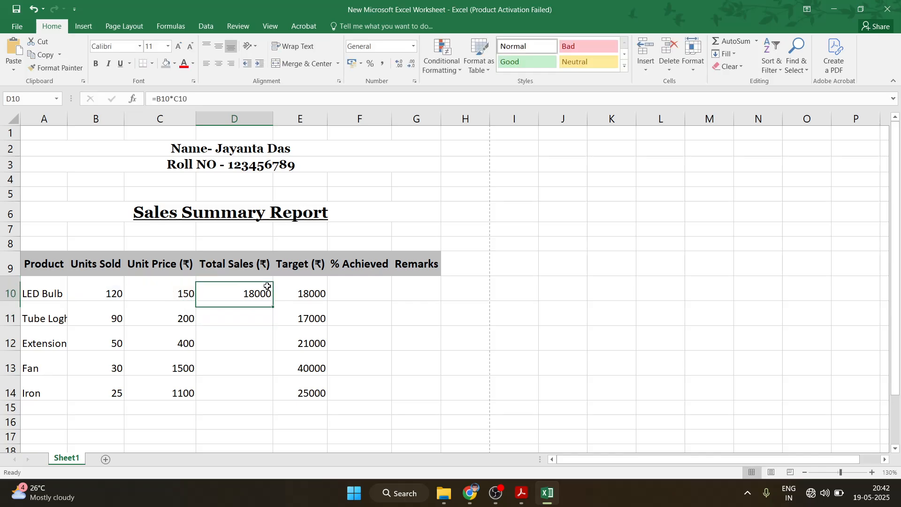
{"action": "left_click_drag", "start_coordinate": [282, 407], "coordinate": [272, 403]}
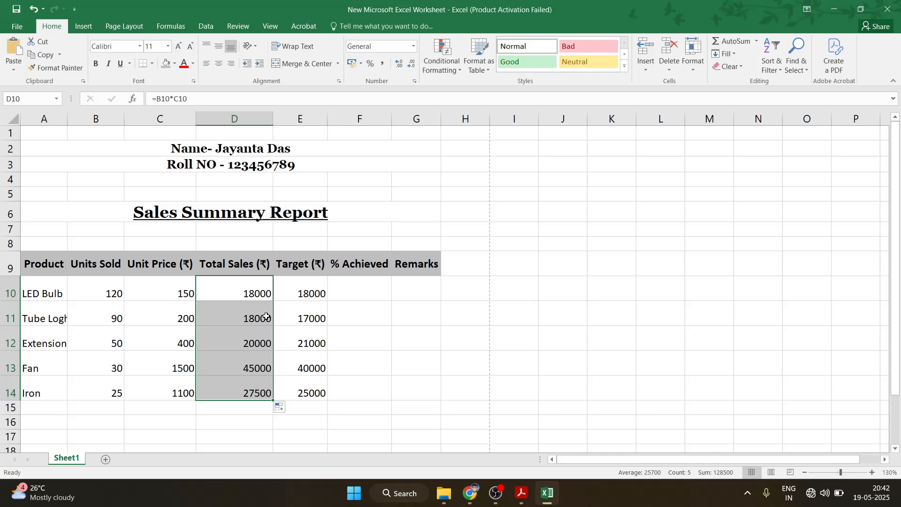
Highlight the % Achieved formula line in the PDF instructions
{"action": "left_click", "coordinate": [521, 493]}
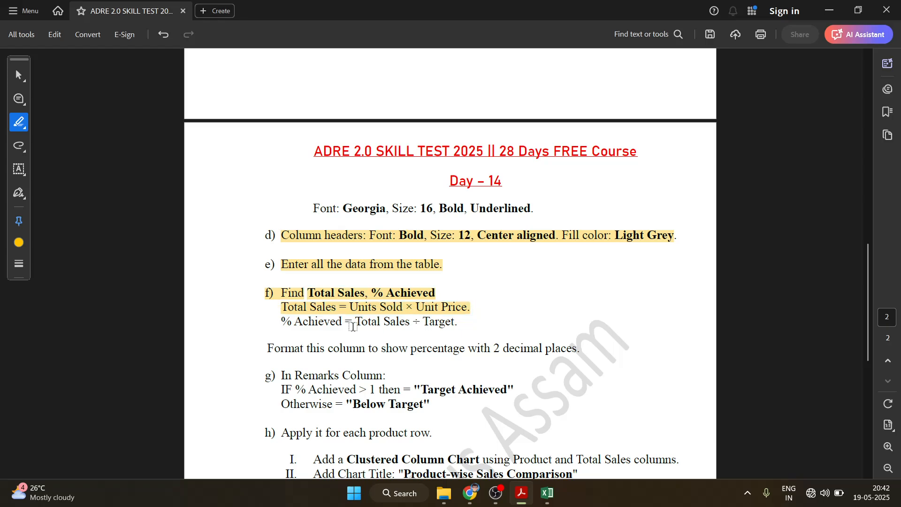
{"action": "left_click_drag", "start_coordinate": [282, 322], "coordinate": [458, 326]}
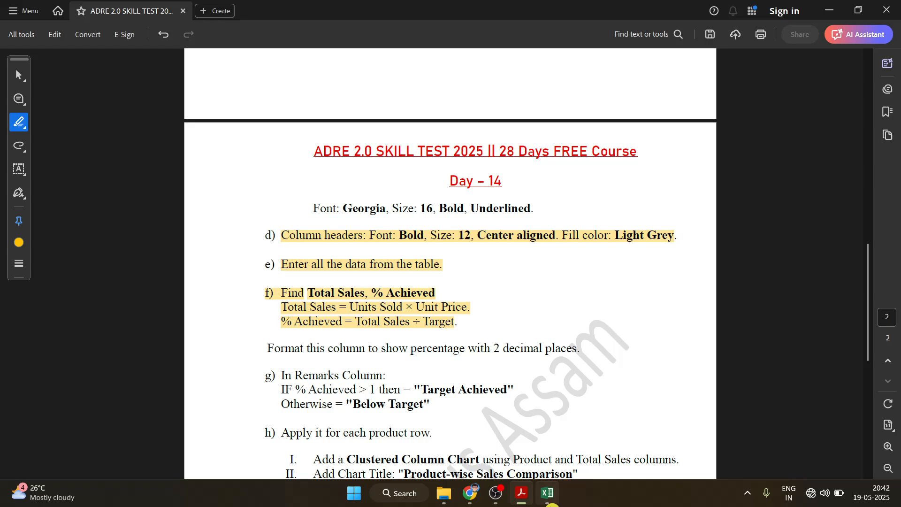
{"action": "left_click", "coordinate": [542, 504]}
Enter =D10/E10 in F10 and copy it down to F14
{"action": "left_click", "coordinate": [346, 284]}
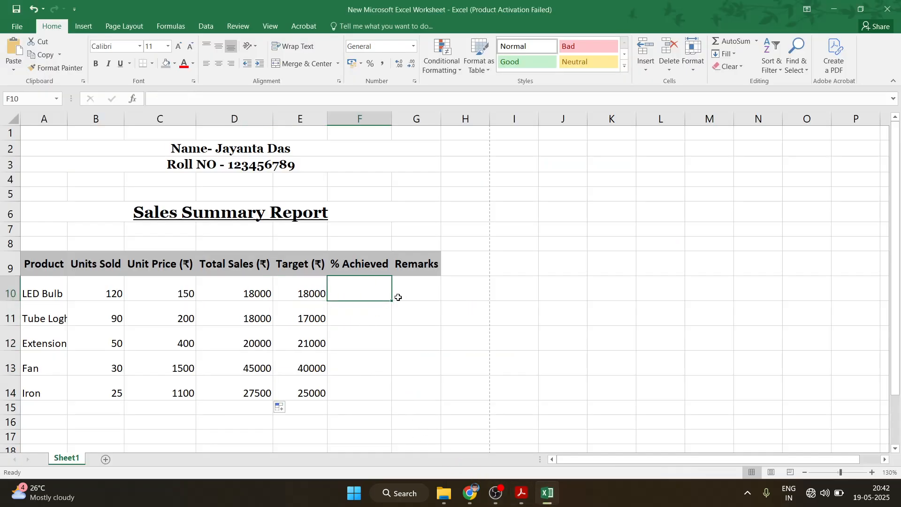
{"action": "type", "text": "="}
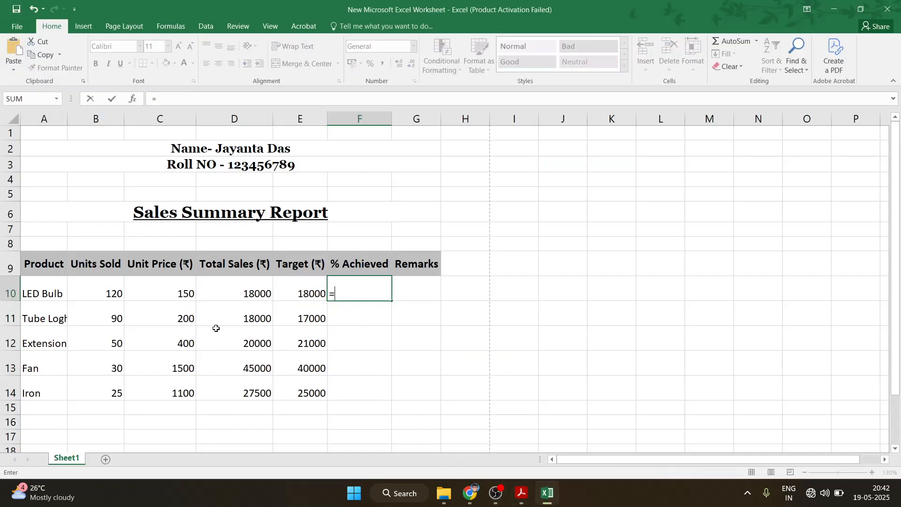
{"action": "left_click", "coordinate": [252, 285]}
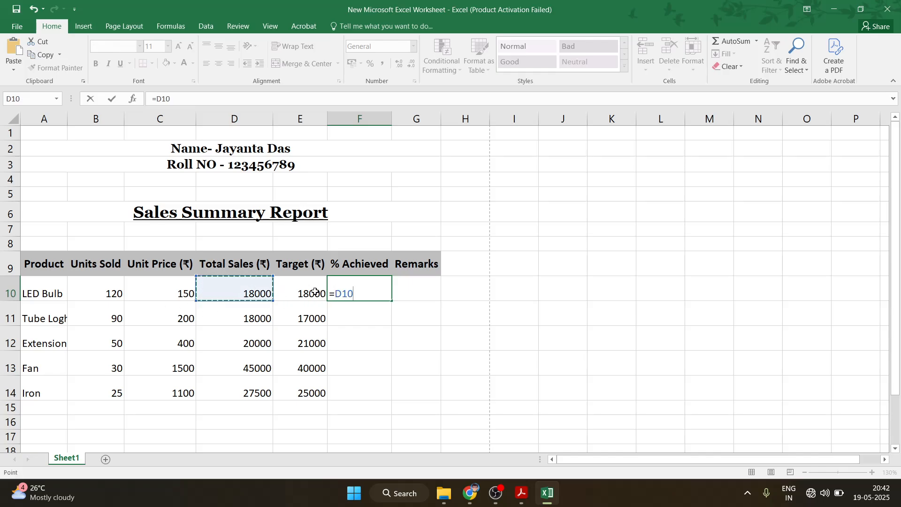
{"action": "type", "text": "/"}
{"action": "left_click", "coordinate": [310, 292]}
{"action": "key", "text": "Return"}
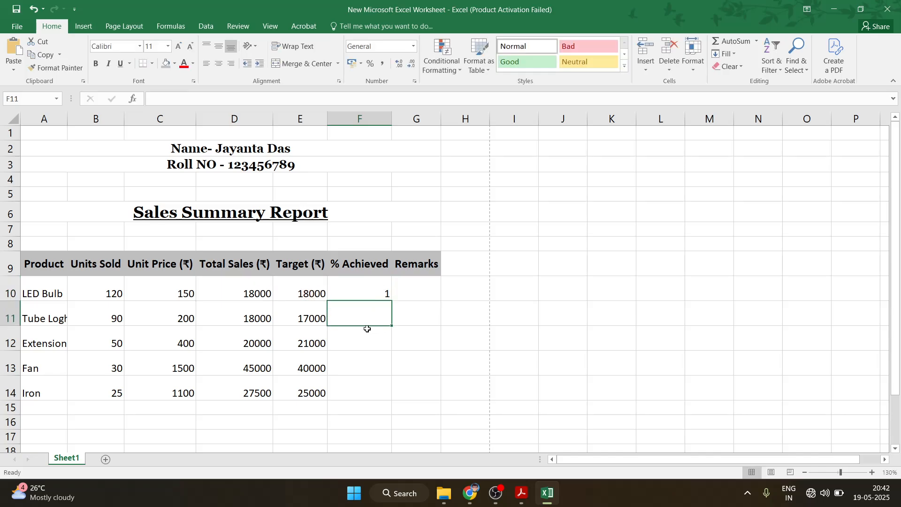
{"action": "left_click", "coordinate": [386, 294]}
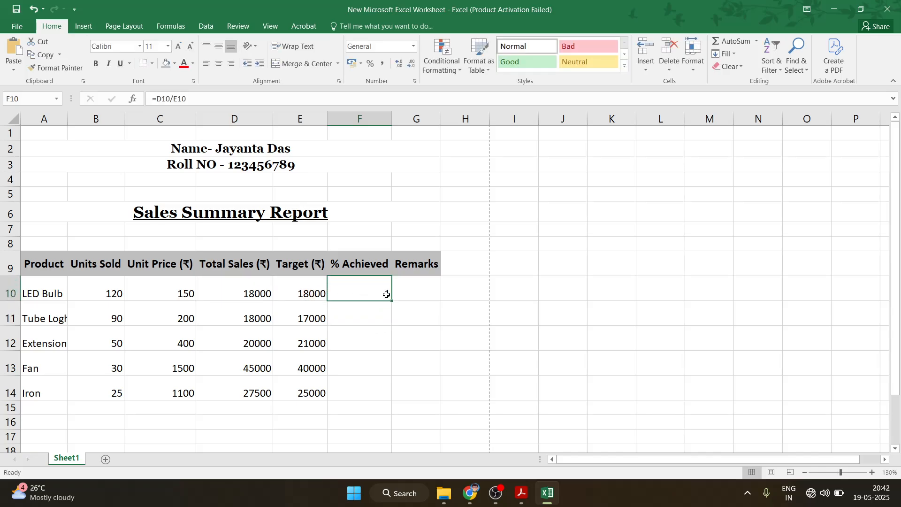
{"action": "left_click_drag", "start_coordinate": [389, 300], "coordinate": [381, 394]}
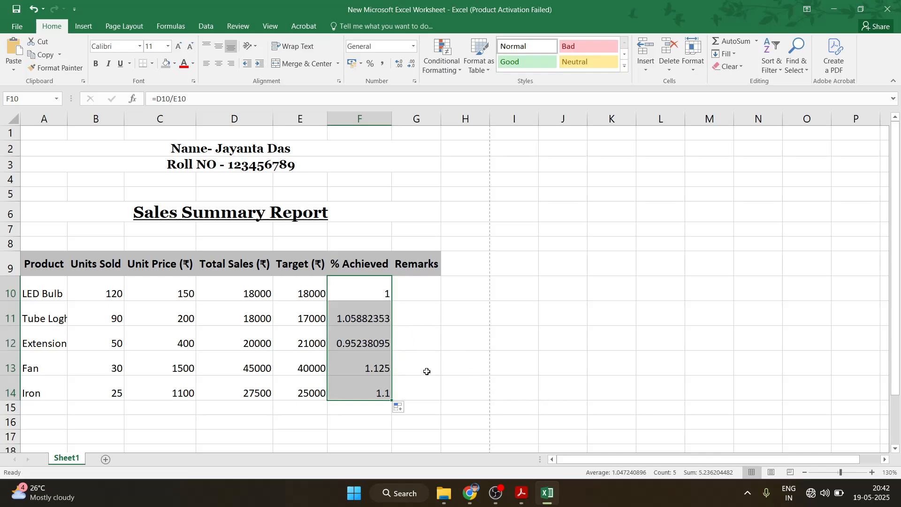
{"action": "left_click", "coordinate": [521, 492]}
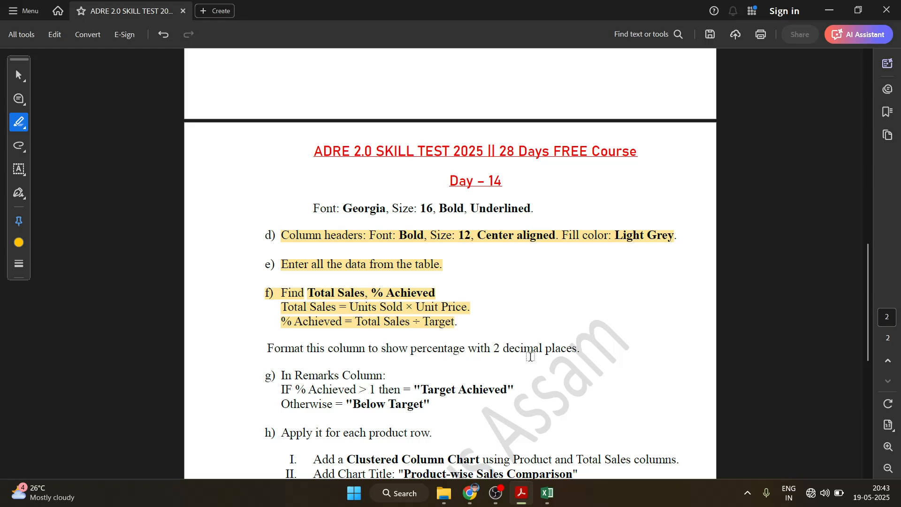
{"action": "left_click", "coordinate": [547, 492]}
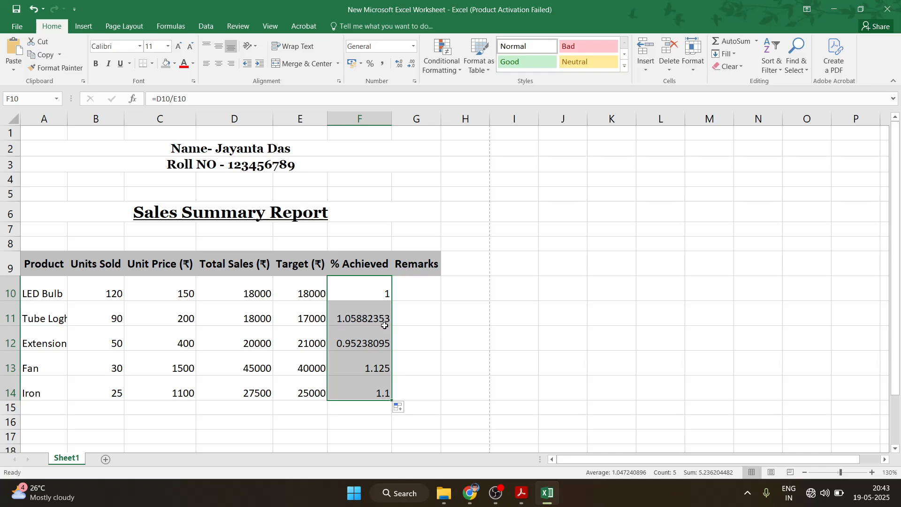
Format column F as Number with 2 decimals, showing 1.00, 1.06, 0.95, 1.13, 1.10
{"action": "left_click", "coordinate": [384, 118]}
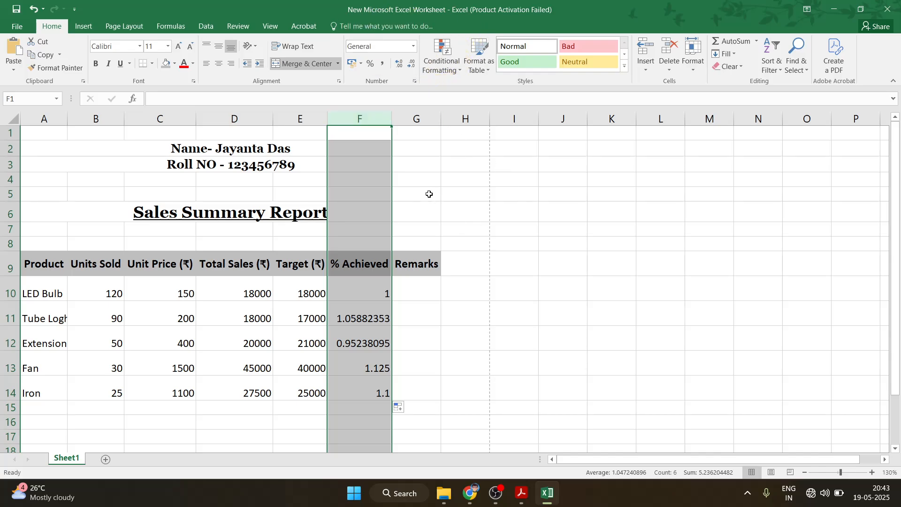
{"action": "left_click", "coordinate": [415, 82]}
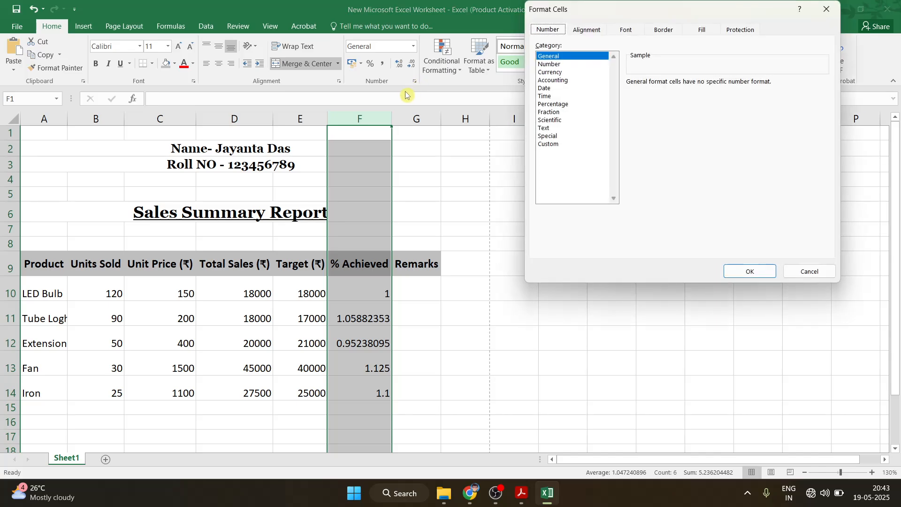
{"action": "left_click", "coordinate": [553, 64]}
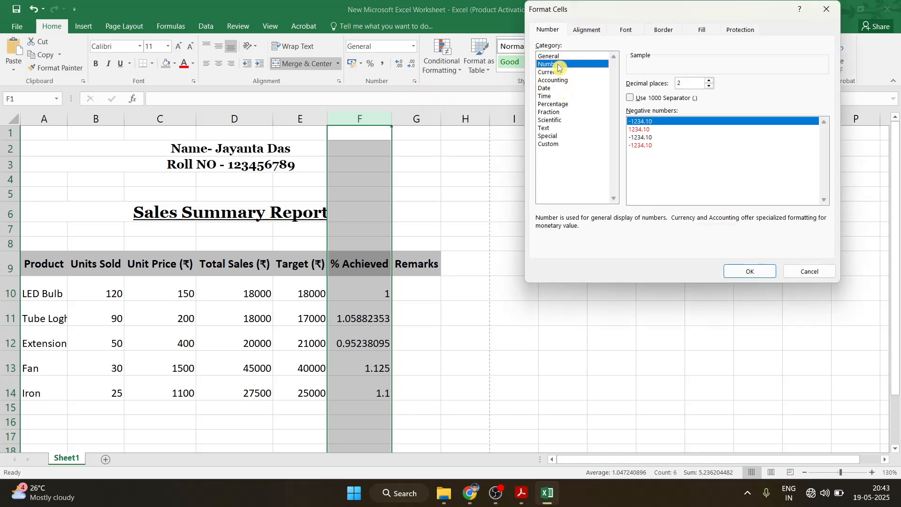
{"action": "double_click", "coordinate": [678, 83]}
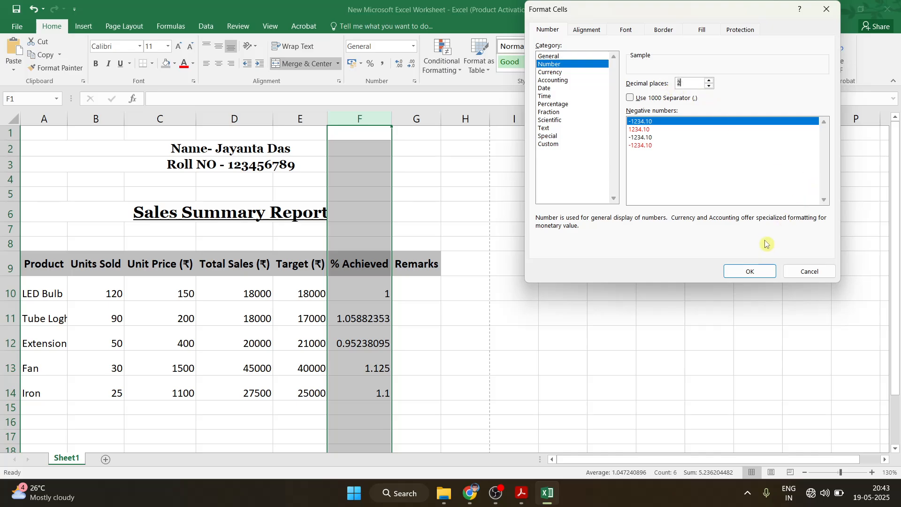
{"action": "left_click", "coordinate": [745, 271]}
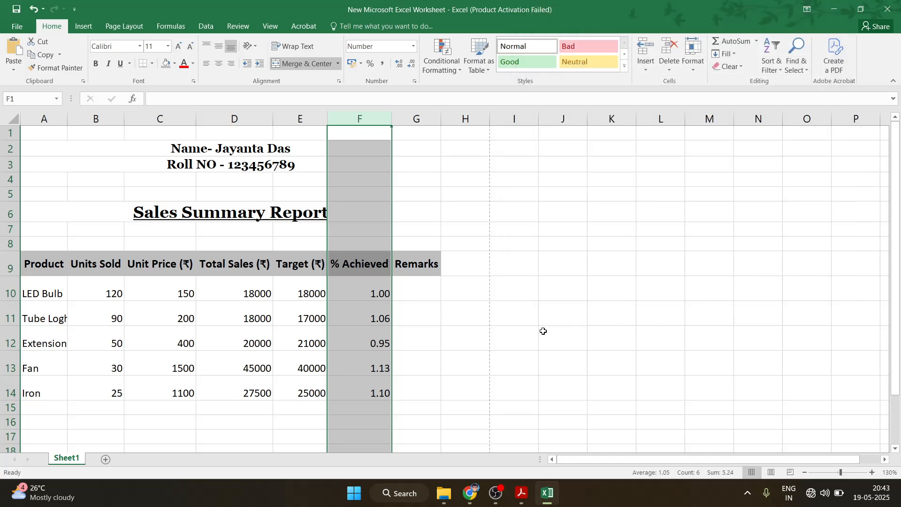
{"action": "left_click", "coordinate": [473, 308]}
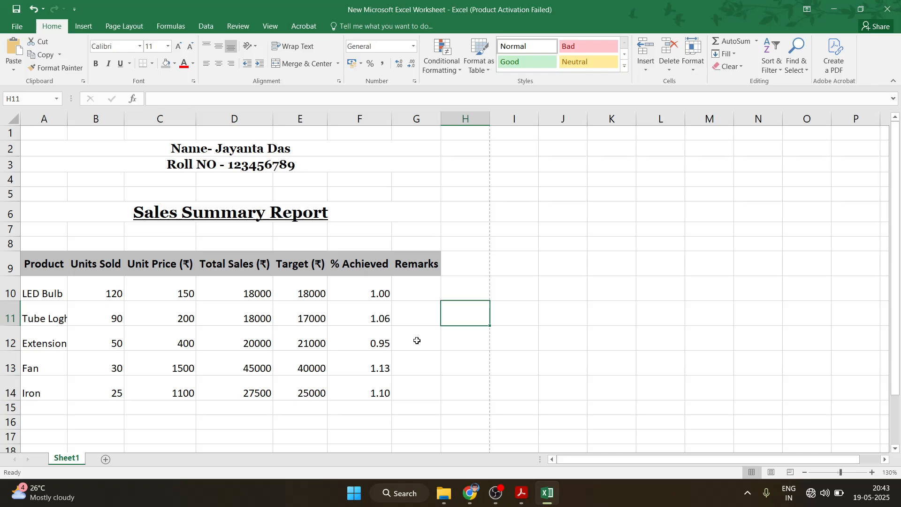
Highlight 'show percentage with 2 decimal places' in the PDF instructions
{"action": "left_click", "coordinate": [521, 492]}
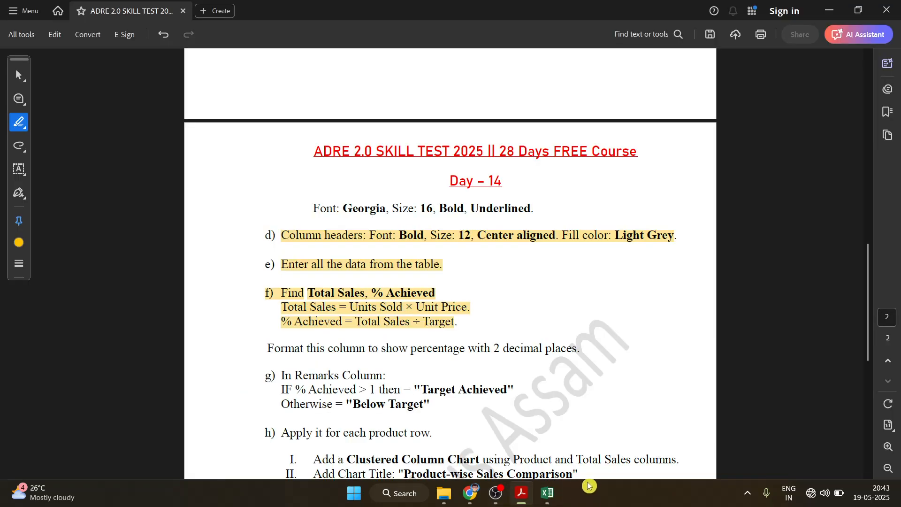
{"action": "left_click_drag", "start_coordinate": [380, 350], "coordinate": [578, 353]}
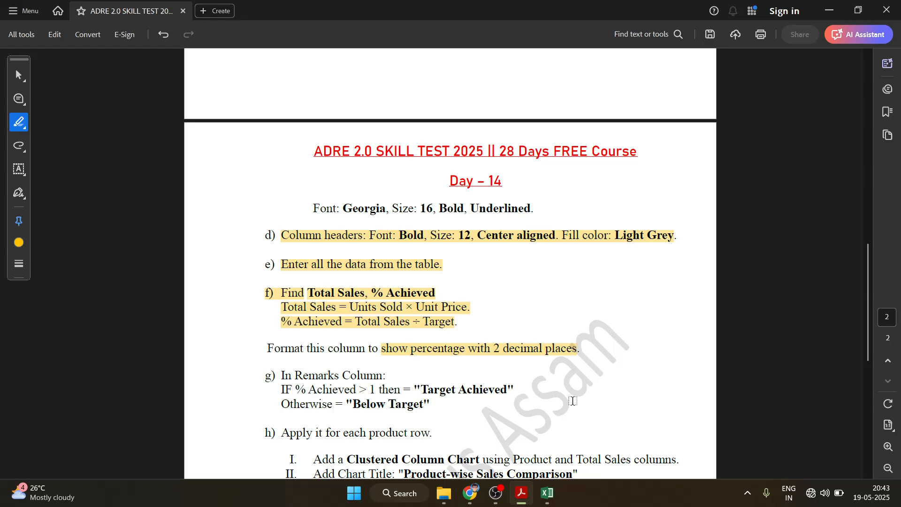
{"action": "scroll", "coordinate": [501, 402], "scroll_direction": "down", "scroll_amount": 3}
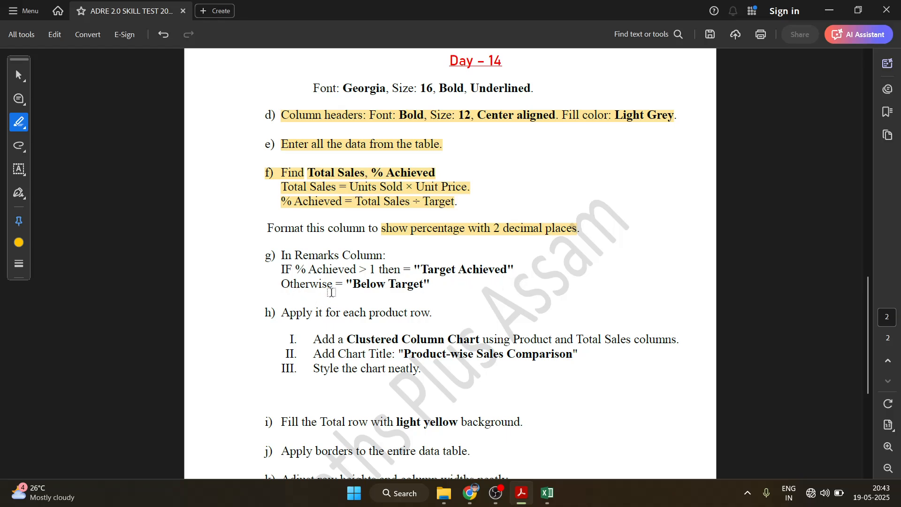
In G10, start an IF formula with the condition F10>1
{"action": "left_click", "coordinate": [546, 493]}
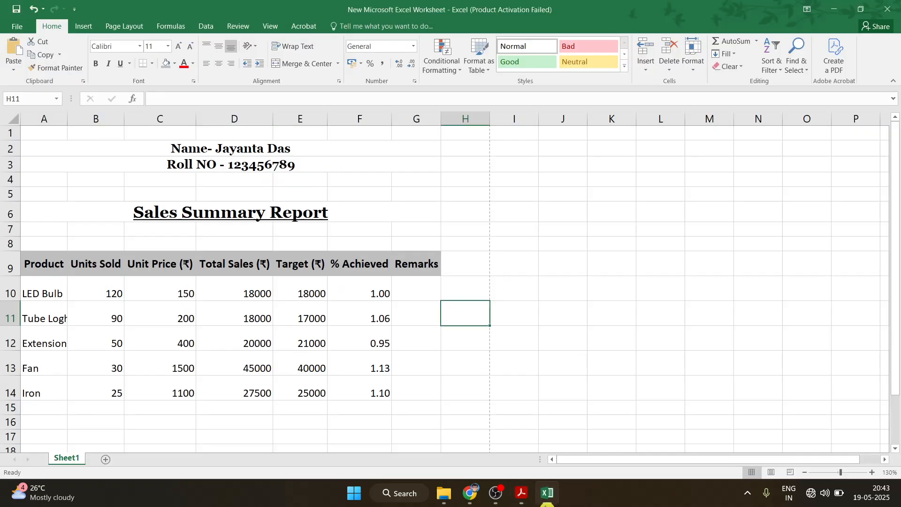
{"action": "left_click", "coordinate": [404, 295]}
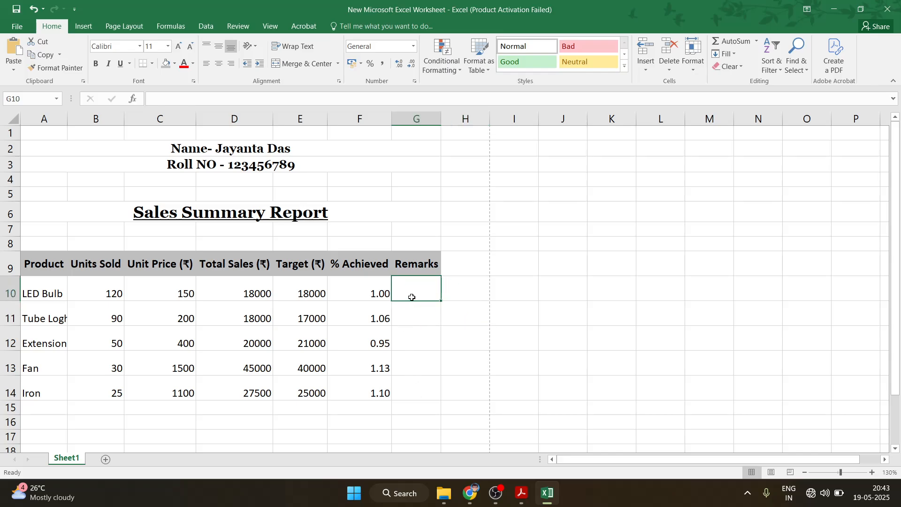
{"action": "double_click", "coordinate": [409, 285]}
{"action": "left_click", "coordinate": [521, 492]}
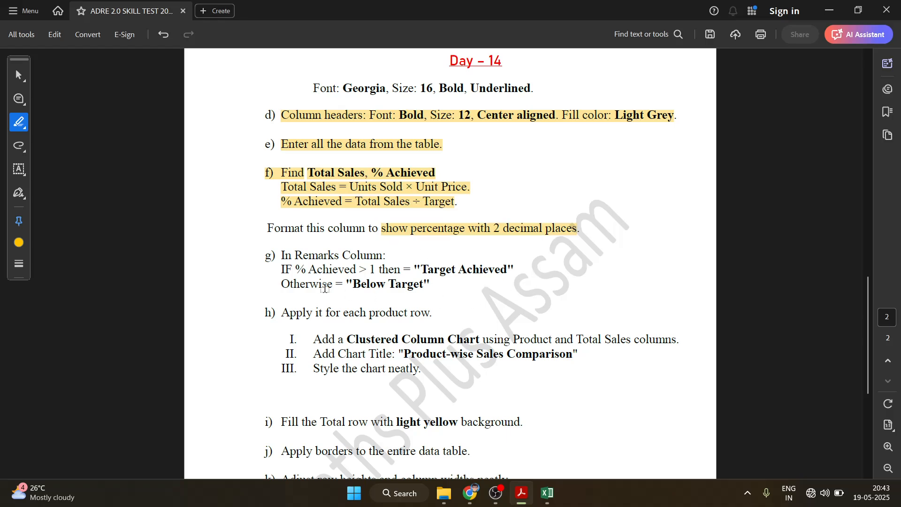
{"action": "left_click", "coordinate": [547, 492]}
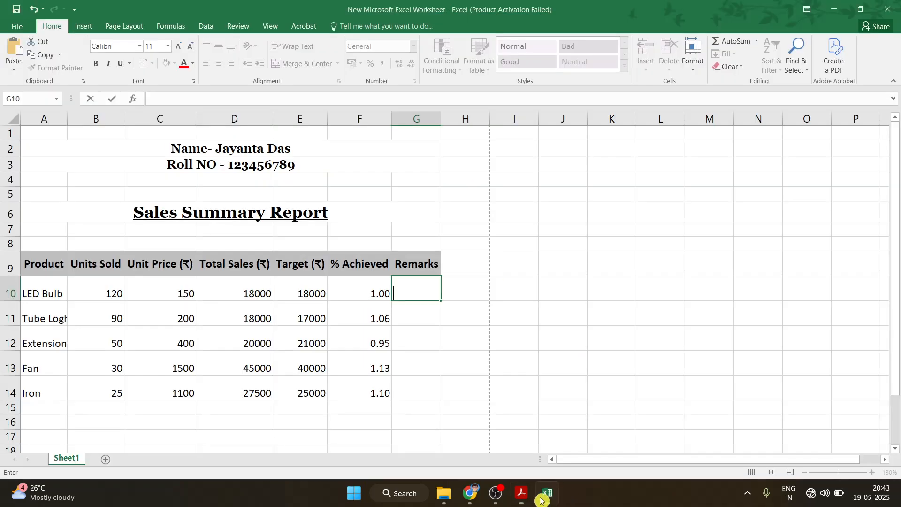
{"action": "type", "text": "="}
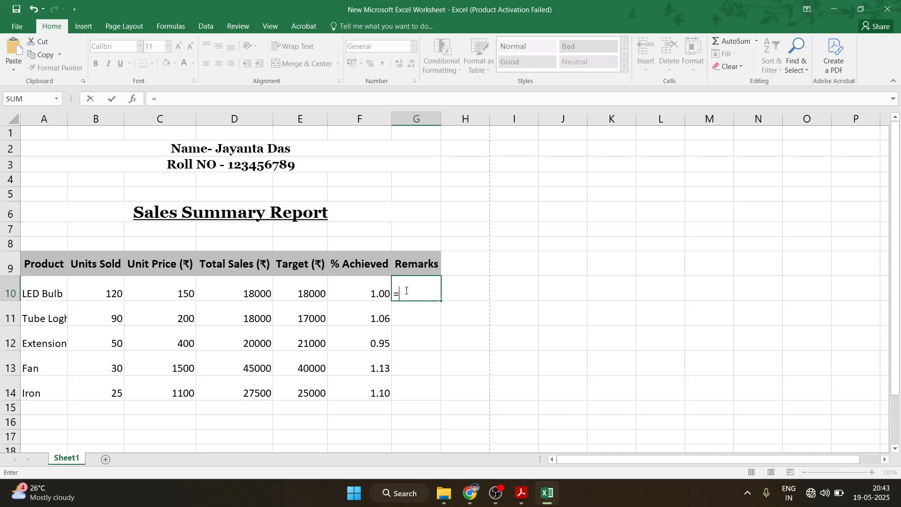
{"action": "type", "text": "if"}
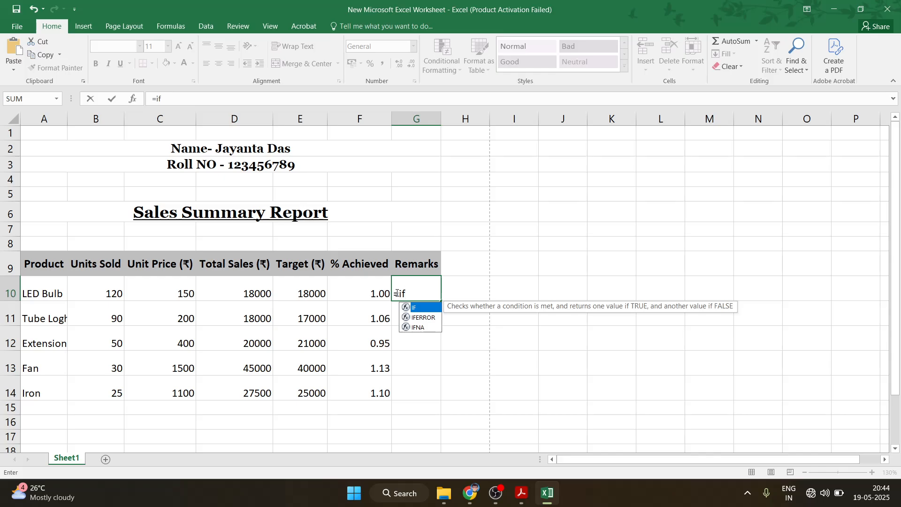
{"action": "double_click", "coordinate": [428, 308]}
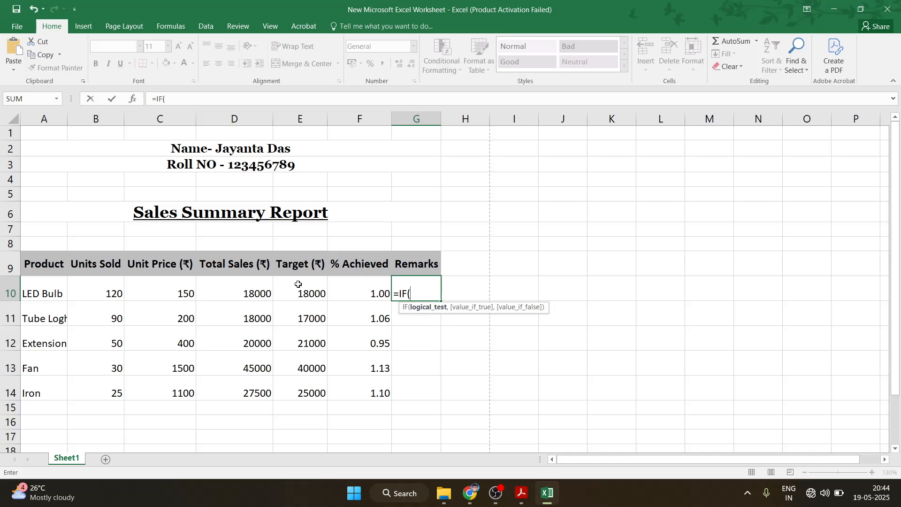
{"action": "left_click", "coordinate": [368, 297]}
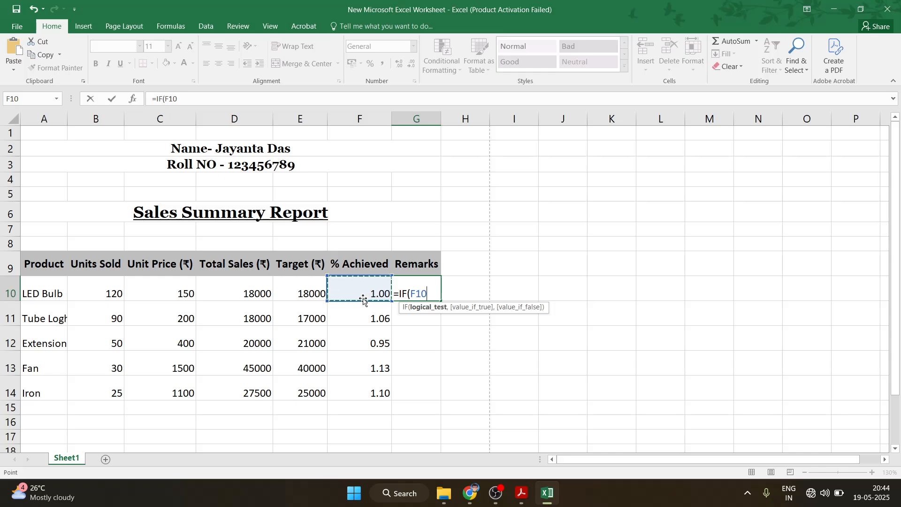
{"action": "type", "text": ">"}
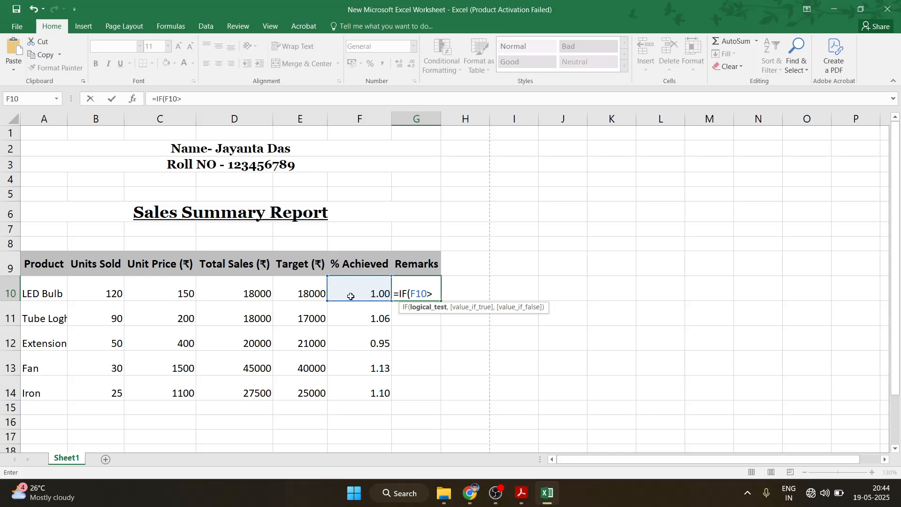
{"action": "type", "text": "1,"}
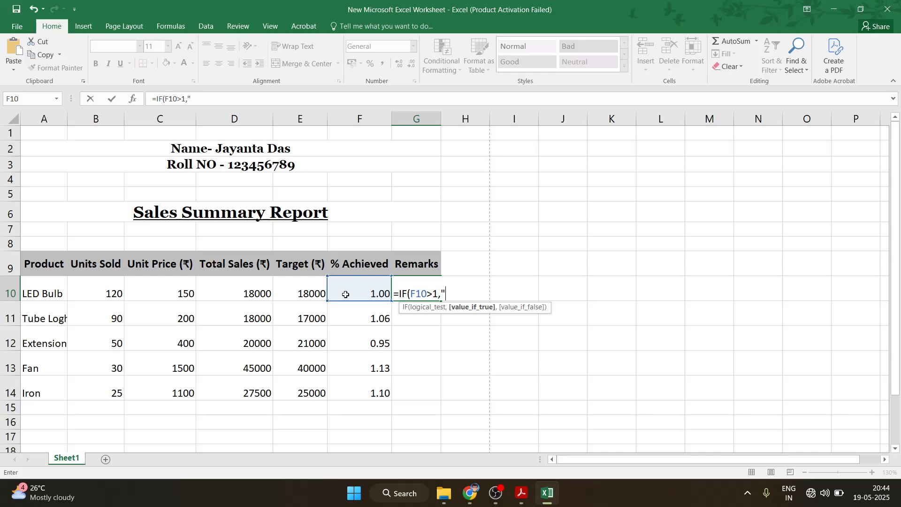
Complete the IF with "Target Achieved" if true and "Bolow Target" otherwise
{"action": "left_click", "coordinate": [521, 492]}
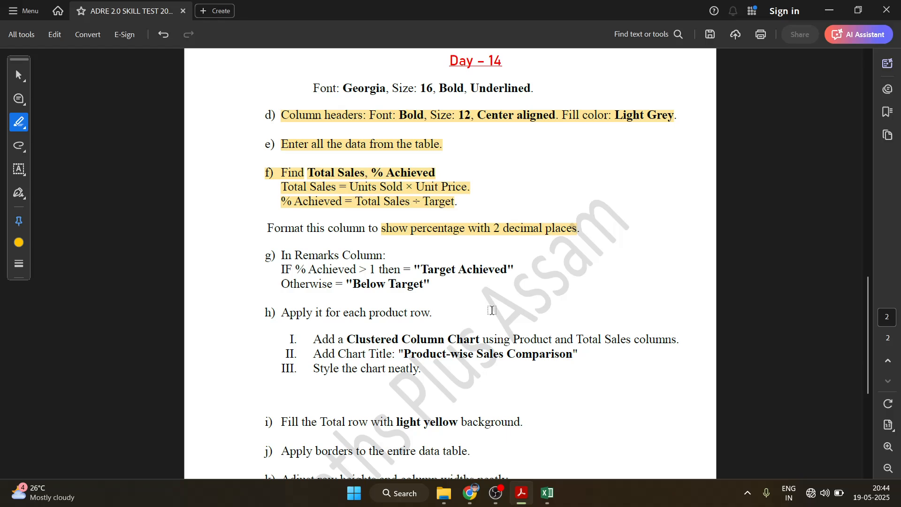
{"action": "left_click", "coordinate": [547, 493]}
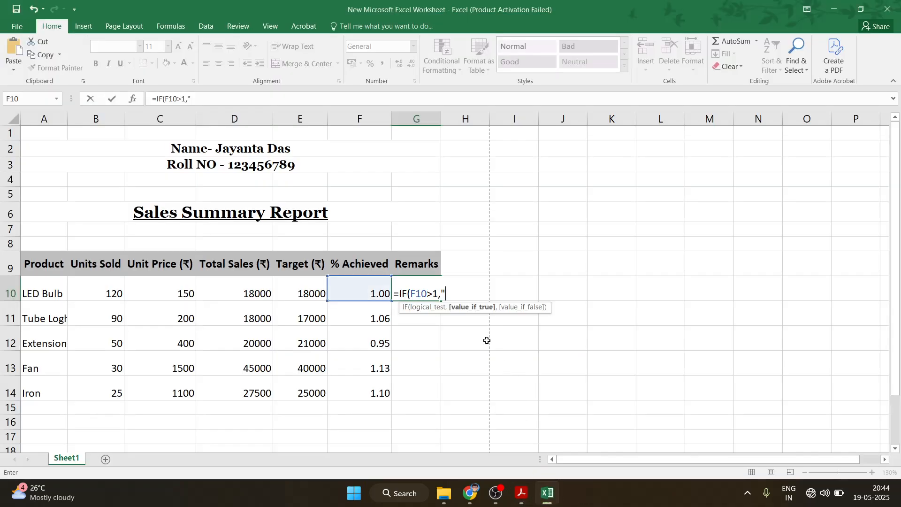
{"action": "type", "text": "Target Achie"}
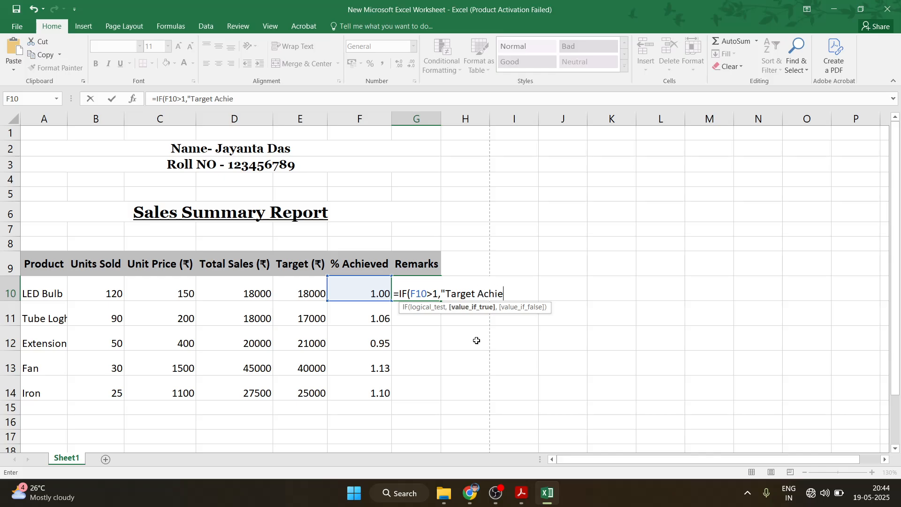
{"action": "type", "text": "ved\","}
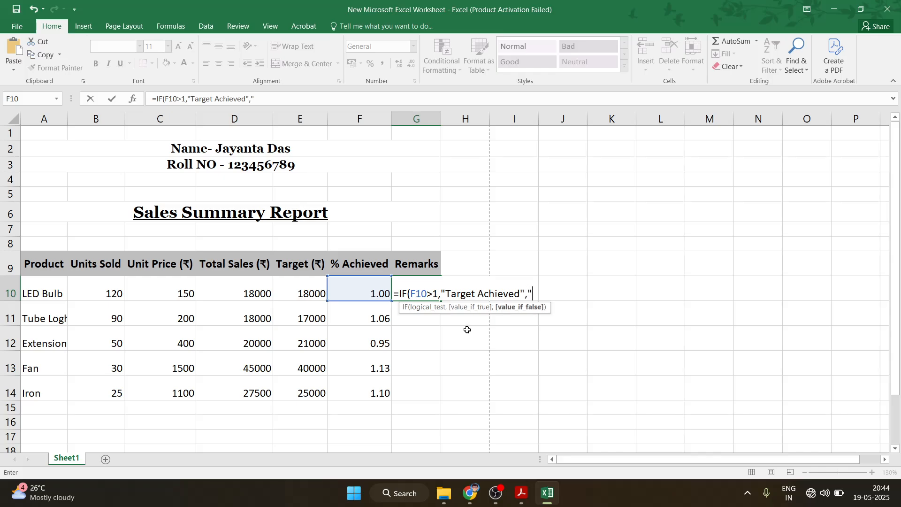
{"action": "left_click", "coordinate": [521, 493]}
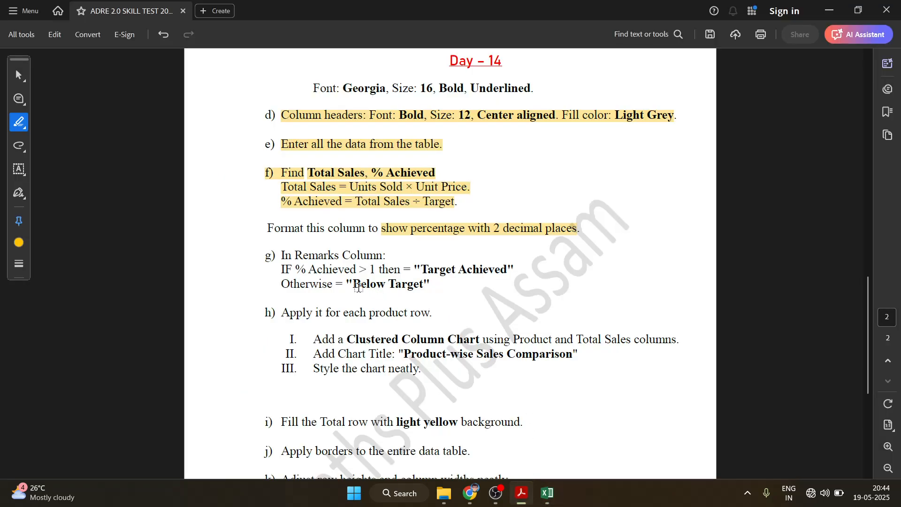
{"action": "left_click_drag", "start_coordinate": [358, 288], "coordinate": [430, 286]}
{"action": "left_click", "coordinate": [546, 492]}
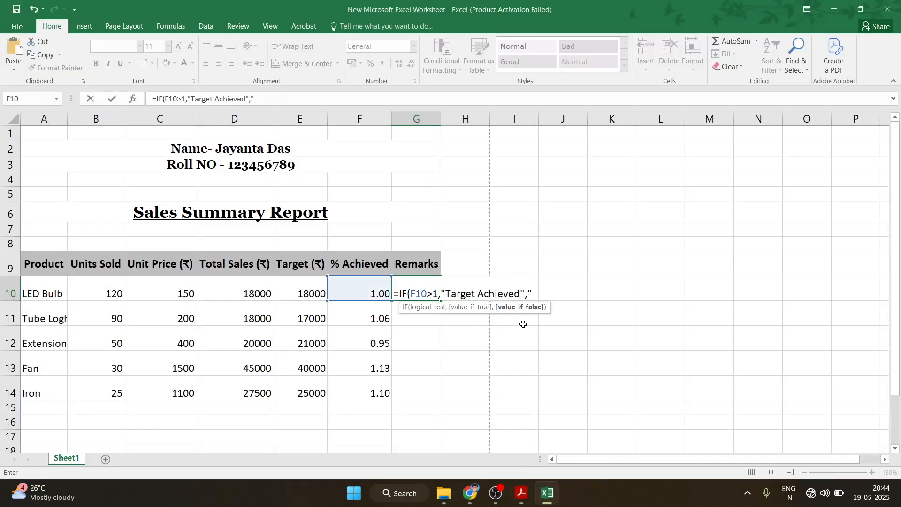
{"action": "type", "text": "\"Bolow Ta"}
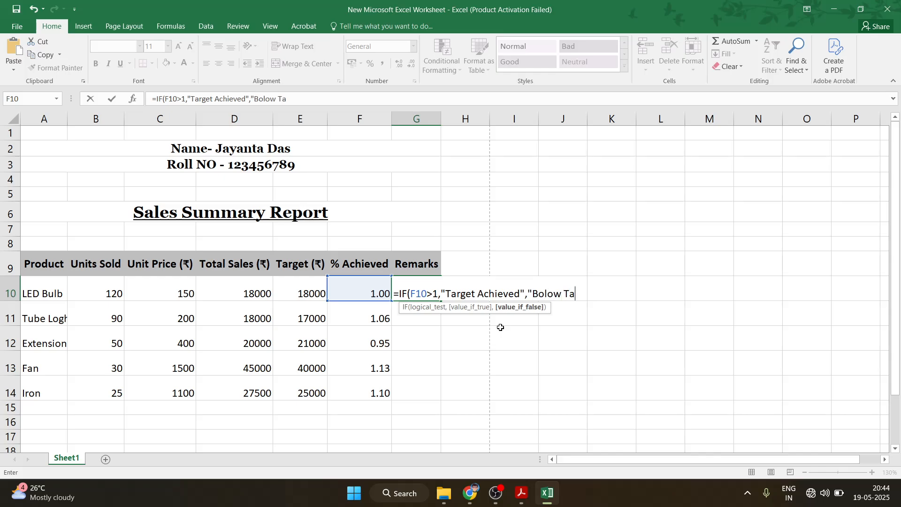
{"action": "type", "text": "rget"}
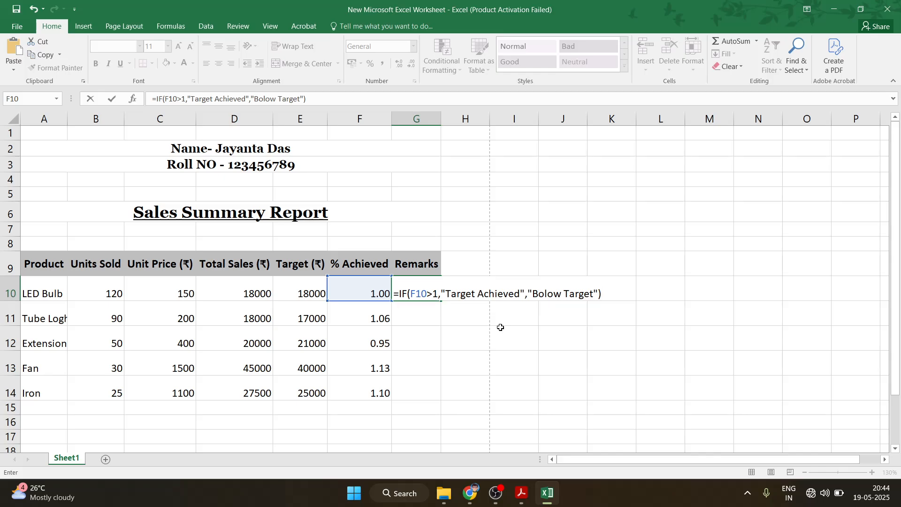
{"action": "key", "text": "Return"}
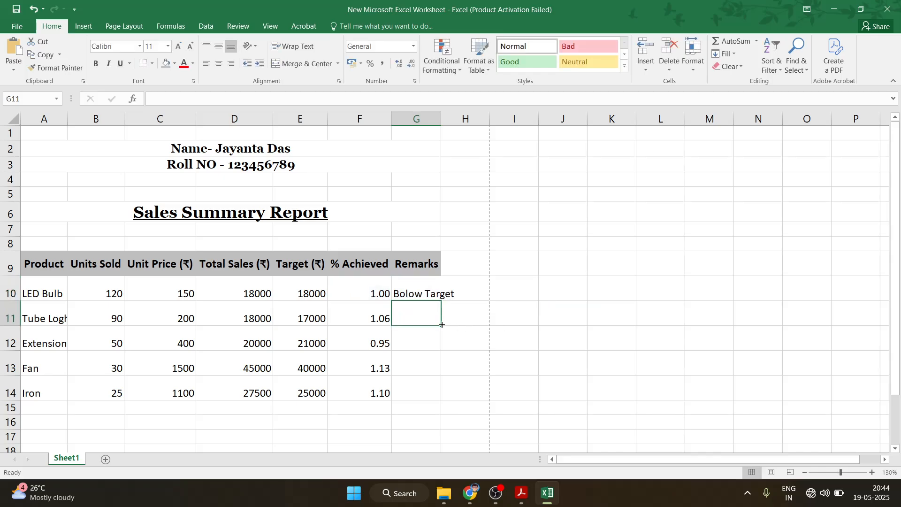
Copy the G10 IF formula down to G14 and AutoFit columns G and A
{"action": "left_click", "coordinate": [420, 294]}
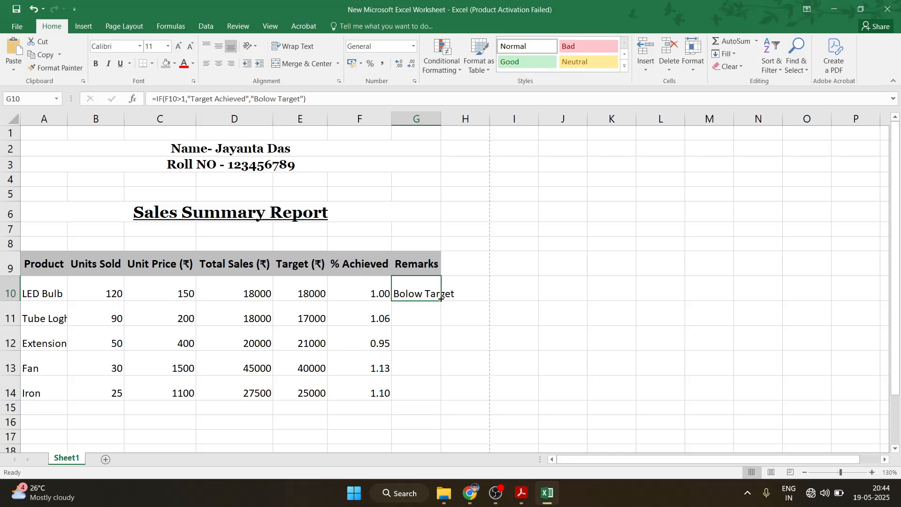
{"action": "left_click_drag", "start_coordinate": [441, 298], "coordinate": [441, 396]}
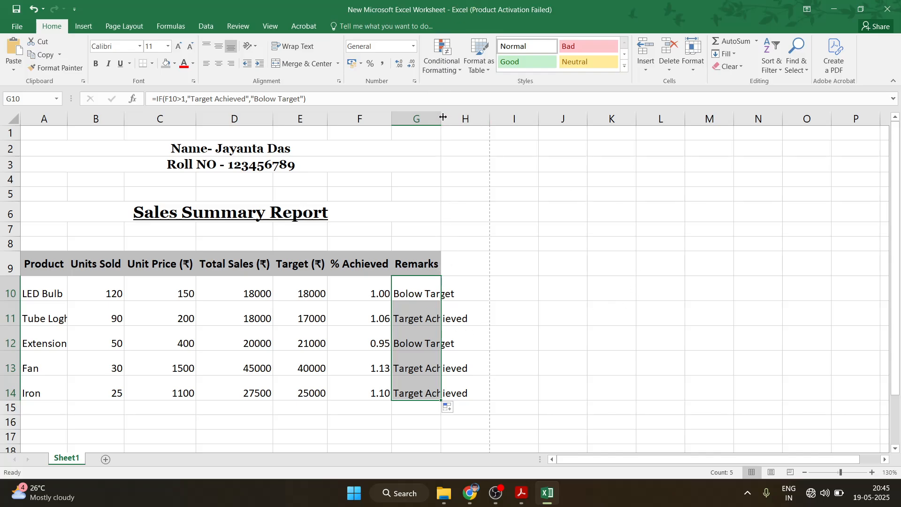
{"action": "double_click", "coordinate": [441, 118]}
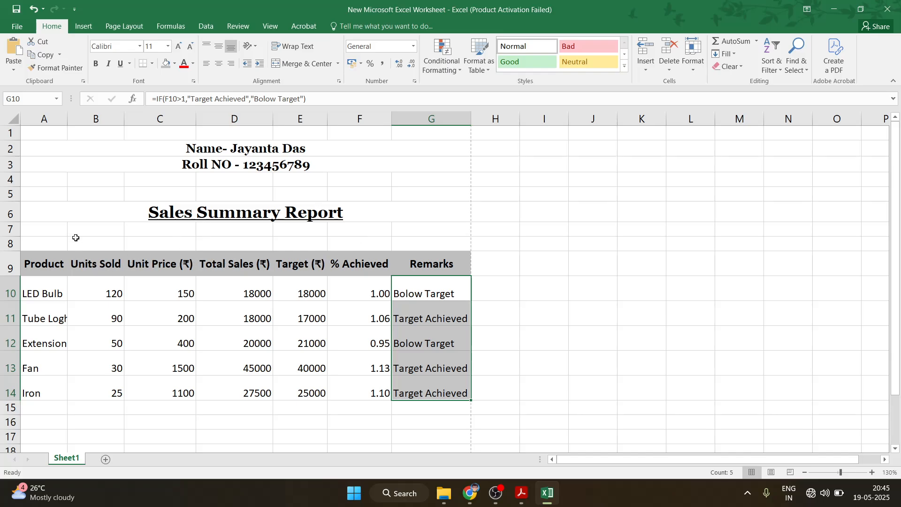
{"action": "double_click", "coordinate": [67, 118]}
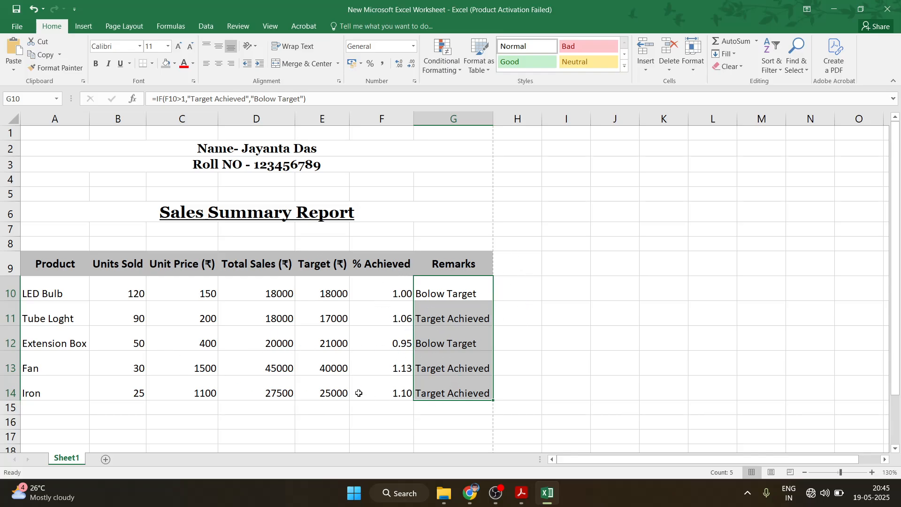
{"action": "left_click", "coordinate": [556, 321]}
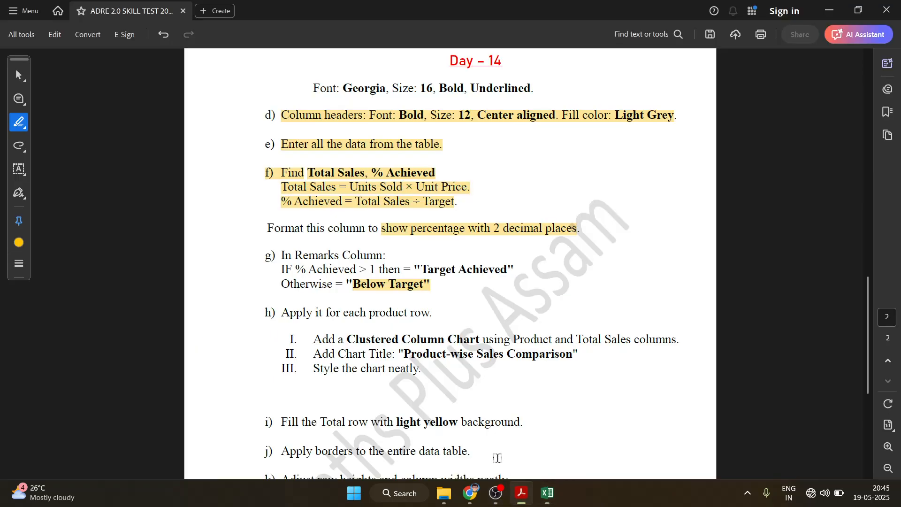
{"action": "left_click", "coordinate": [521, 493]}
Highlight the clustered column chart instruction in the PDF, then select the Product and Total Sales headers
{"action": "scroll", "coordinate": [421, 336], "scroll_direction": "down", "scroll_amount": 2}
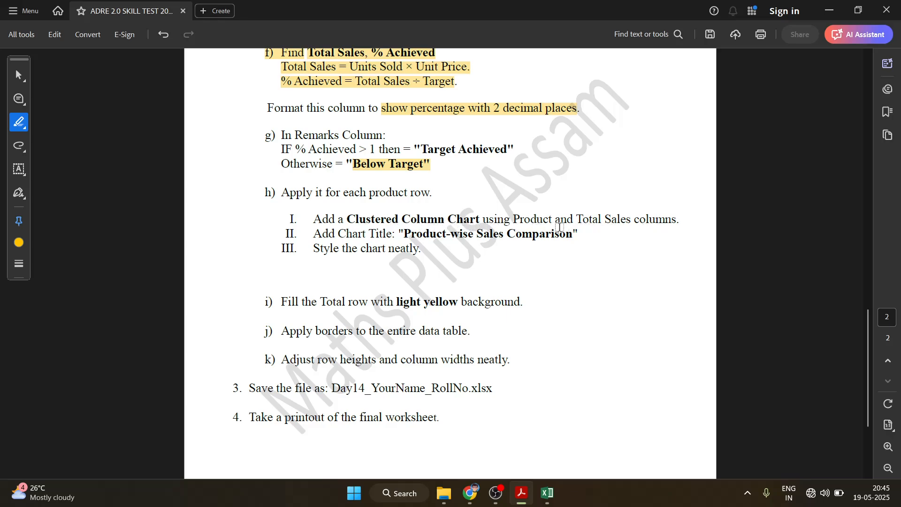
{"action": "left_click_drag", "start_coordinate": [313, 219], "coordinate": [676, 223]}
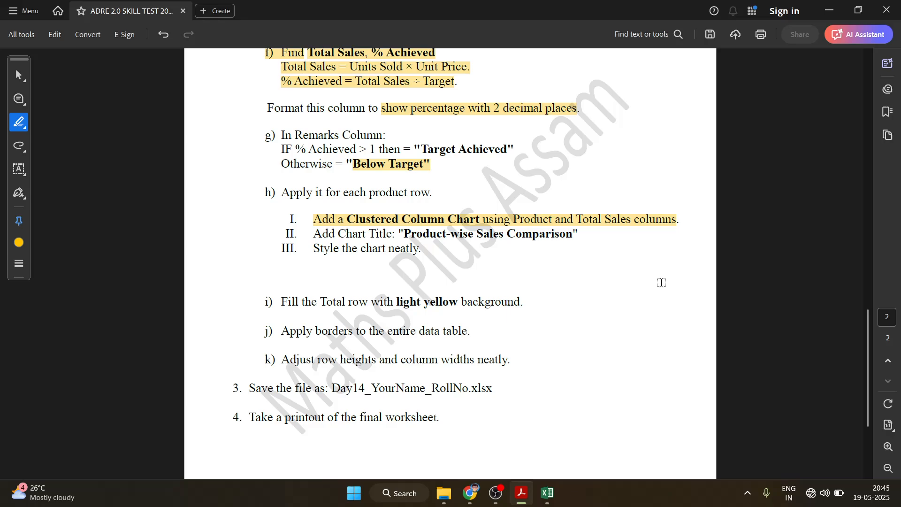
{"action": "left_click", "coordinate": [546, 495]}
{"action": "left_click", "coordinate": [78, 270]}
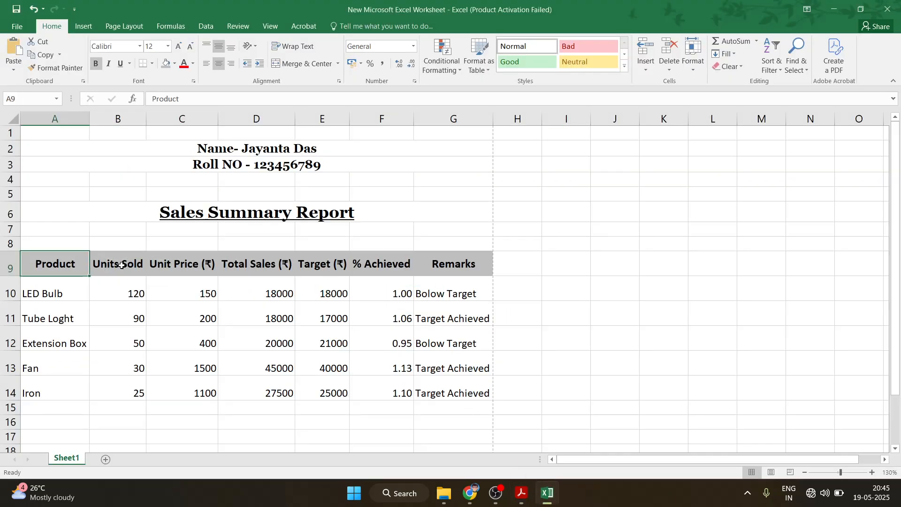
{"action": "left_click", "coordinate": [257, 266]}
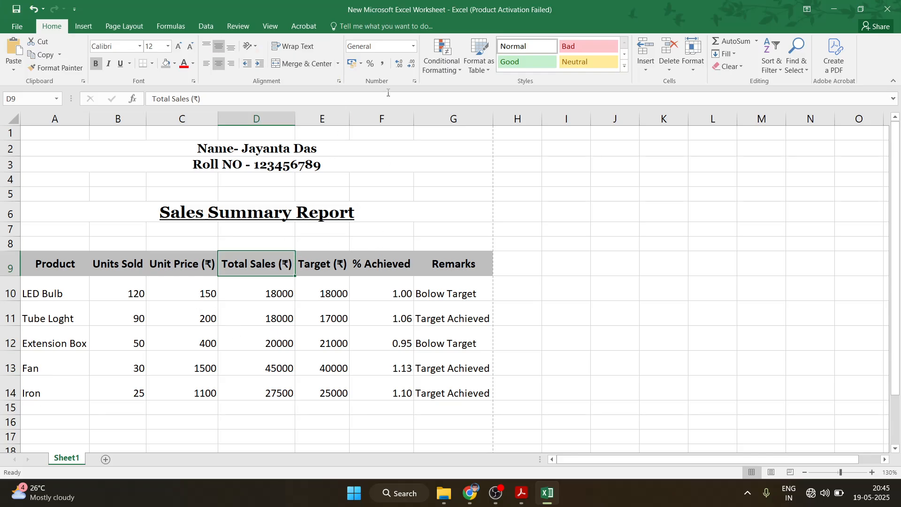
{"action": "left_click_drag", "start_coordinate": [892, 319], "coordinate": [890, 366]}
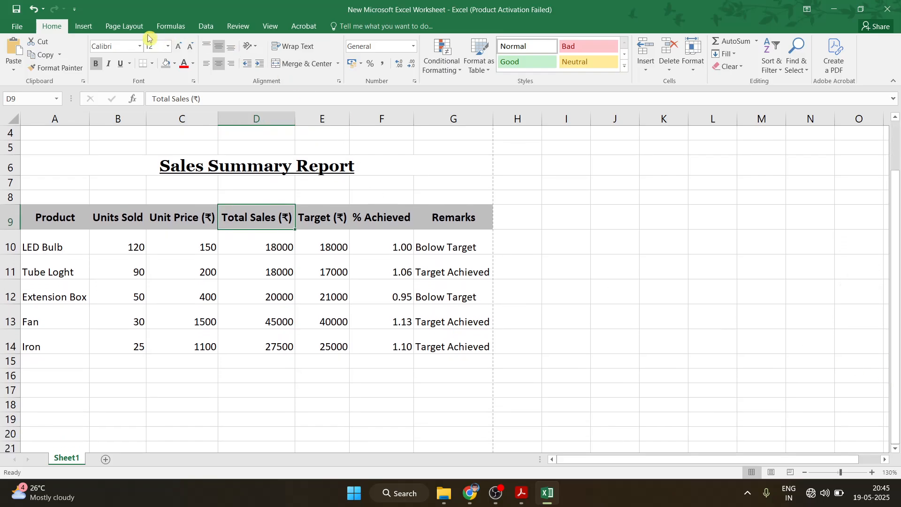
Insert the first Recommended Charts suggestion, a clustered column pivot chart of Target by Remarks
{"action": "left_click", "coordinate": [84, 26]}
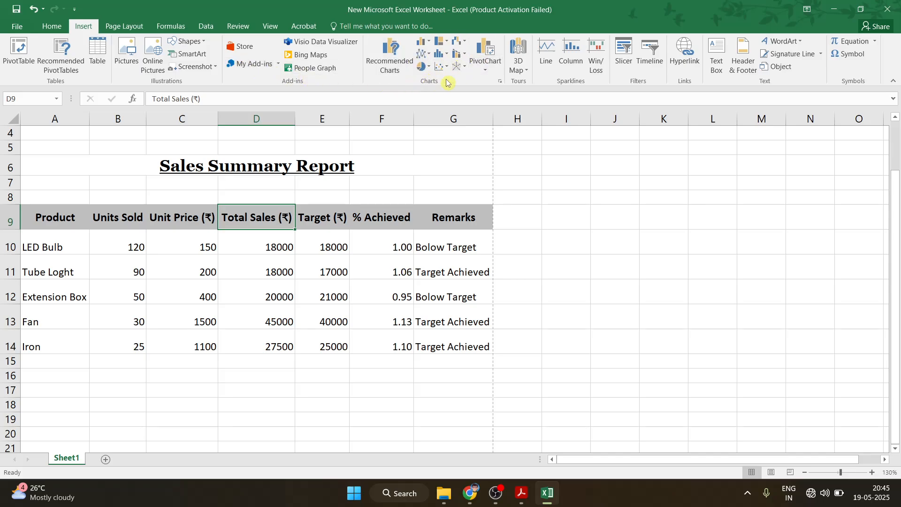
{"action": "left_click", "coordinate": [501, 83]}
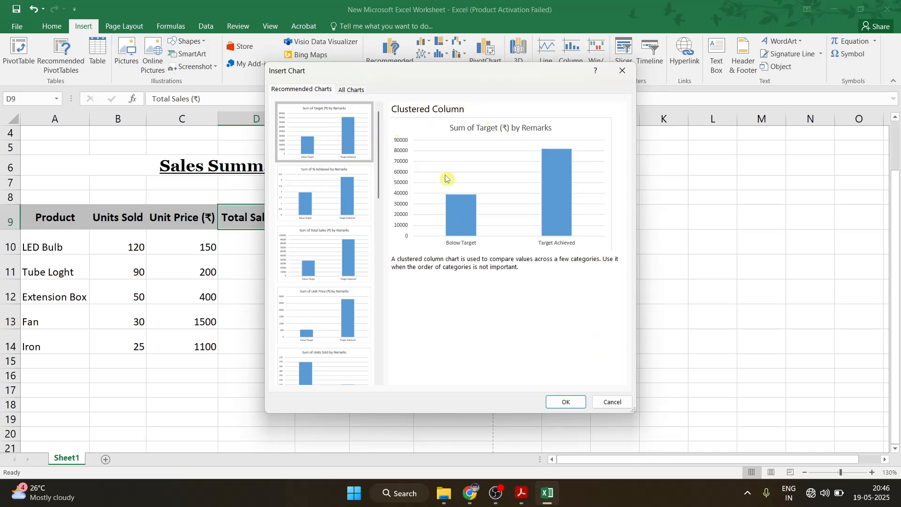
{"action": "left_click", "coordinate": [566, 402]}
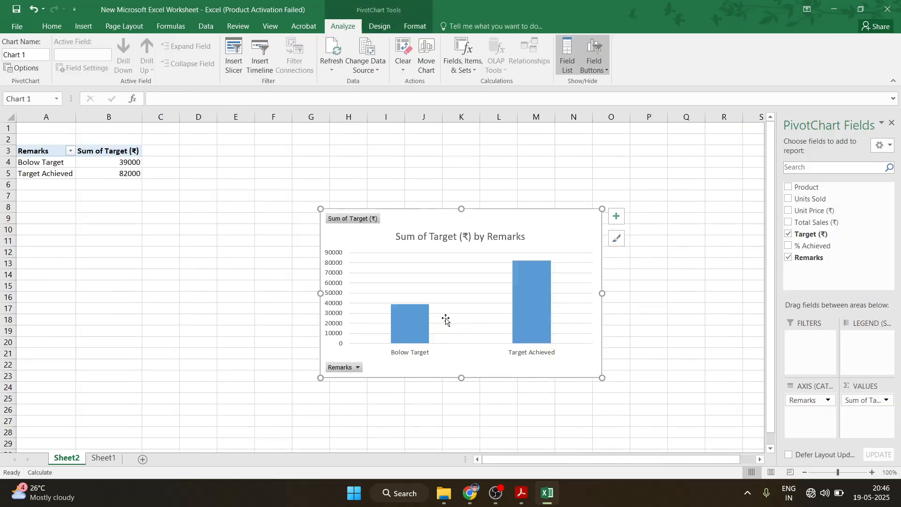
Switch the pivot chart fields to Sum of Total Sales (₹) by Product, dropping Target and Remarks
{"action": "left_click", "coordinate": [527, 500]}
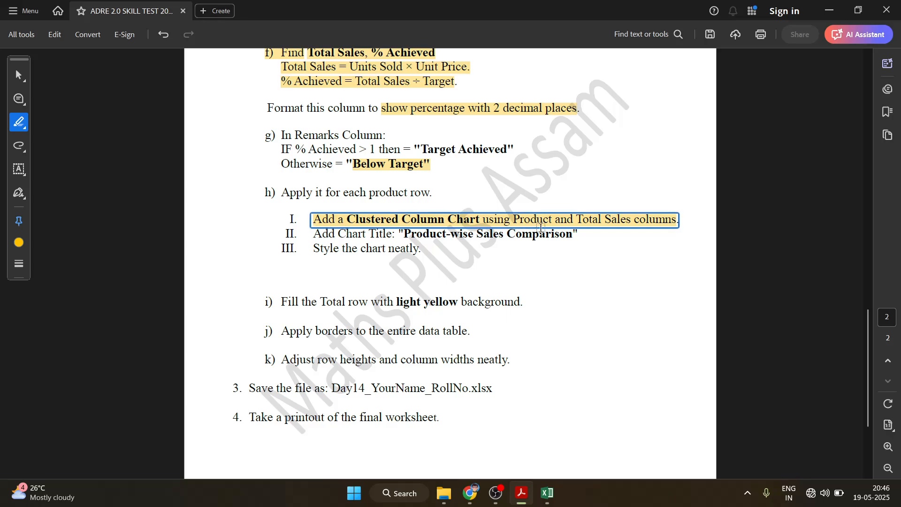
{"action": "key", "text": "alt+Tab"}
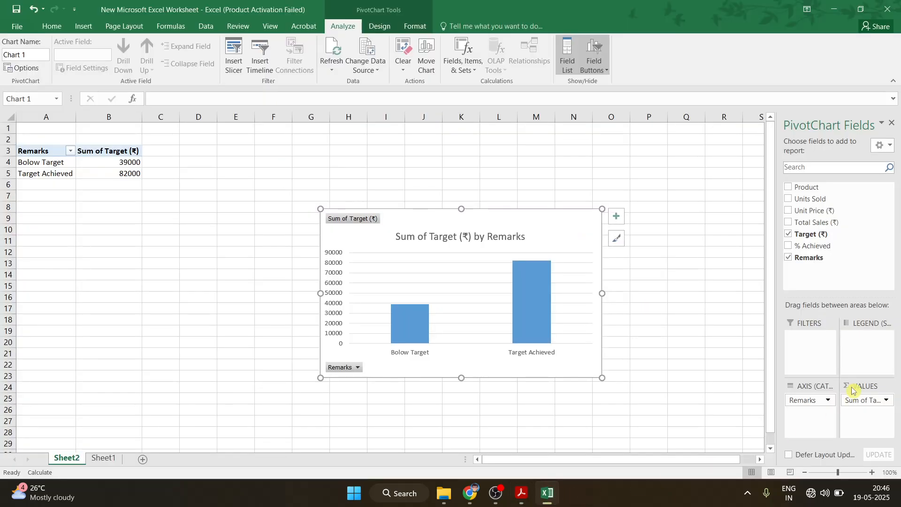
{"action": "left_click", "coordinate": [798, 187]}
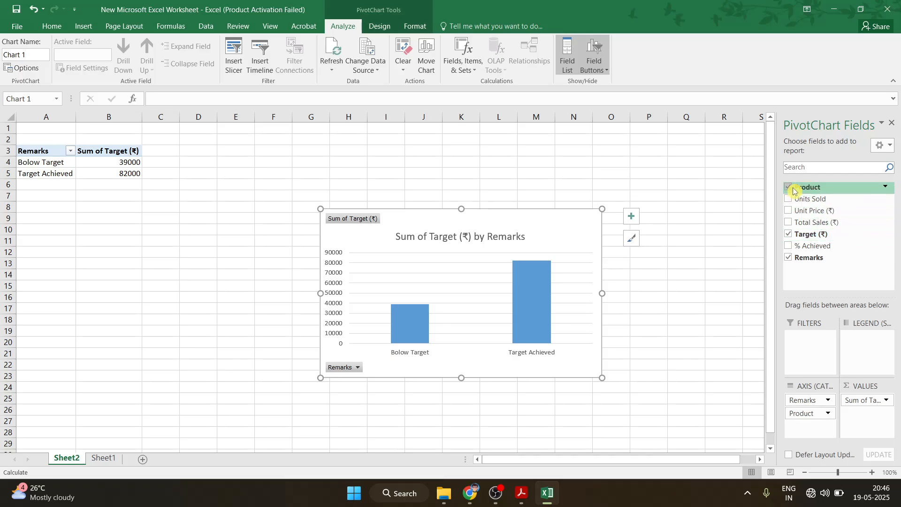
{"action": "left_click", "coordinate": [792, 237]}
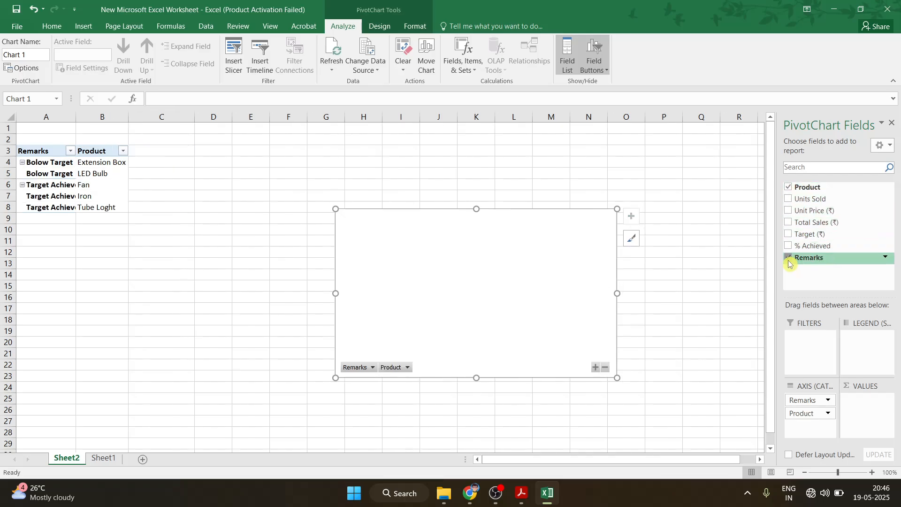
{"action": "left_click", "coordinate": [789, 257]}
{"action": "left_click", "coordinate": [811, 222]}
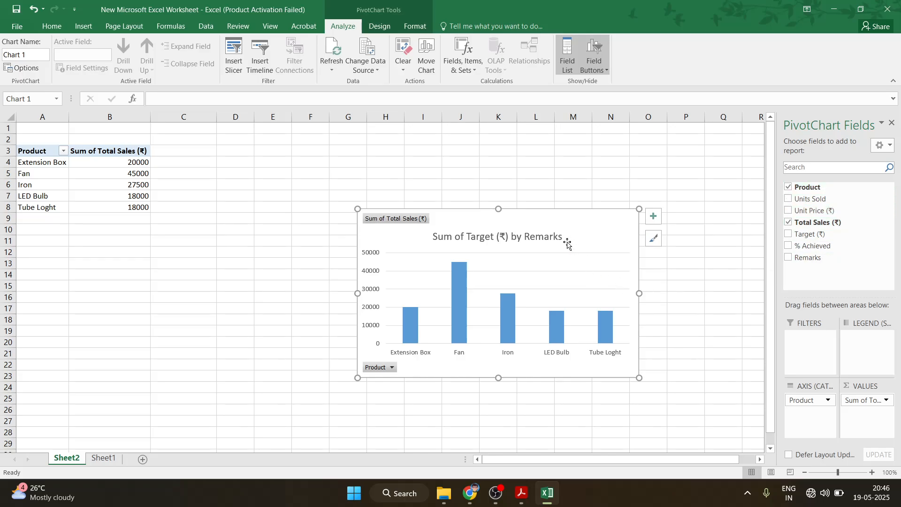
{"action": "left_click", "coordinate": [893, 127]}
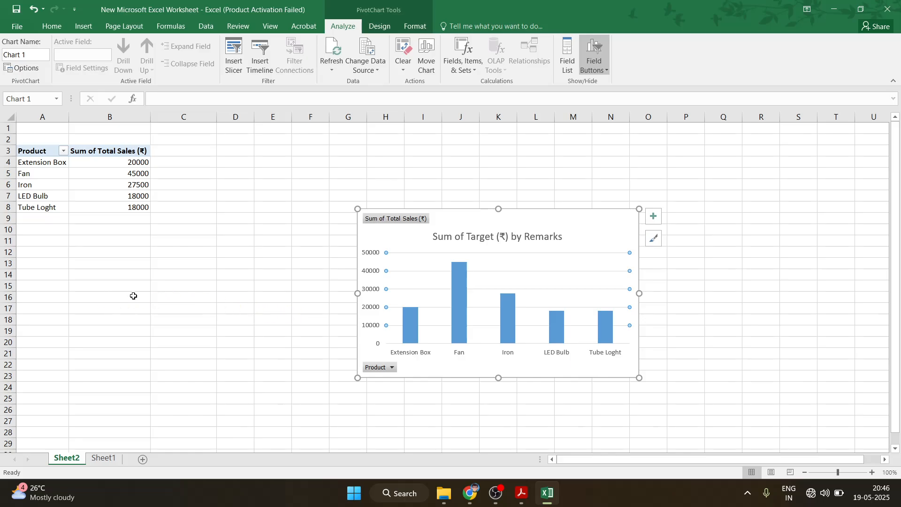
{"action": "left_click", "coordinate": [730, 341]}
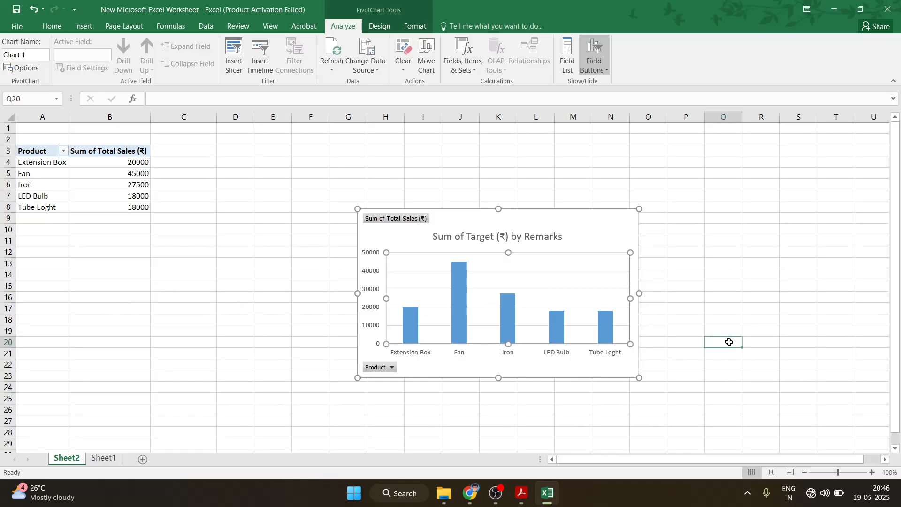
Shrink the pivot chart and reposition it near column A on Sheet2
{"action": "left_click", "coordinate": [477, 217]}
{"action": "left_click_drag", "start_coordinate": [478, 217], "coordinate": [181, 240]}
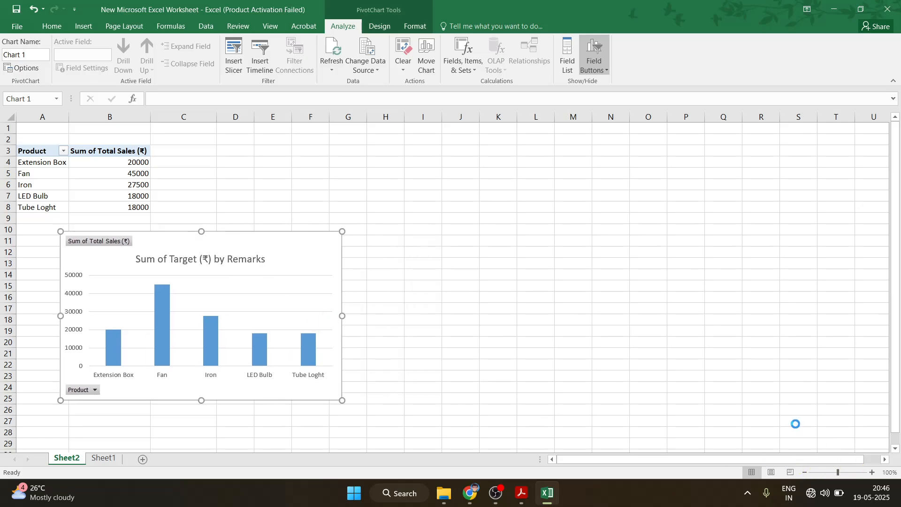
{"action": "scroll", "coordinate": [796, 422], "scroll_direction": "up", "scroll_amount": 3}
{"action": "scroll", "coordinate": [790, 422], "scroll_direction": "down", "scroll_amount": 3}
{"action": "scroll", "coordinate": [787, 424], "scroll_direction": "up", "scroll_amount": 1}
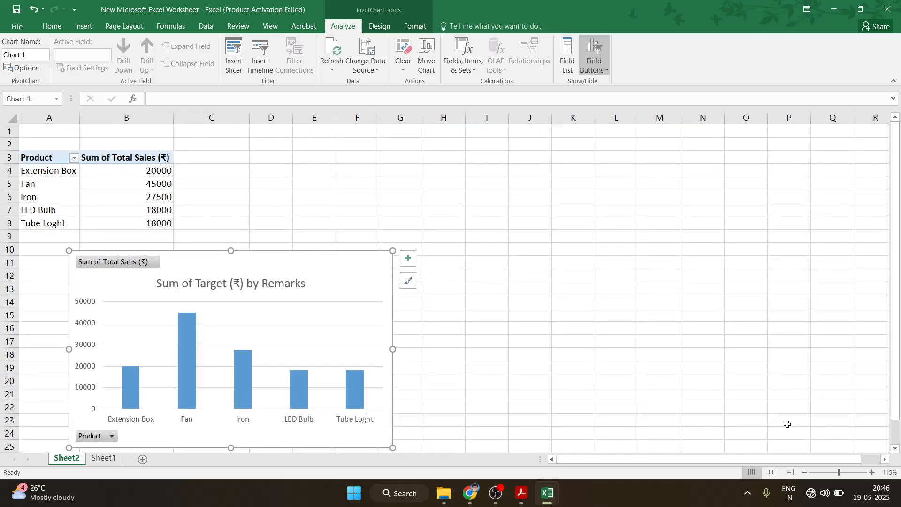
{"action": "scroll", "coordinate": [787, 424], "scroll_direction": "up", "scroll_amount": 1}
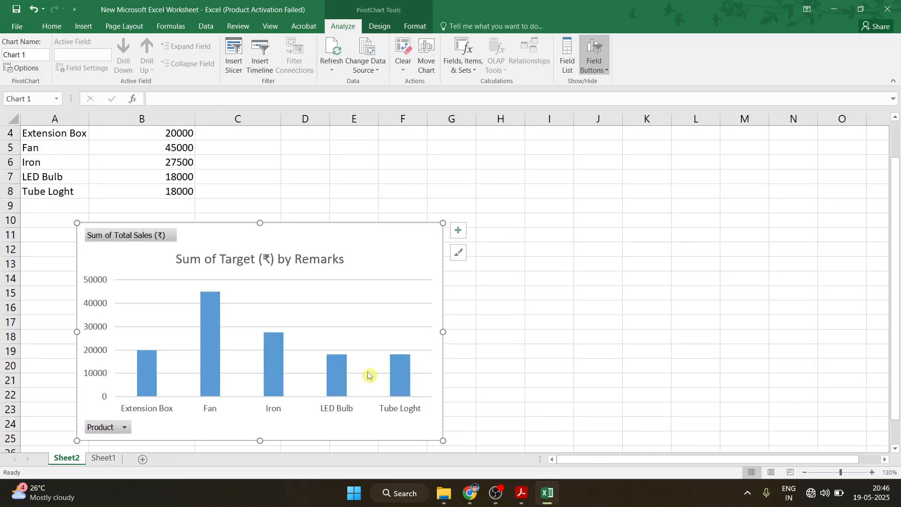
{"action": "scroll", "coordinate": [63, 223], "scroll_direction": "up", "scroll_amount": 1}
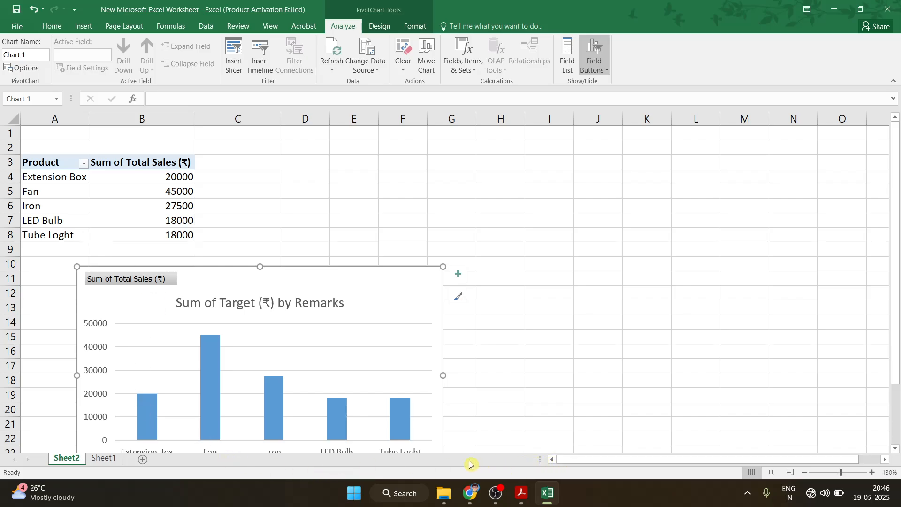
{"action": "left_click_drag", "start_coordinate": [77, 266], "coordinate": [201, 314]}
{"action": "left_click_drag", "start_coordinate": [265, 358], "coordinate": [84, 320]}
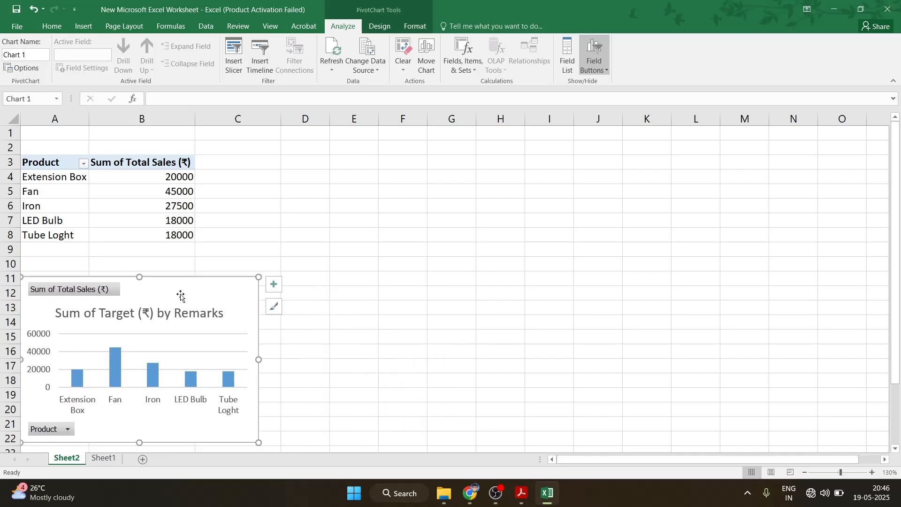
{"action": "scroll", "coordinate": [85, 222], "scroll_direction": "down", "scroll_amount": 10}
{"action": "scroll", "coordinate": [92, 227], "scroll_direction": "up", "scroll_amount": 10}
{"action": "left_click", "coordinate": [103, 457]}
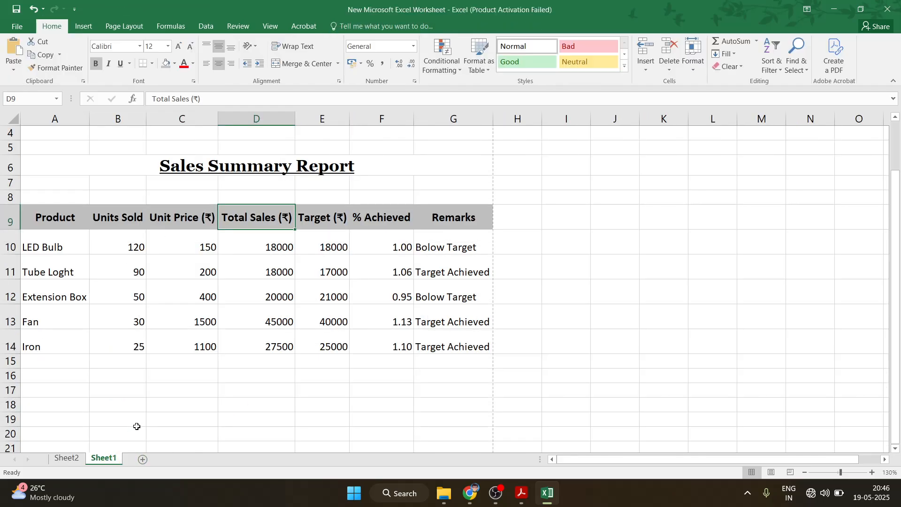
{"action": "left_click", "coordinate": [67, 457]}
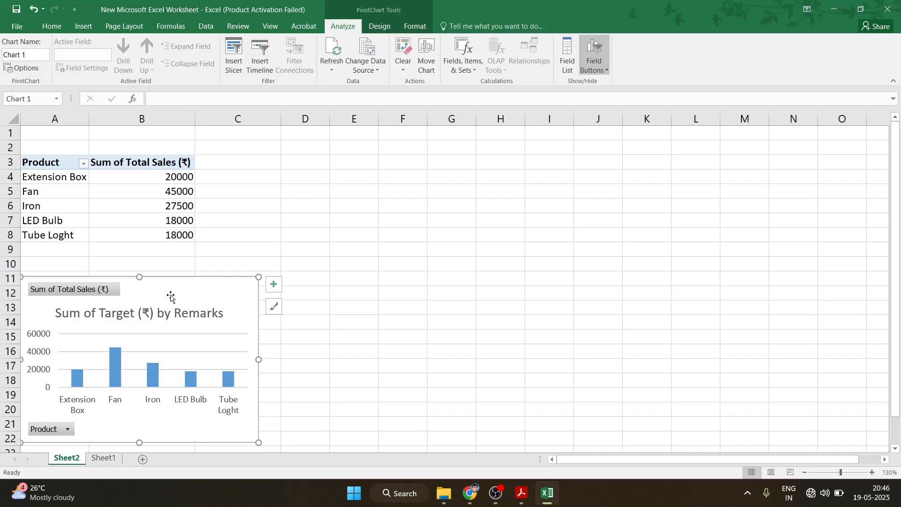
{"action": "left_click_drag", "start_coordinate": [171, 296], "coordinate": [285, 290]}
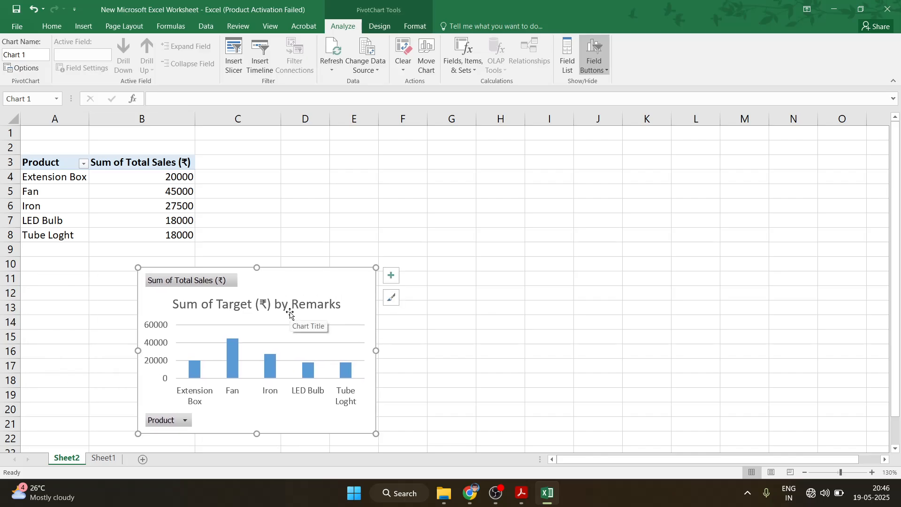
Cut the chart from Sheet2 and paste it on Sheet1 beneath the sales table
{"action": "key", "text": "Delete"}
{"action": "left_click", "coordinate": [104, 457]}
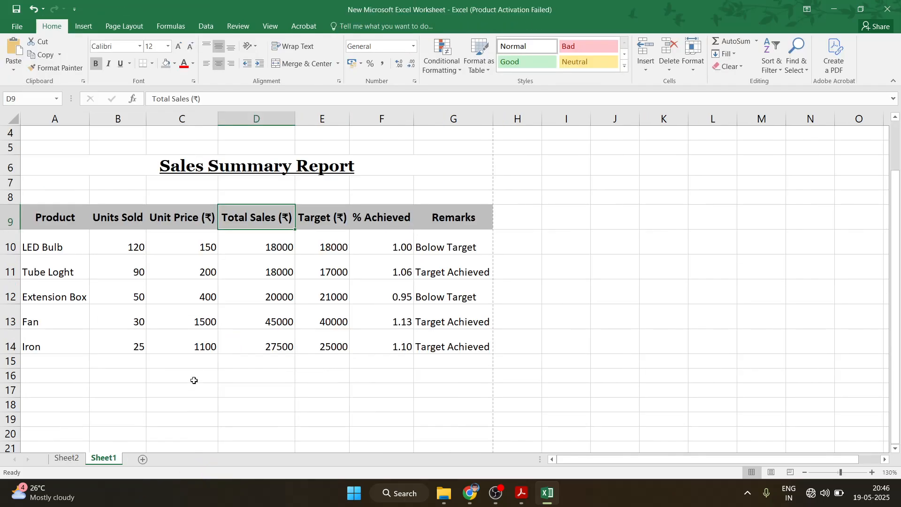
{"action": "key", "text": "ctrl+v"}
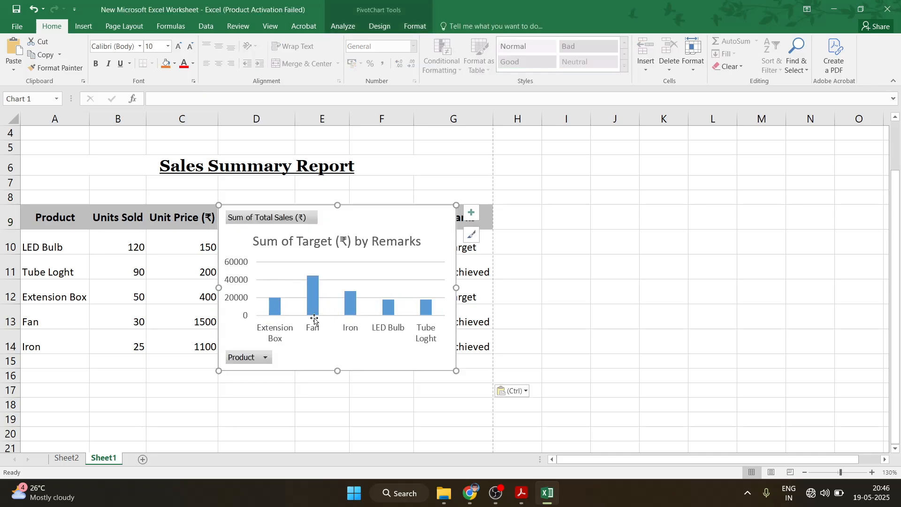
{"action": "scroll", "coordinate": [297, 210], "scroll_direction": "down", "scroll_amount": 3}
{"action": "left_click_drag", "start_coordinate": [297, 209], "coordinate": [185, 382]}
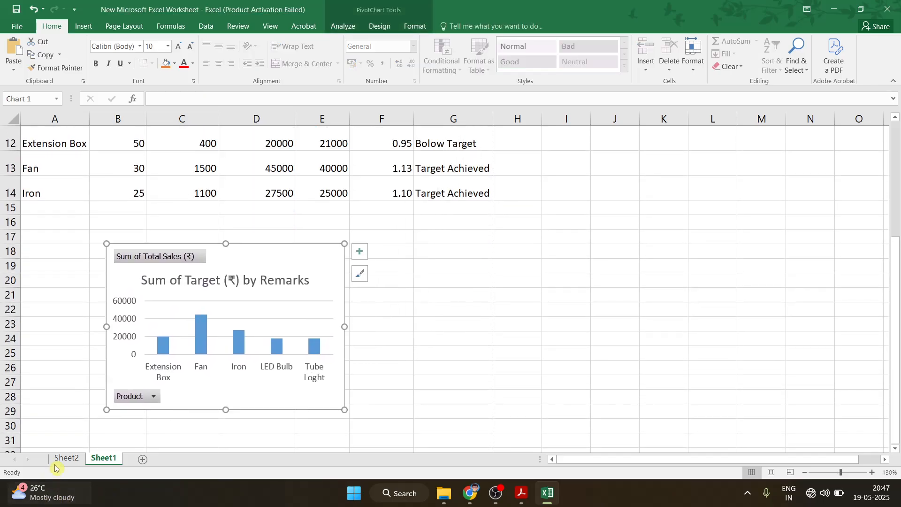
{"action": "left_click", "coordinate": [66, 457]}
{"action": "right_click", "coordinate": [67, 457]}
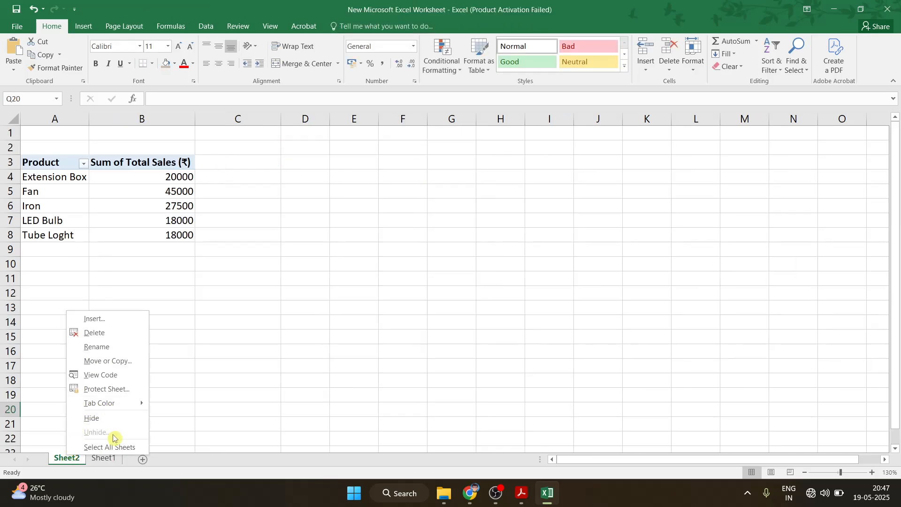
Delete Sheet2, then resize the product sales chart and move it just below the report table
{"action": "left_click", "coordinate": [113, 332]}
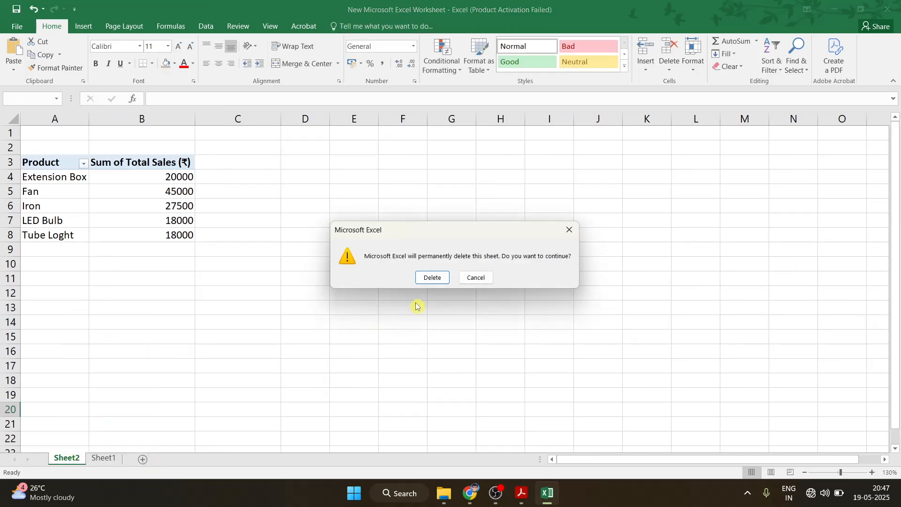
{"action": "left_click", "coordinate": [430, 278]}
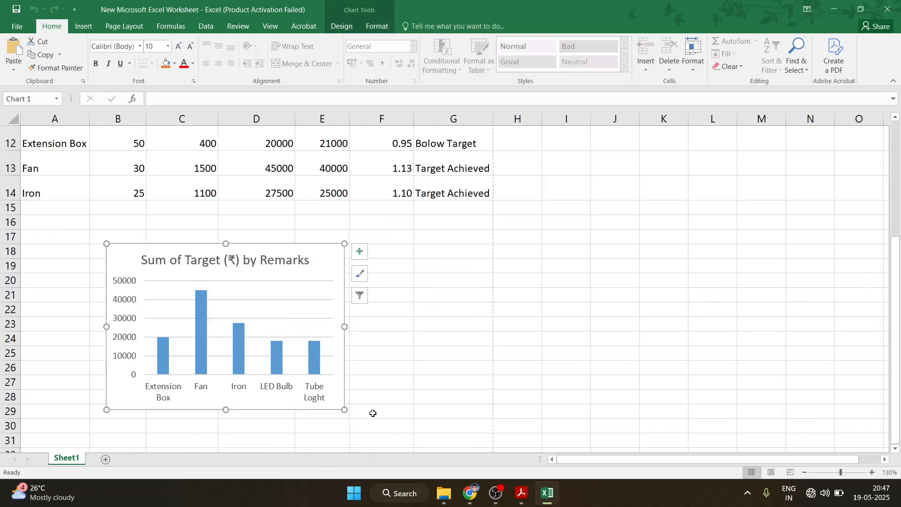
{"action": "left_click_drag", "start_coordinate": [344, 410], "coordinate": [440, 418]}
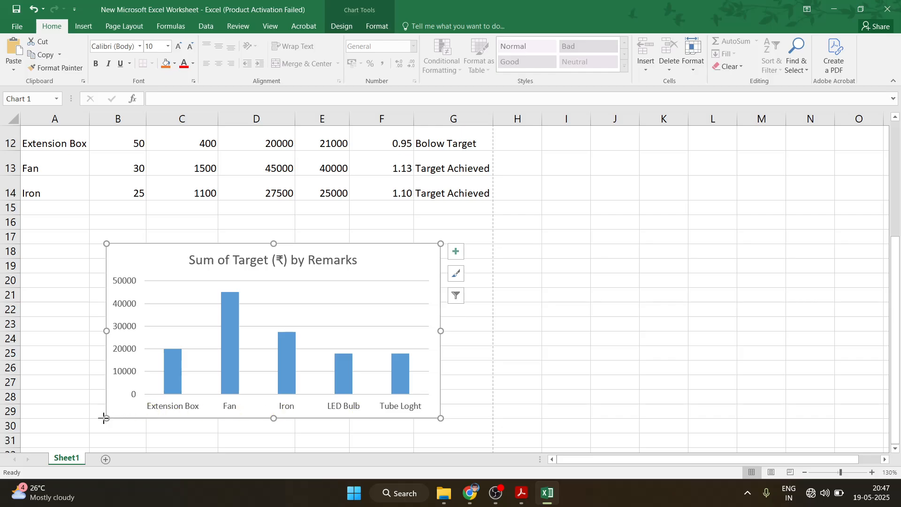
{"action": "left_click_drag", "start_coordinate": [104, 418], "coordinate": [136, 404]}
{"action": "left_click_drag", "start_coordinate": [257, 404], "coordinate": [229, 410]}
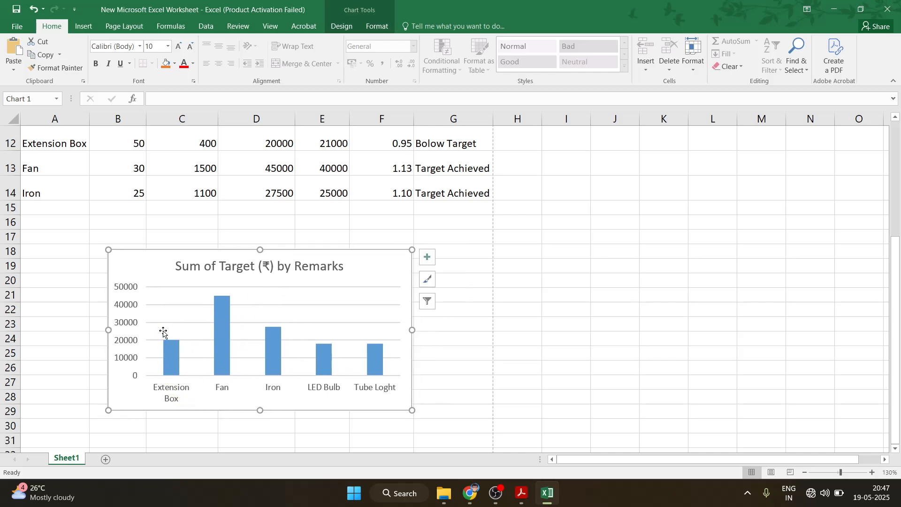
{"action": "scroll", "coordinate": [366, 333], "scroll_direction": "up", "scroll_amount": 4}
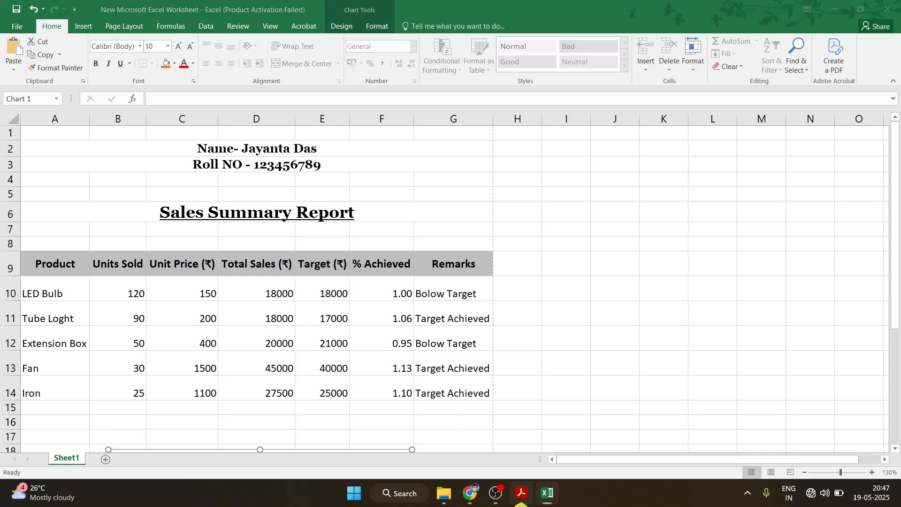
{"action": "left_click", "coordinate": [521, 498]}
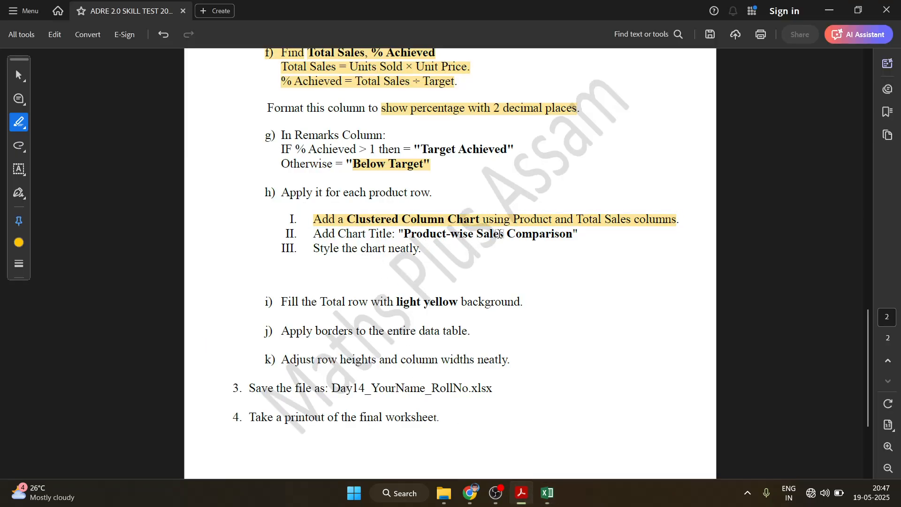
{"action": "left_click", "coordinate": [529, 222]}
{"action": "left_click", "coordinate": [652, 231]}
{"action": "left_click", "coordinate": [548, 495]}
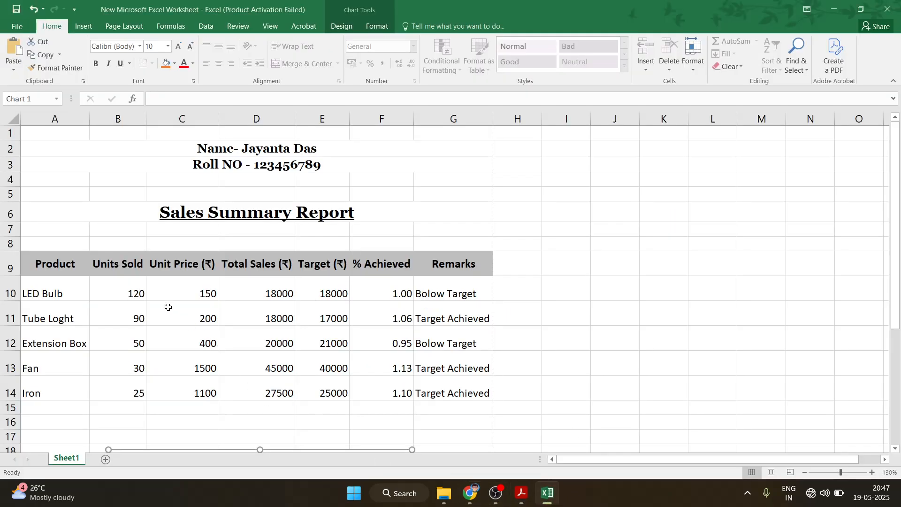
{"action": "left_click_drag", "start_coordinate": [897, 244], "coordinate": [898, 361]}
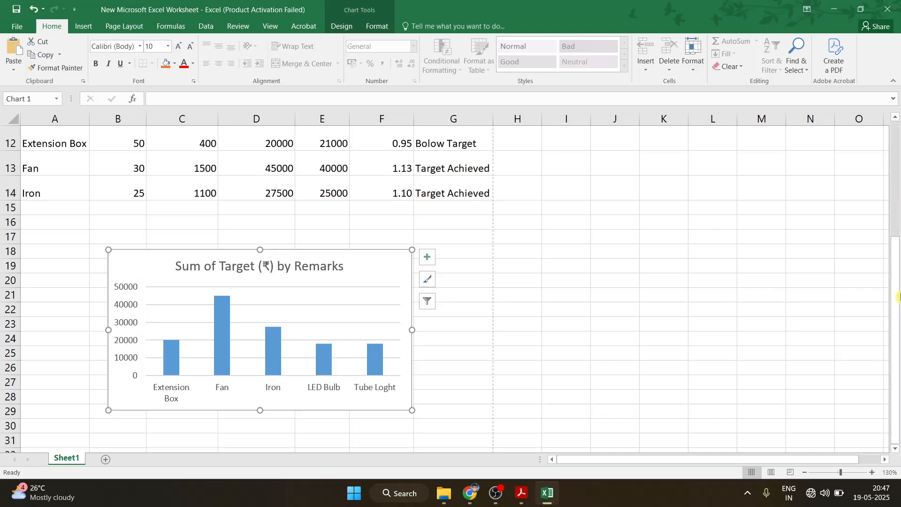
{"action": "mouse_move", "coordinate": [897, 304]}
{"action": "left_mouse_down"}
{"action": "mouse_move", "coordinate": [897, 324]}
{"action": "mouse_move", "coordinate": [897, 292]}
{"action": "mouse_move", "coordinate": [896, 305]}
{"action": "left_mouse_up"}
Look through the chart filter's series, category and naming options without changing anything
{"action": "left_click", "coordinate": [427, 301]}
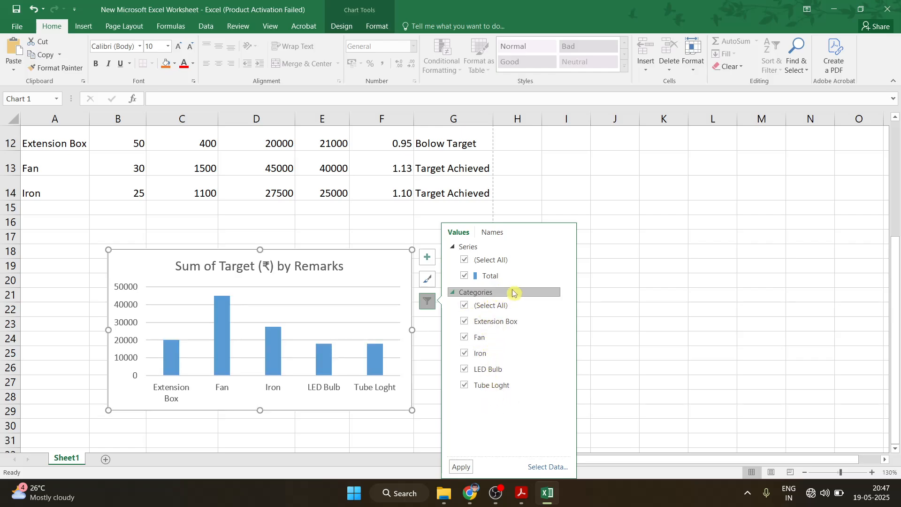
{"action": "left_click", "coordinate": [498, 238]}
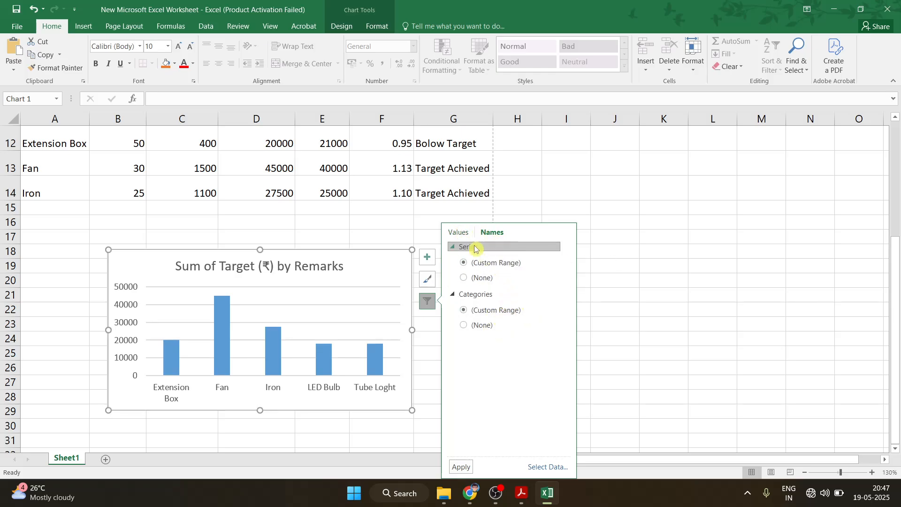
{"action": "left_click", "coordinate": [463, 233]}
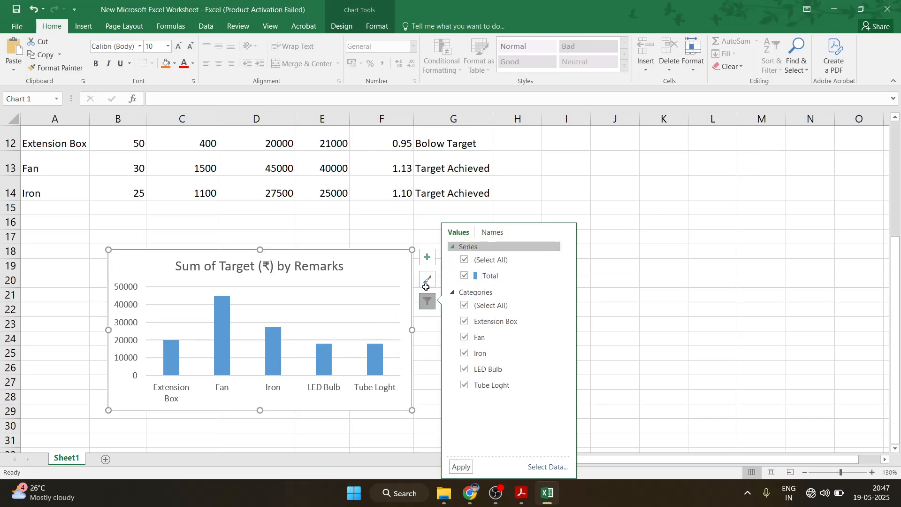
Open Change Chart Type from Chart Tools Design and cancel it, leaving the column chart unchanged
{"action": "left_click", "coordinate": [383, 27]}
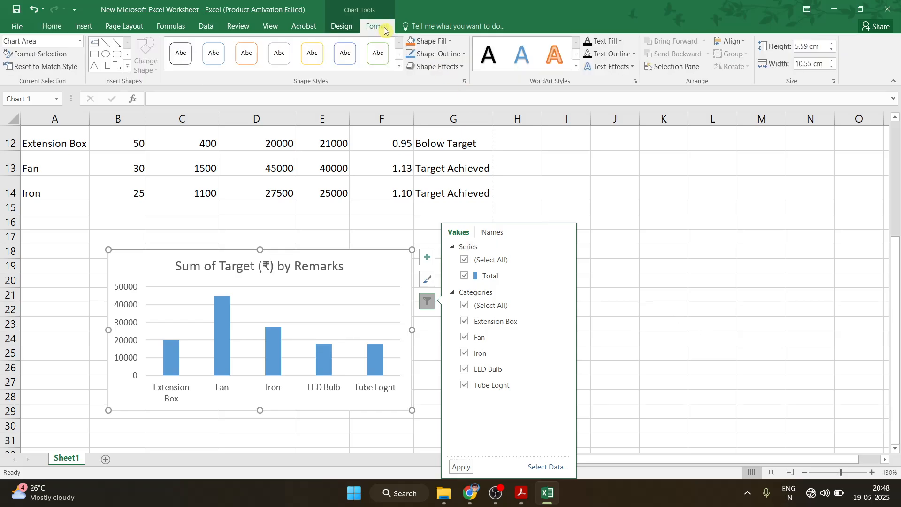
{"action": "left_click", "coordinate": [341, 26]}
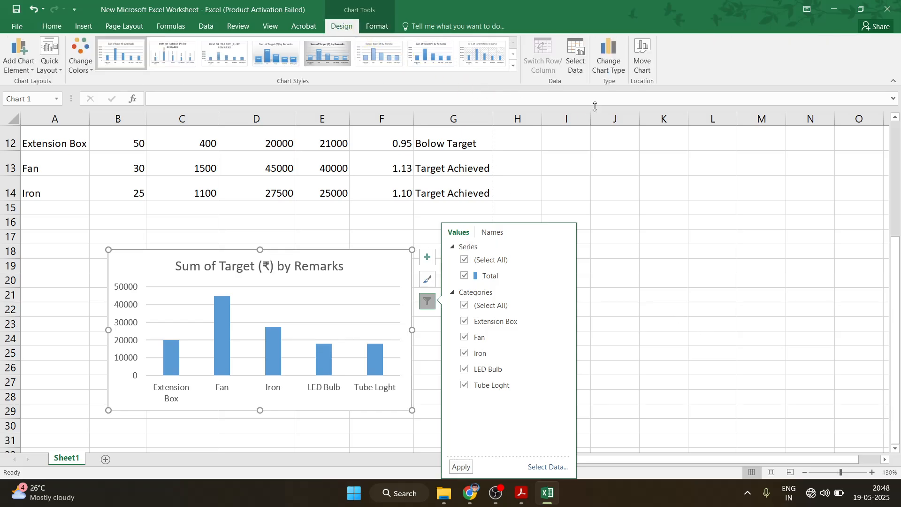
{"action": "left_click", "coordinate": [605, 72]}
{"action": "left_click", "coordinate": [614, 70]}
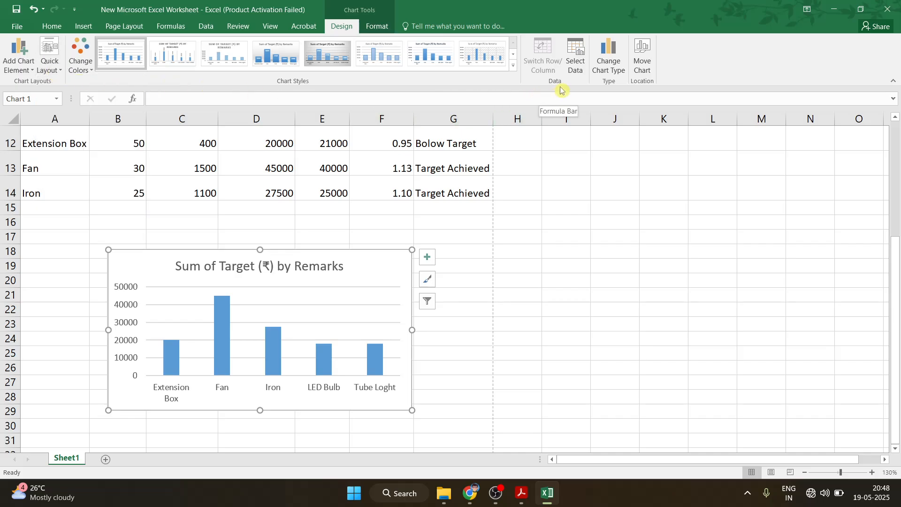
Inspect the chart title and chart area size settings in the Format pane, then close it
{"action": "double_click", "coordinate": [299, 270]}
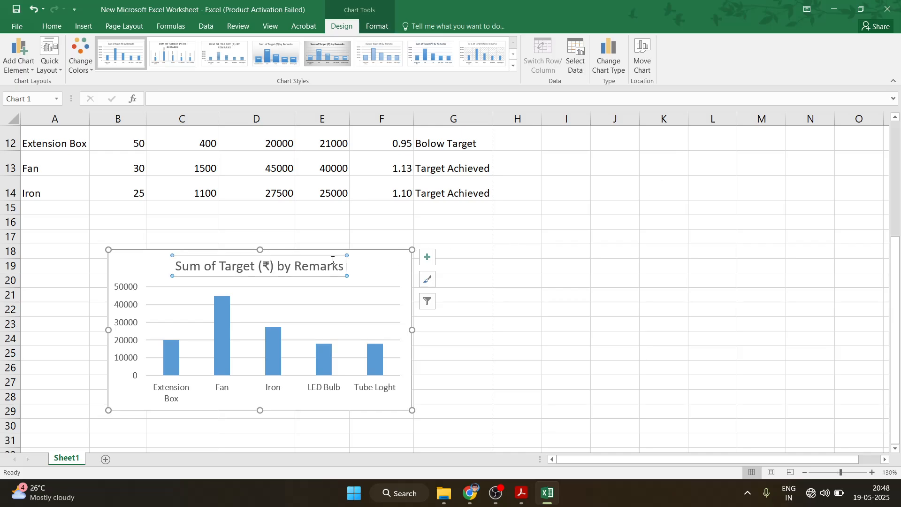
{"action": "left_click", "coordinate": [374, 263]}
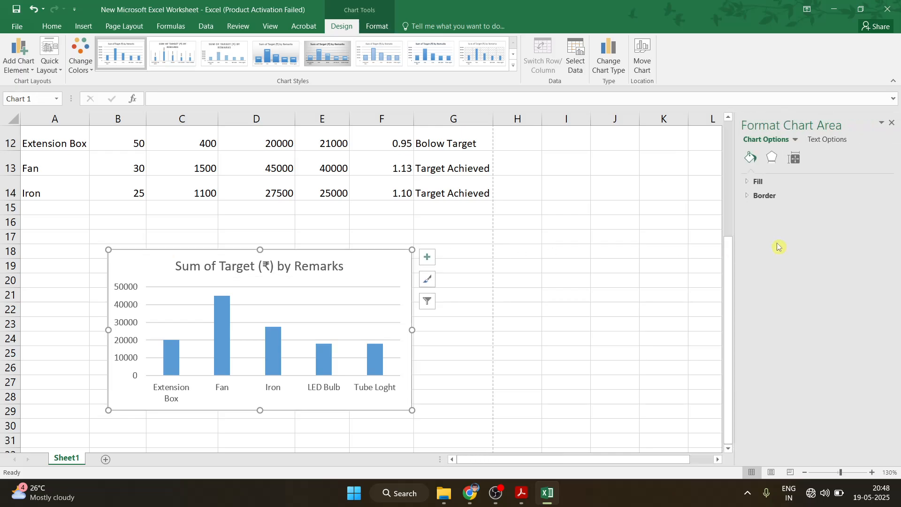
{"action": "left_click", "coordinate": [794, 158]}
{"action": "left_click", "coordinate": [889, 124]}
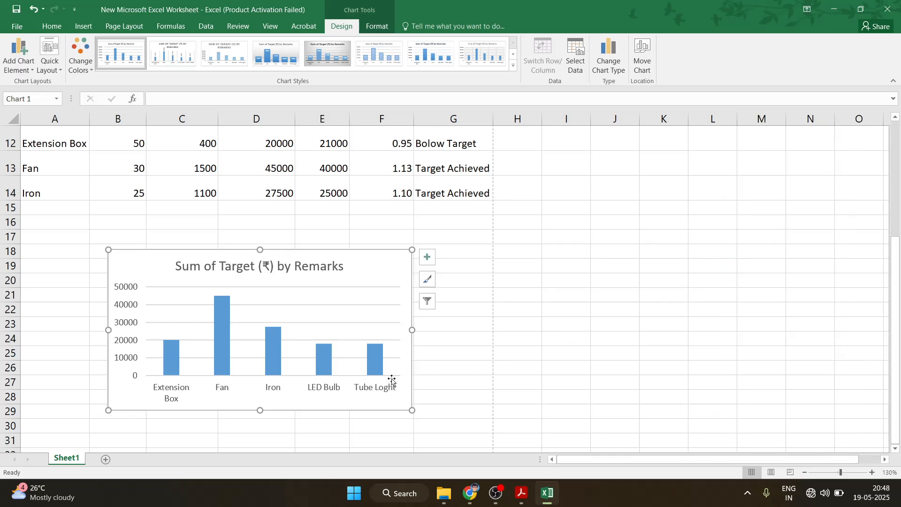
Review the sales table and return to the instructions PDF at the chart title step
{"action": "scroll", "coordinate": [173, 347], "scroll_direction": "up", "scroll_amount": 4}
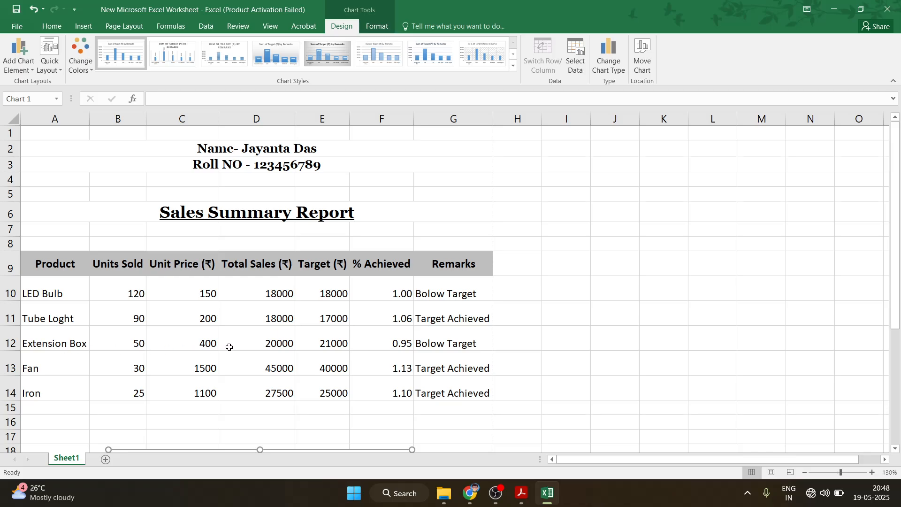
{"action": "left_click", "coordinate": [262, 345]}
{"action": "scroll", "coordinate": [273, 351], "scroll_direction": "down", "scroll_amount": 6}
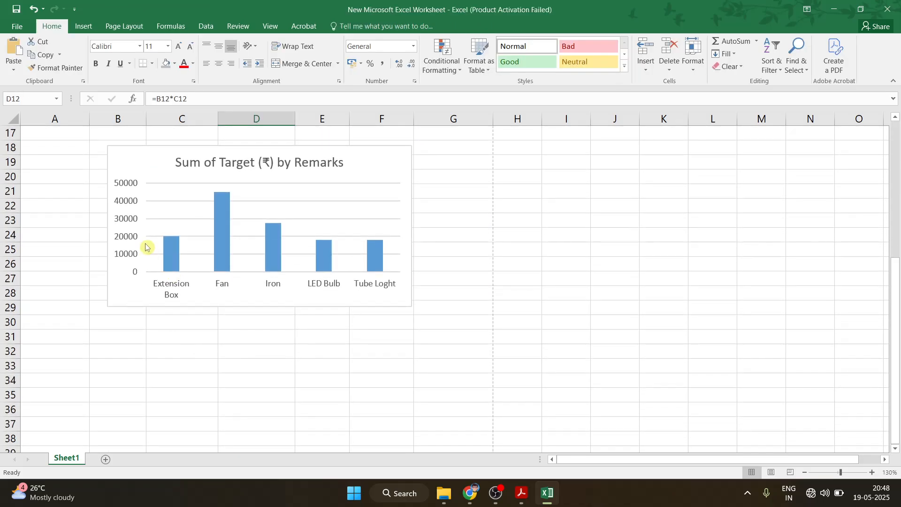
{"action": "left_click", "coordinate": [897, 251]}
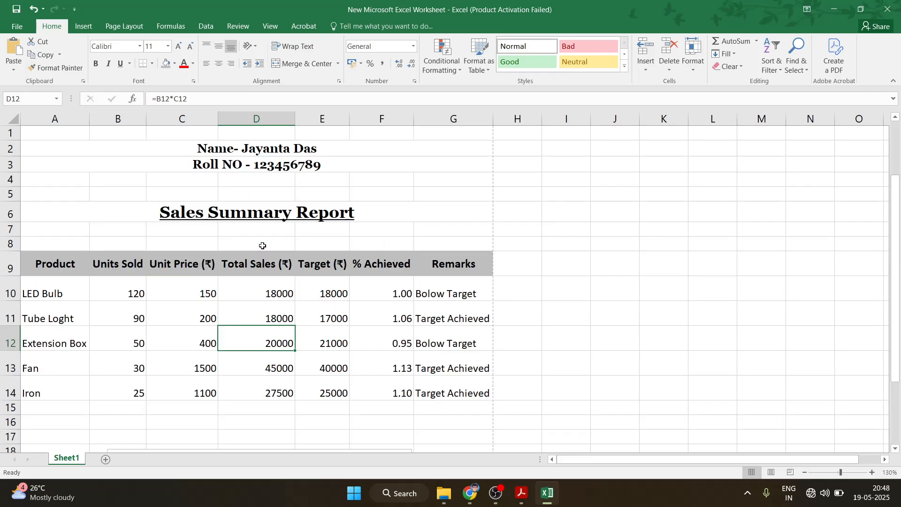
{"action": "left_click_drag", "start_coordinate": [897, 256], "coordinate": [897, 301]}
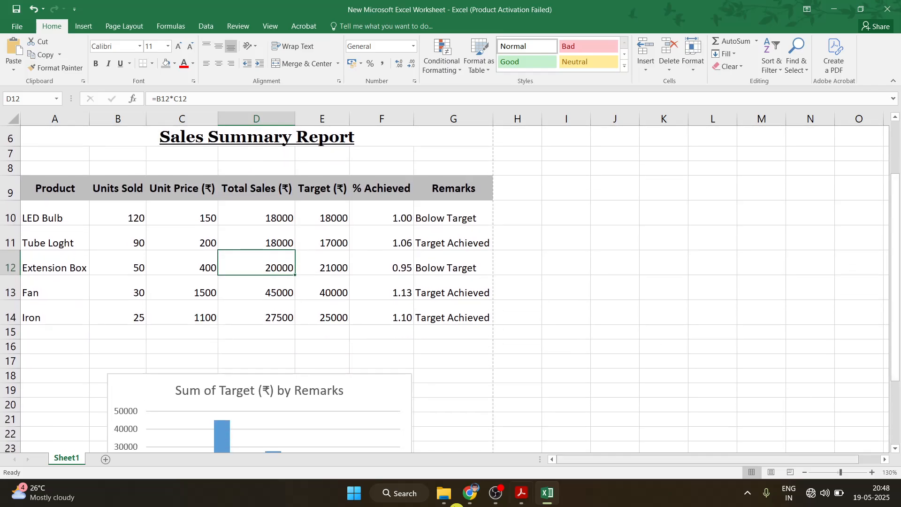
{"action": "left_click", "coordinate": [522, 493]}
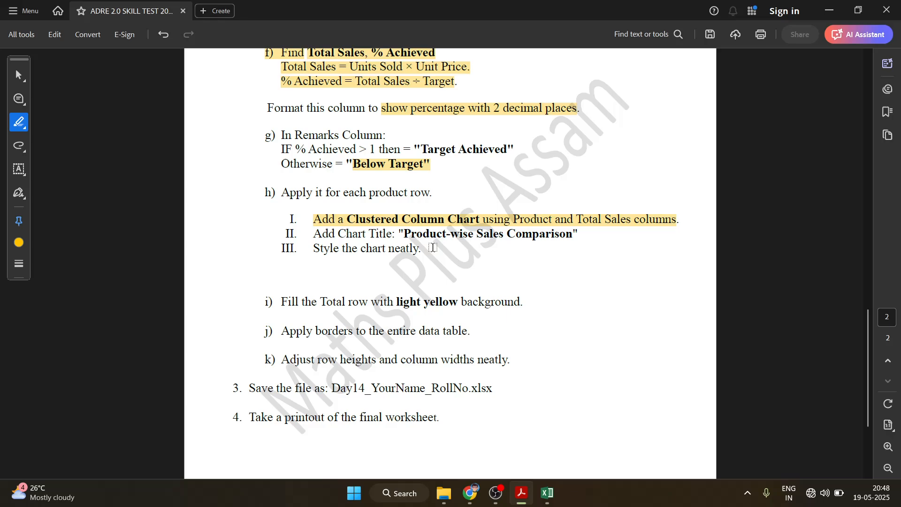
Erase the old 'Sum of Target (₹) by Remarks' chart title text
{"action": "left_click", "coordinate": [547, 492]}
{"action": "left_click", "coordinate": [203, 394]}
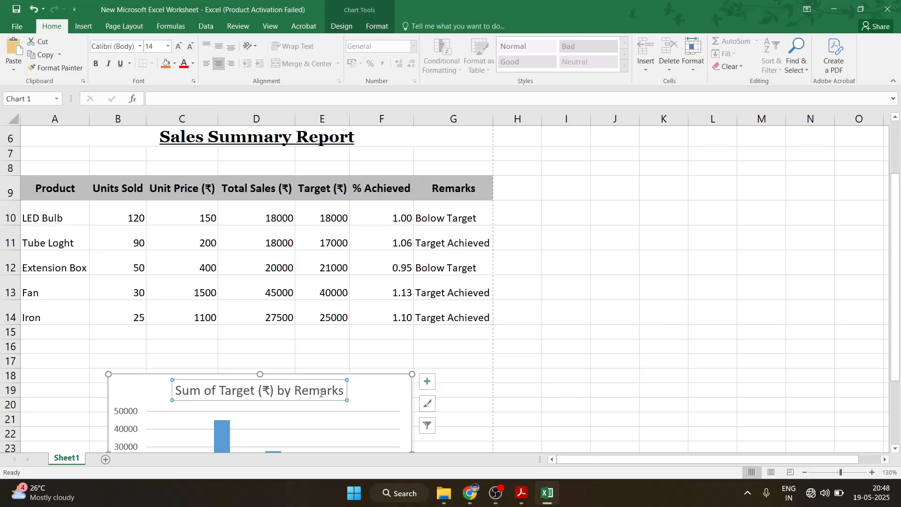
{"action": "left_click_drag", "start_coordinate": [344, 390], "coordinate": [174, 390]}
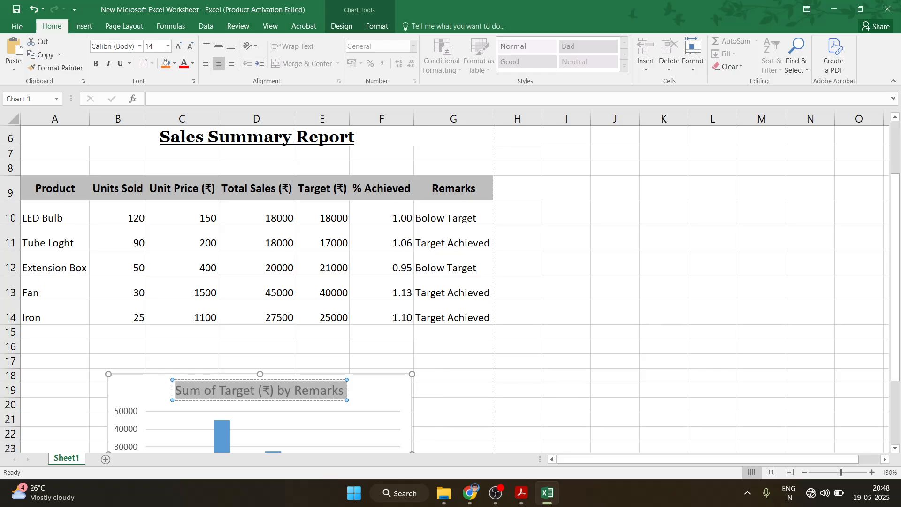
{"action": "key", "text": "Delete"}
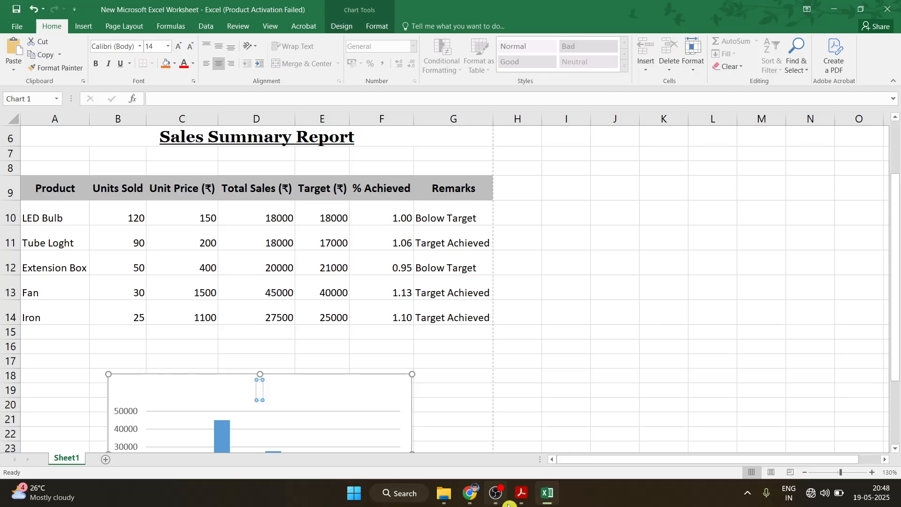
Copy 'Product-wise Sales Comparison' from the PDF and paste it in as the chart title
{"action": "left_click", "coordinate": [521, 493]}
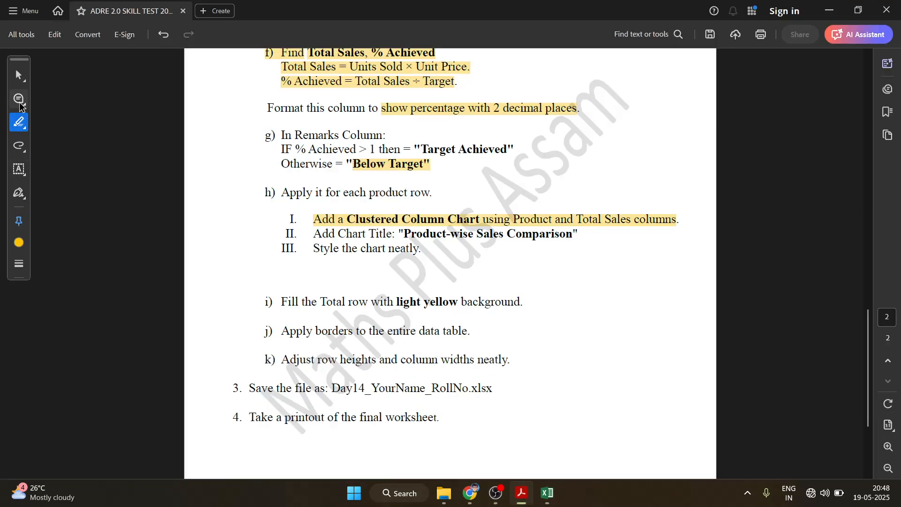
{"action": "left_click", "coordinate": [16, 76]}
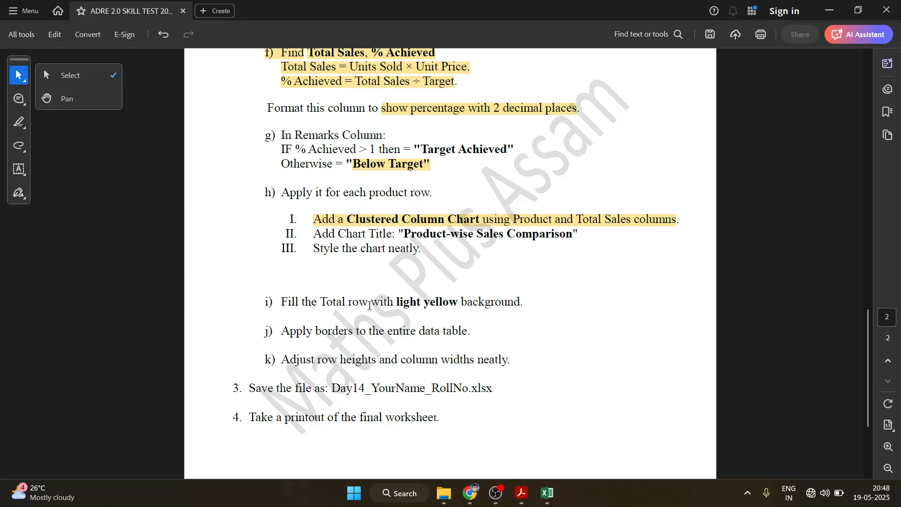
{"action": "left_click", "coordinate": [348, 290]}
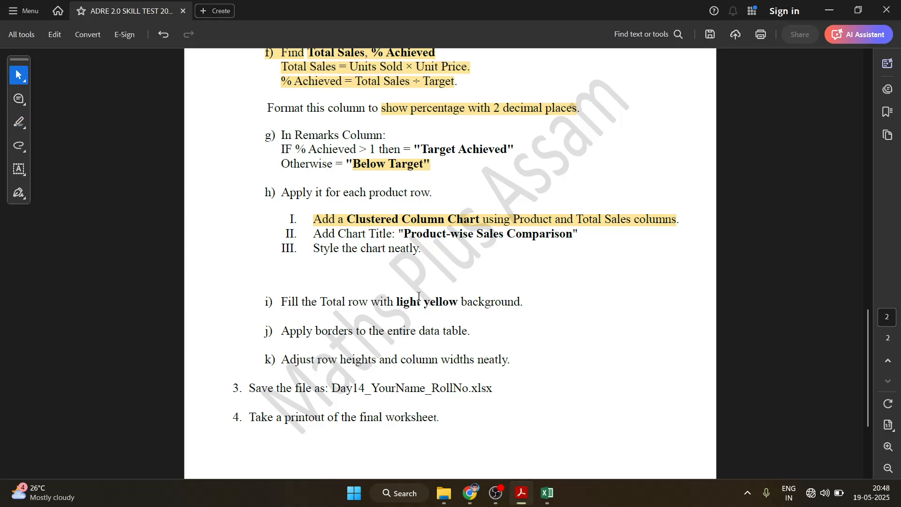
{"action": "left_click_drag", "start_coordinate": [403, 230], "coordinate": [572, 234]}
{"action": "key", "text": "ctrl+c"}
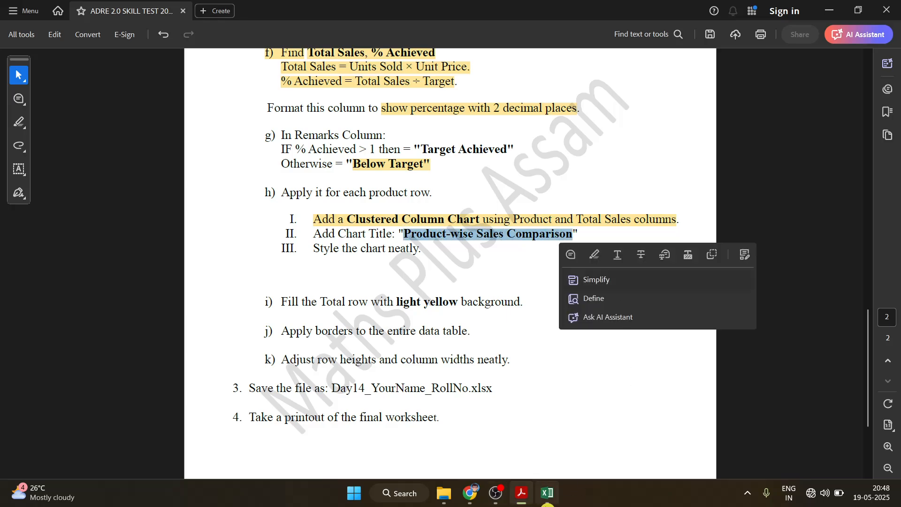
{"action": "left_click", "coordinate": [547, 493]}
{"action": "key", "text": "ctrl+v"}
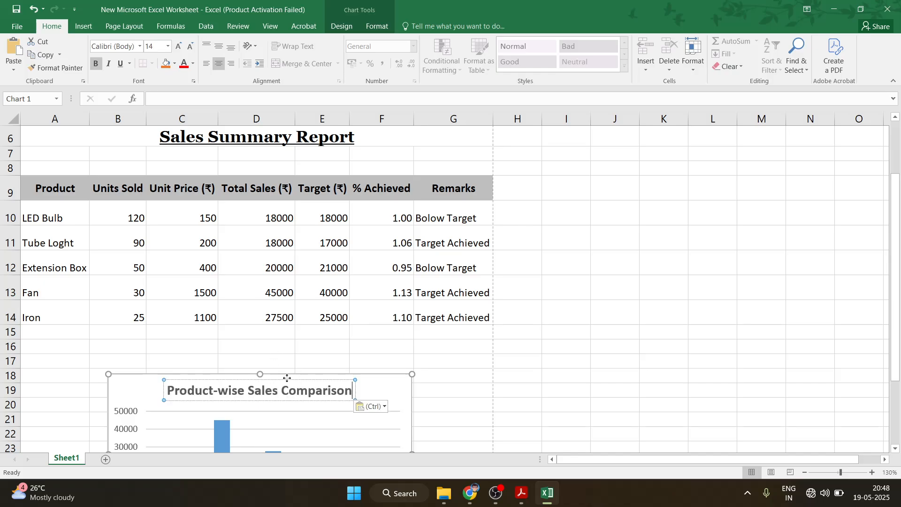
{"action": "left_click", "coordinate": [473, 388]}
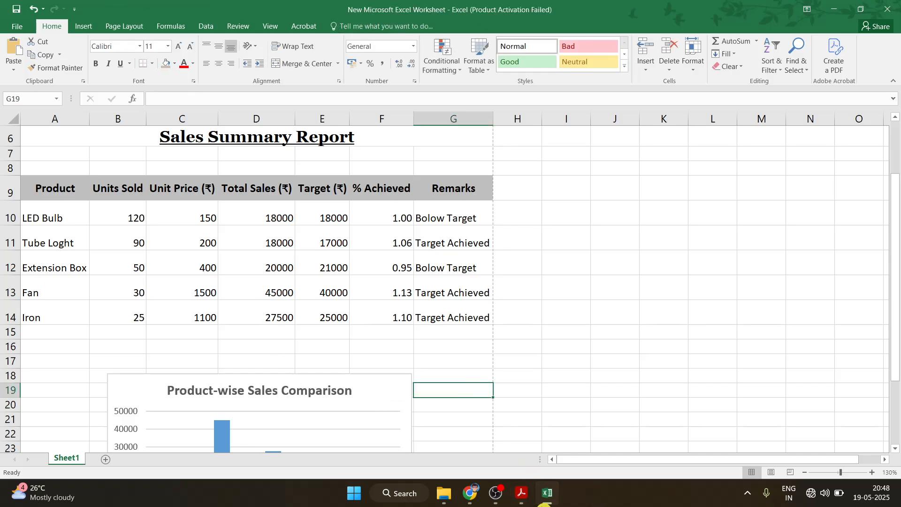
Select the chart-styling instruction in the PDF, then return to the Excel worksheet
{"action": "left_click", "coordinate": [545, 504]}
{"action": "left_click", "coordinate": [503, 359]}
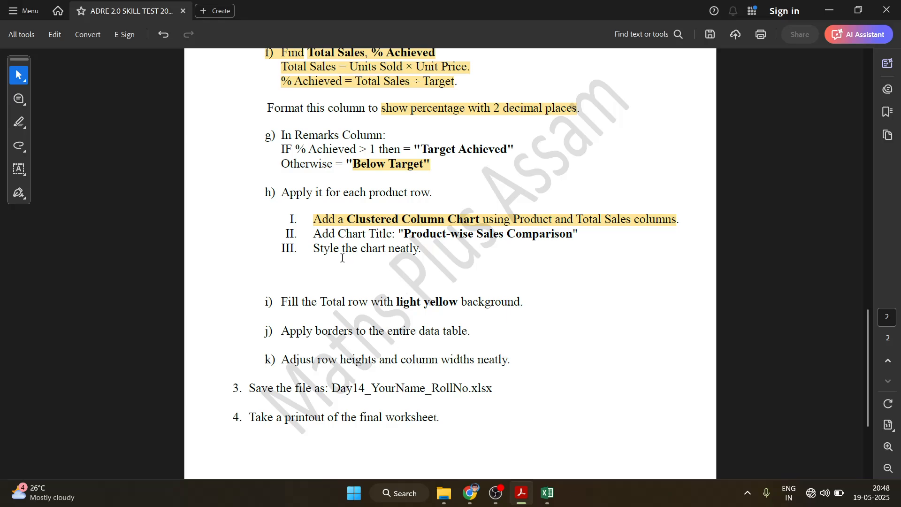
{"action": "left_click_drag", "start_coordinate": [315, 249], "coordinate": [426, 248]}
{"action": "left_click", "coordinate": [547, 503]}
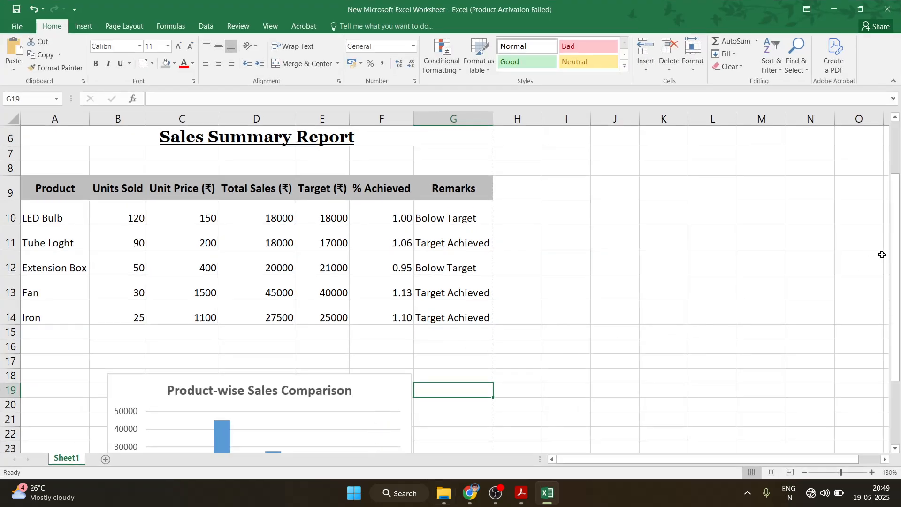
{"action": "scroll", "coordinate": [868, 259], "scroll_direction": "down", "scroll_amount": 2}
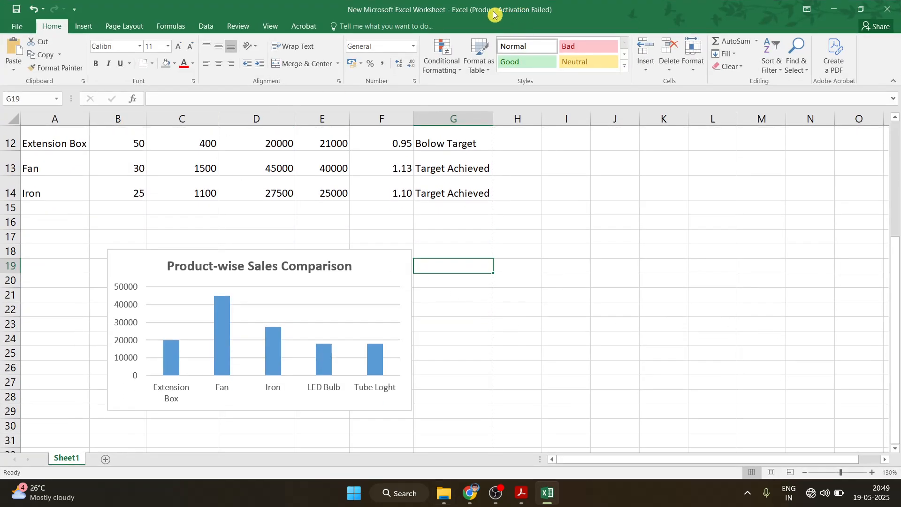
Apply the orange colour palette to the chart with Chart Tools Design Change Colors
{"action": "left_click", "coordinate": [286, 325]}
{"action": "left_click", "coordinate": [342, 259]}
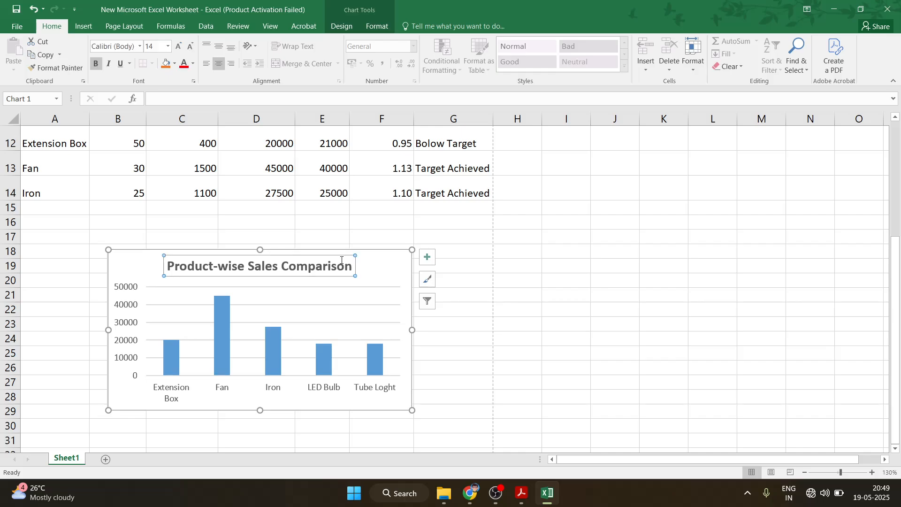
{"action": "left_click", "coordinate": [387, 266]}
{"action": "left_click", "coordinate": [341, 26]}
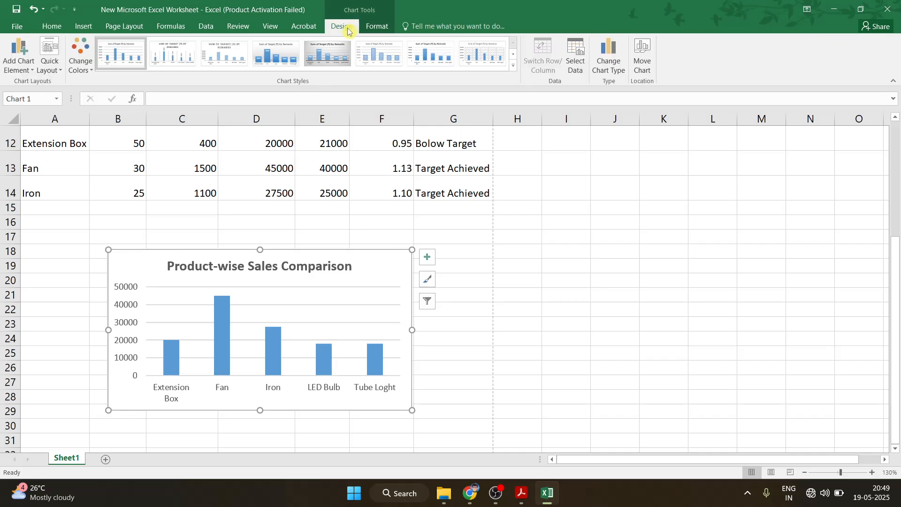
{"action": "left_click", "coordinate": [86, 69]}
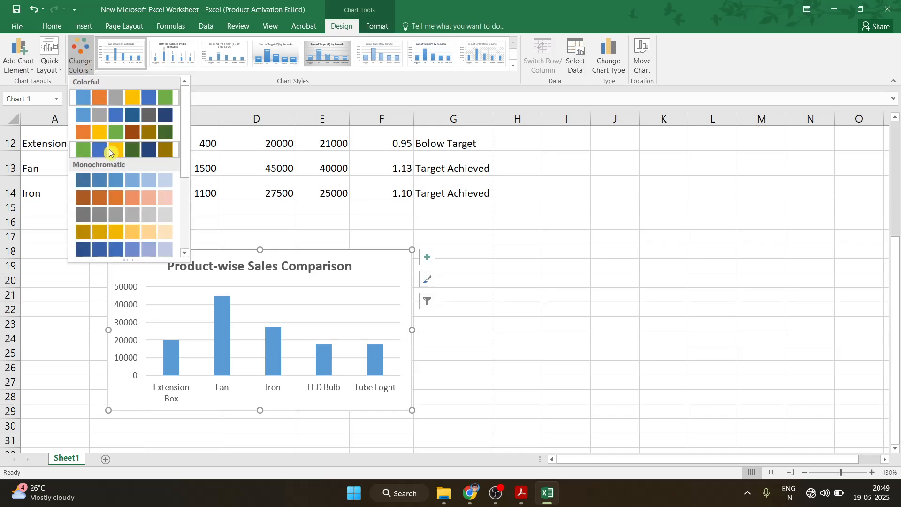
{"action": "left_click", "coordinate": [83, 133]}
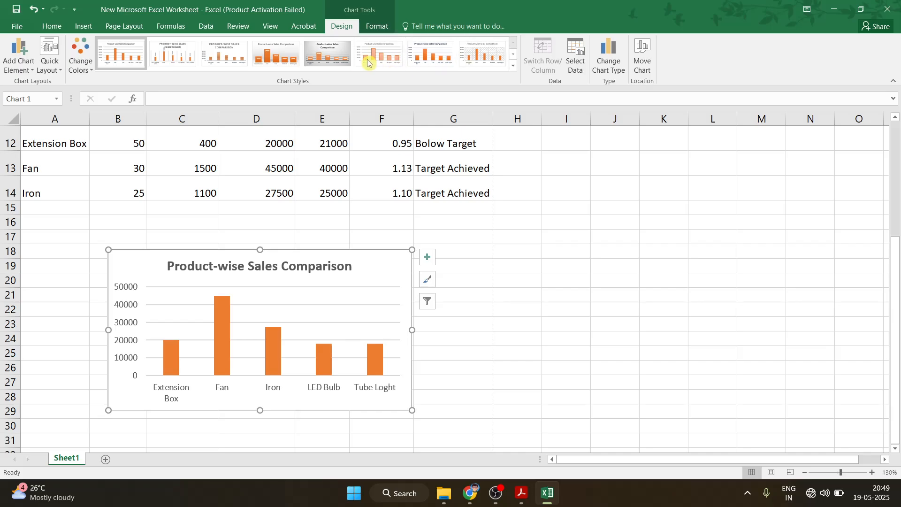
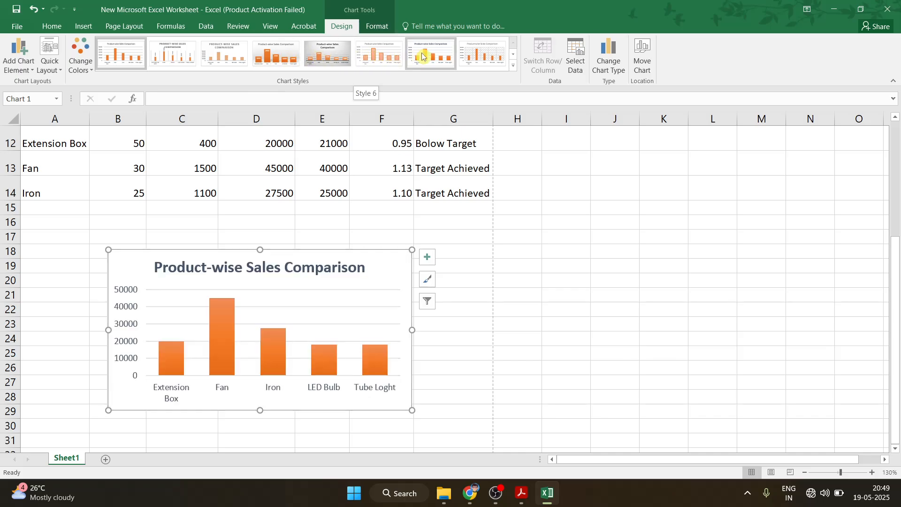
Apply Chart Style 8 to the sales chart for a hatched plot area and thin orange bars
{"action": "left_click", "coordinate": [480, 60]}
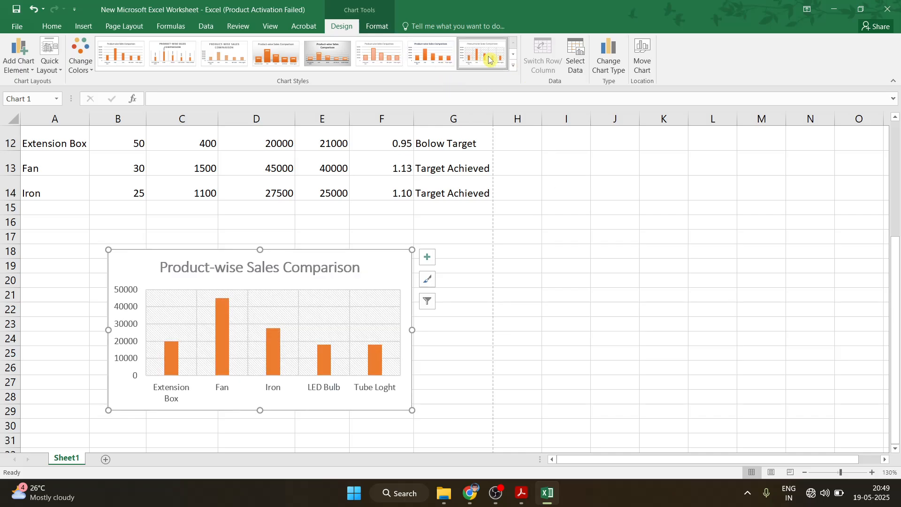
{"action": "left_click", "coordinate": [657, 262]}
{"action": "left_click", "coordinate": [521, 492]}
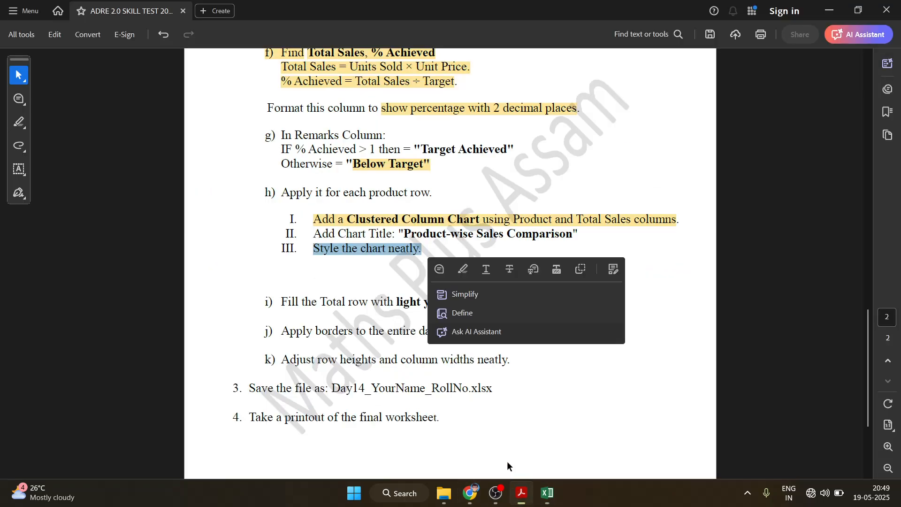
{"action": "left_click", "coordinate": [610, 422]}
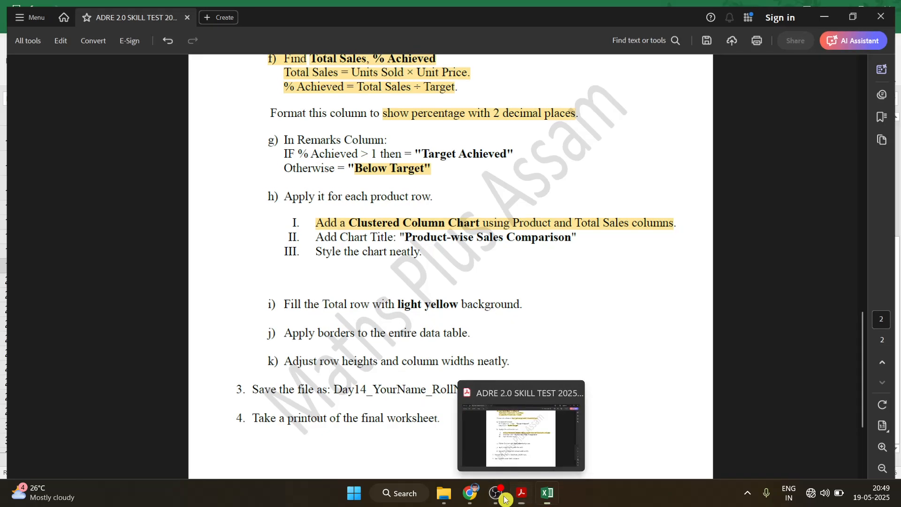
{"action": "left_click", "coordinate": [547, 493]}
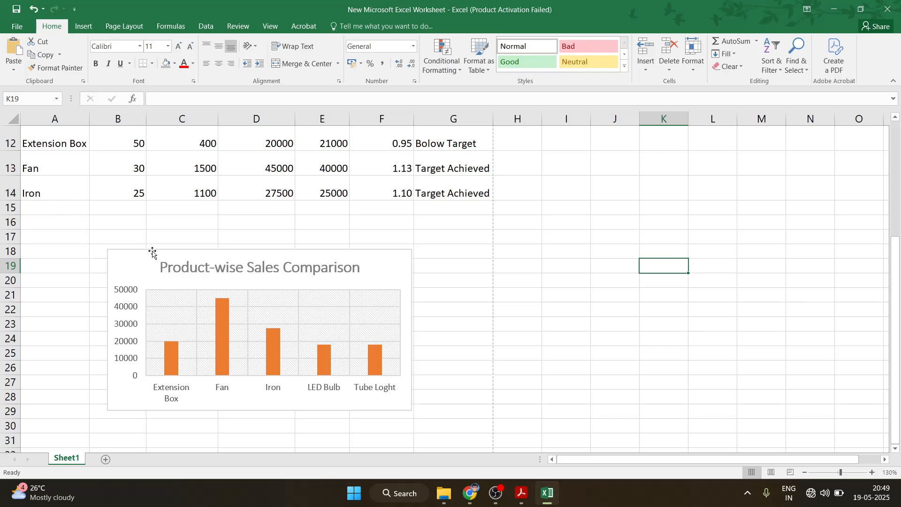
{"action": "left_click", "coordinate": [46, 212]}
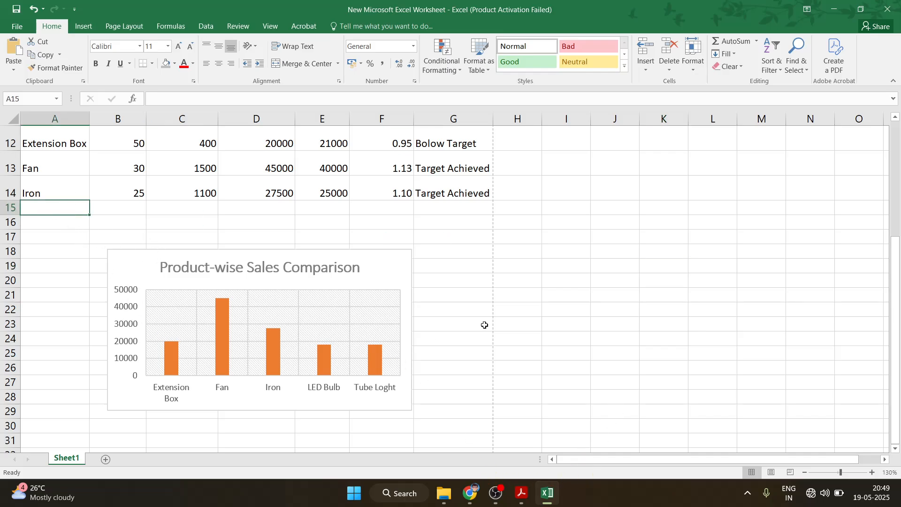
{"action": "left_click", "coordinate": [521, 493]}
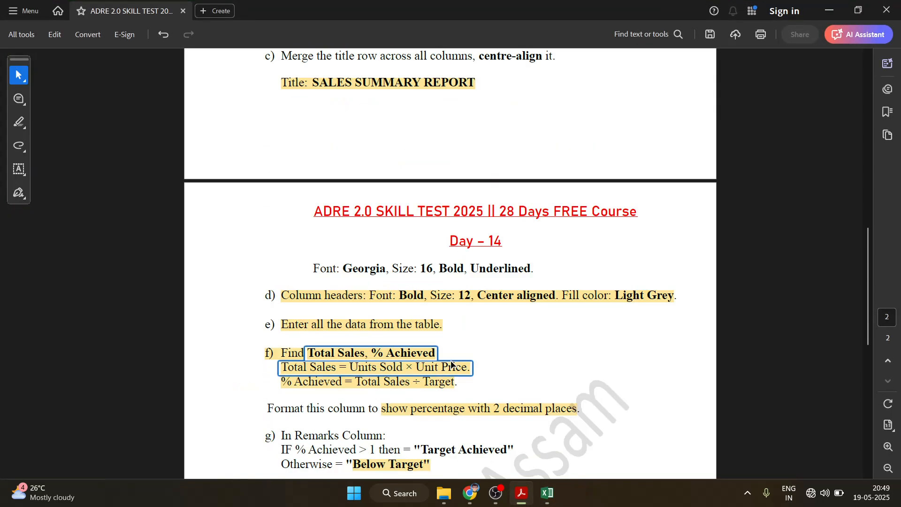
{"action": "scroll", "coordinate": [436, 352], "scroll_direction": "up", "scroll_amount": 5}
{"action": "scroll", "coordinate": [437, 352], "scroll_direction": "up", "scroll_amount": 8}
{"action": "scroll", "coordinate": [429, 375], "scroll_direction": "down", "scroll_amount": 3}
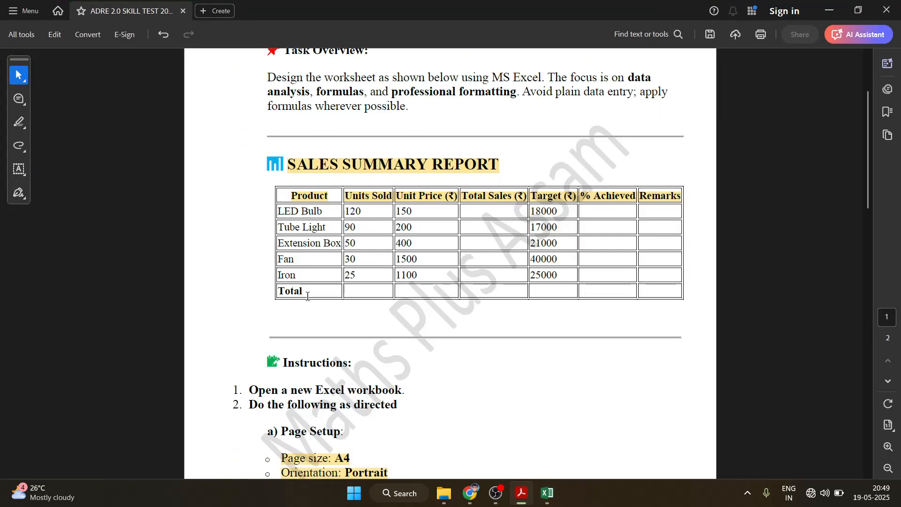
{"action": "scroll", "coordinate": [307, 296], "scroll_direction": "down", "scroll_amount": 15}
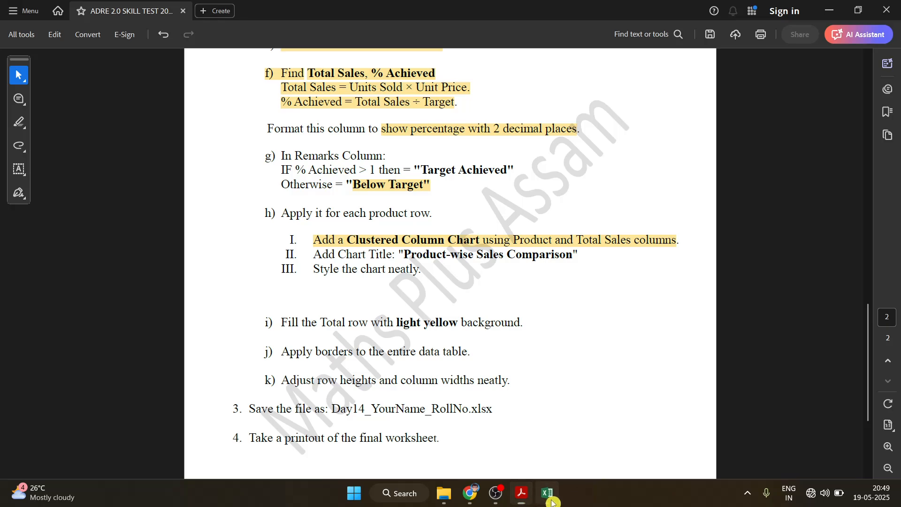
{"action": "left_click", "coordinate": [548, 492]}
Enter the label 'Total' in cell A15
{"action": "type", "text": "To"}
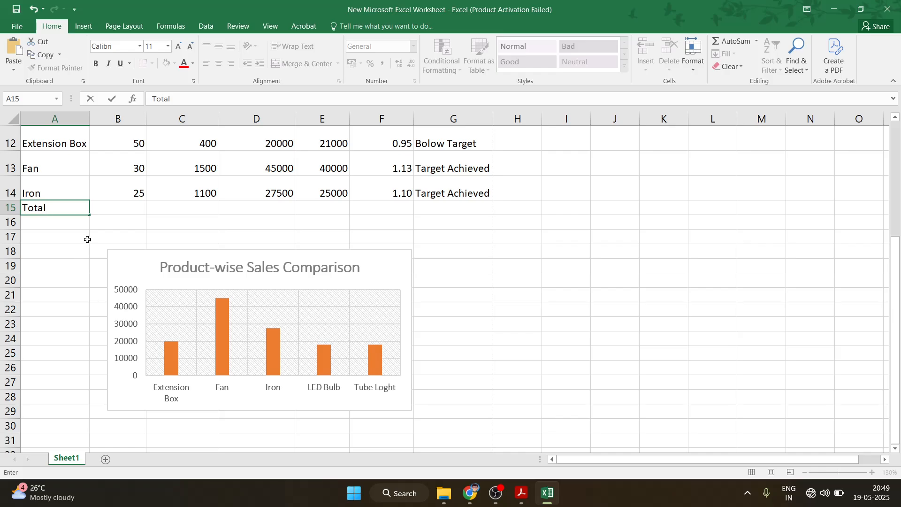
{"action": "type", "text": "tal"}
{"action": "left_click", "coordinate": [116, 212]}
{"action": "left_click_drag", "start_coordinate": [898, 271], "coordinate": [893, 222]}
{"action": "left_click", "coordinate": [527, 501]}
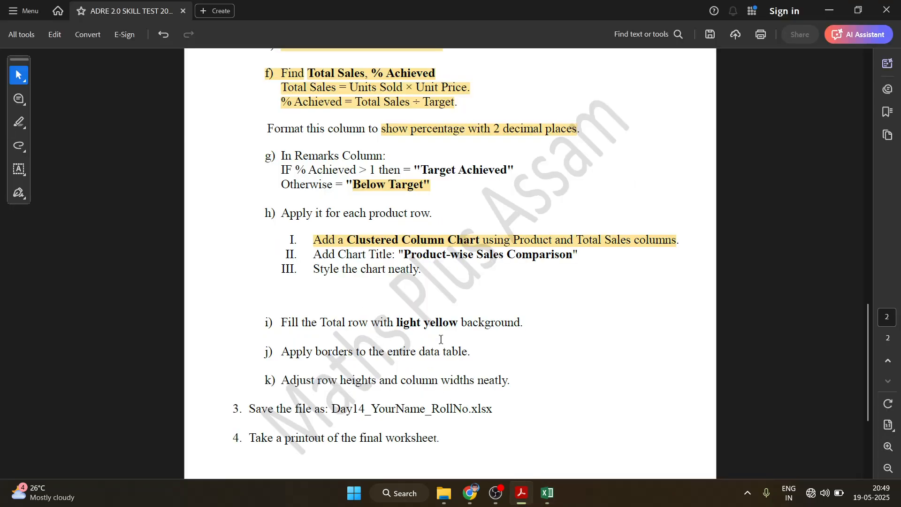
{"action": "left_click", "coordinate": [547, 493]}
Make row 15 taller and give A15:G15 a yellow fill with the Neutral cell style
{"action": "left_click_drag", "start_coordinate": [40, 308], "coordinate": [466, 315]}
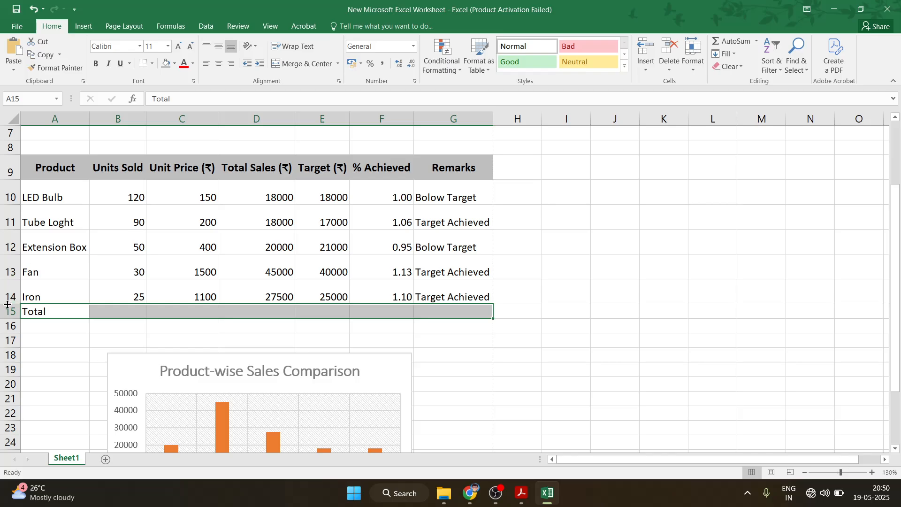
{"action": "left_click_drag", "start_coordinate": [8, 319], "coordinate": [9, 328]}
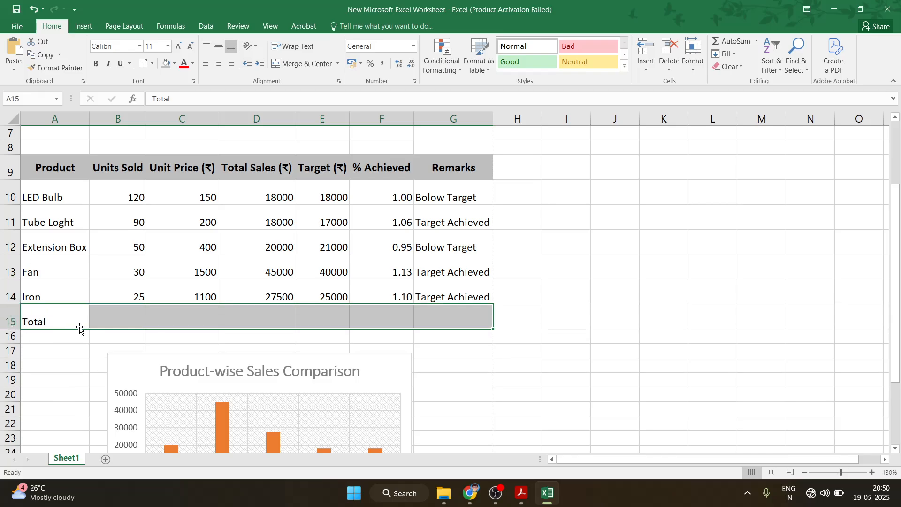
{"action": "left_click", "coordinate": [174, 64]}
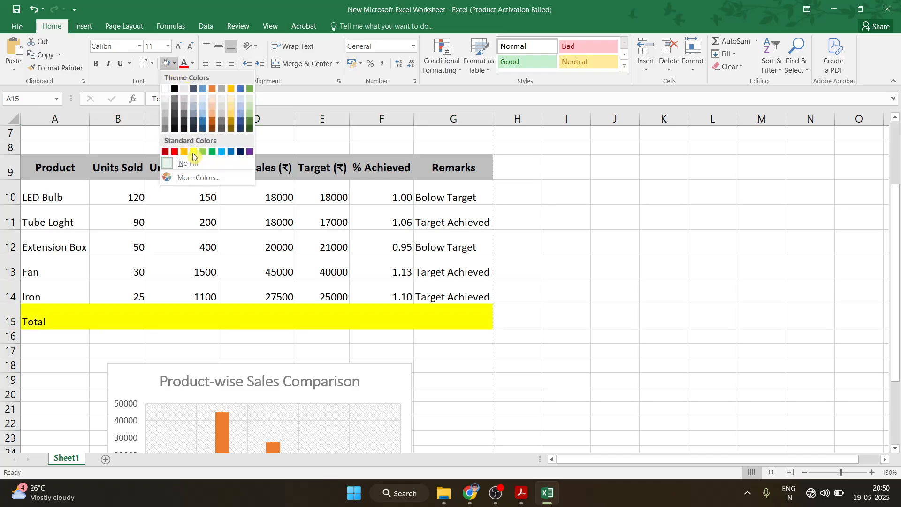
{"action": "left_click", "coordinate": [193, 151]}
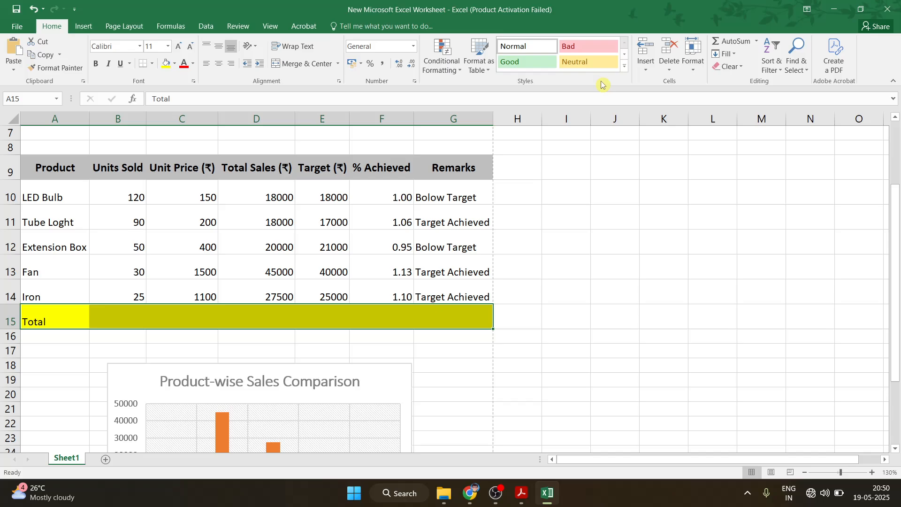
{"action": "left_click", "coordinate": [589, 62]}
{"action": "left_click", "coordinate": [614, 217]}
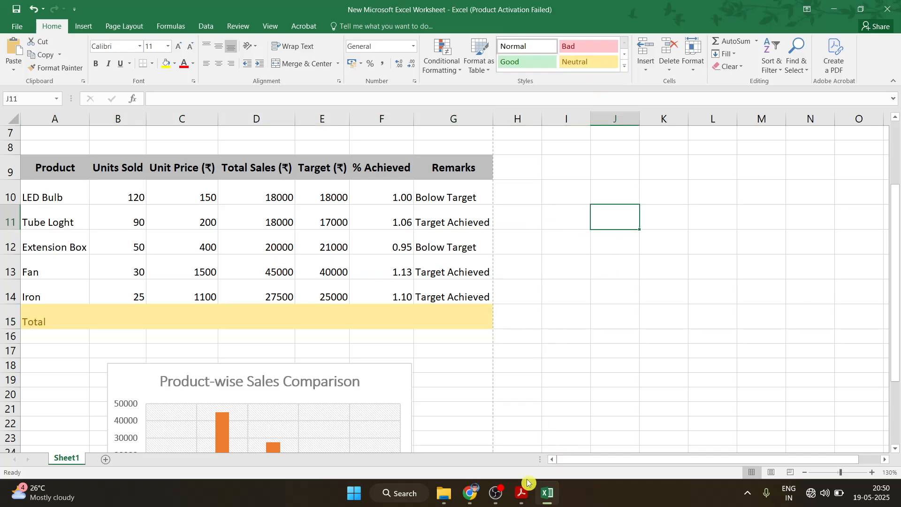
{"action": "left_click", "coordinate": [529, 504]}
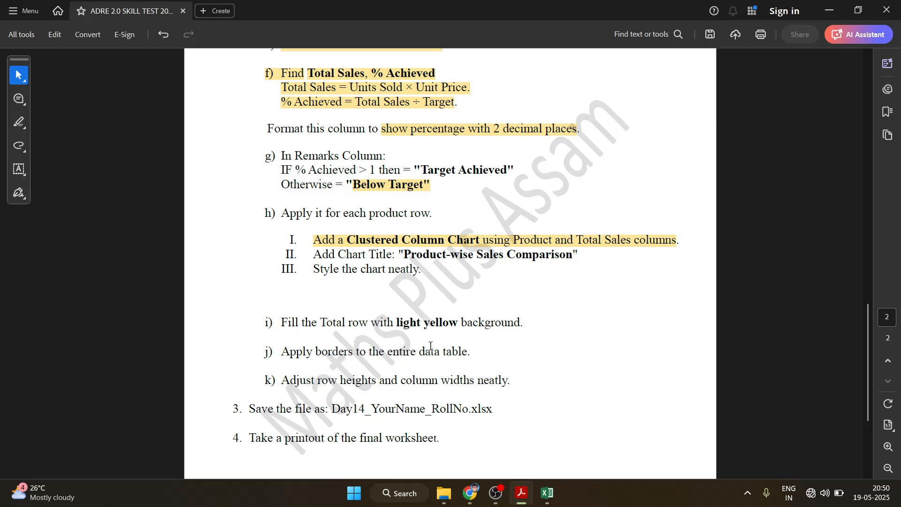
Total the Units Sold in B15 with =SUM(B10:B14), giving 315
{"action": "left_click", "coordinate": [547, 493]}
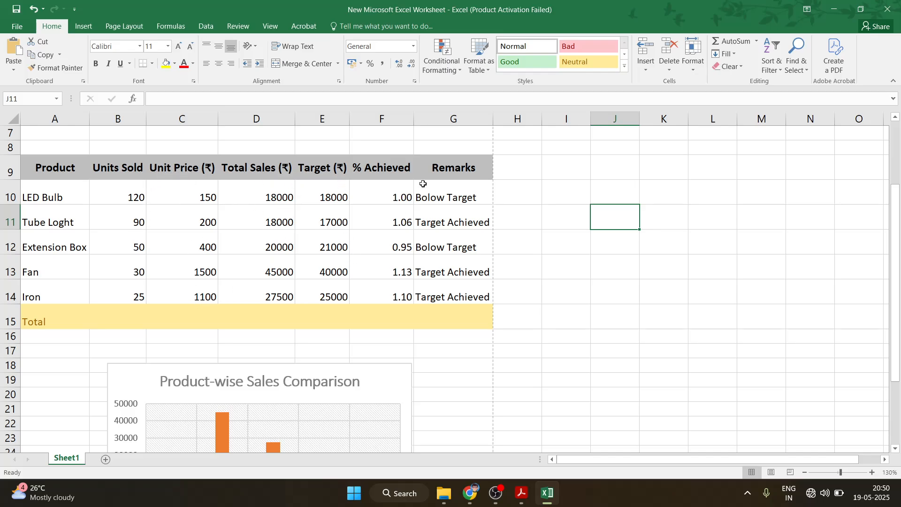
{"action": "left_click", "coordinate": [121, 178]}
{"action": "double_click", "coordinate": [113, 316]}
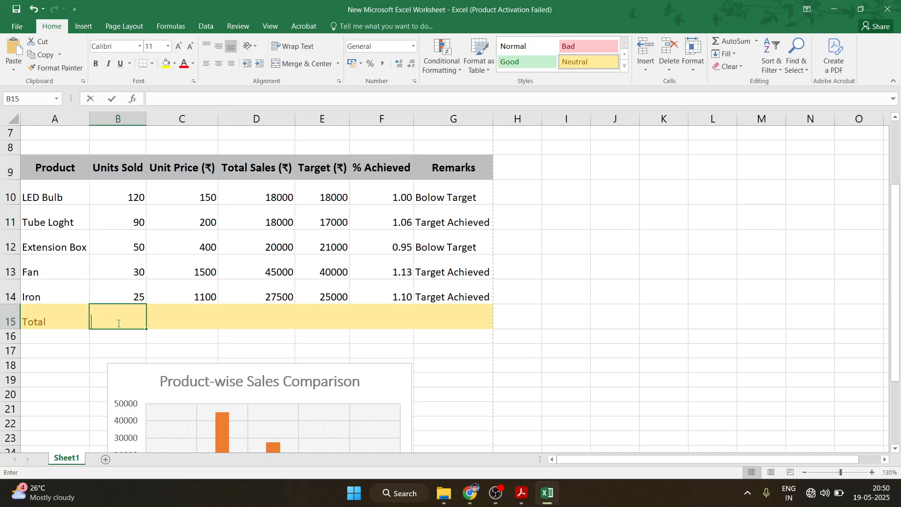
{"action": "type", "text": "="}
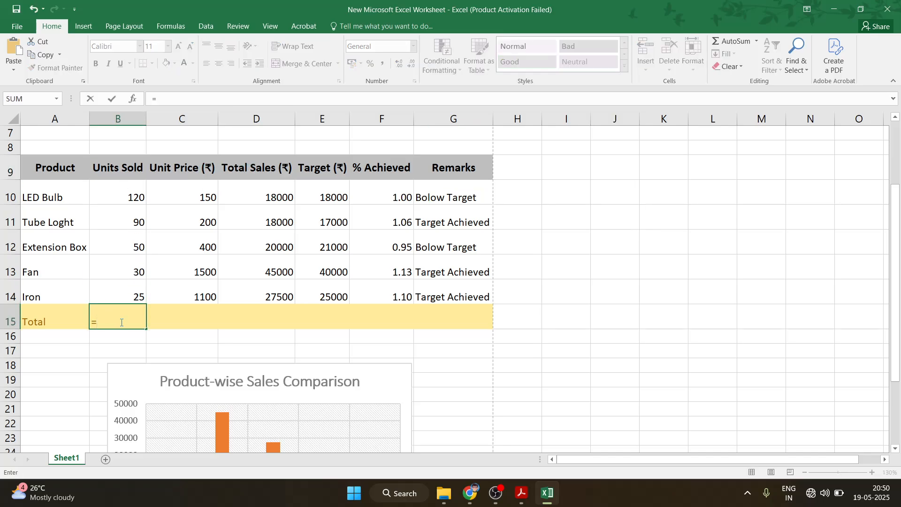
{"action": "type", "text": "sum"}
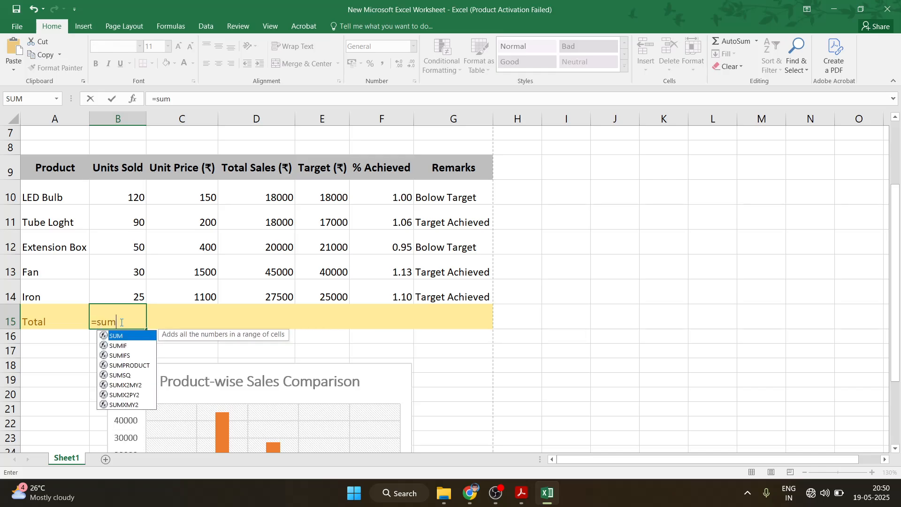
{"action": "type", "text": "()"}
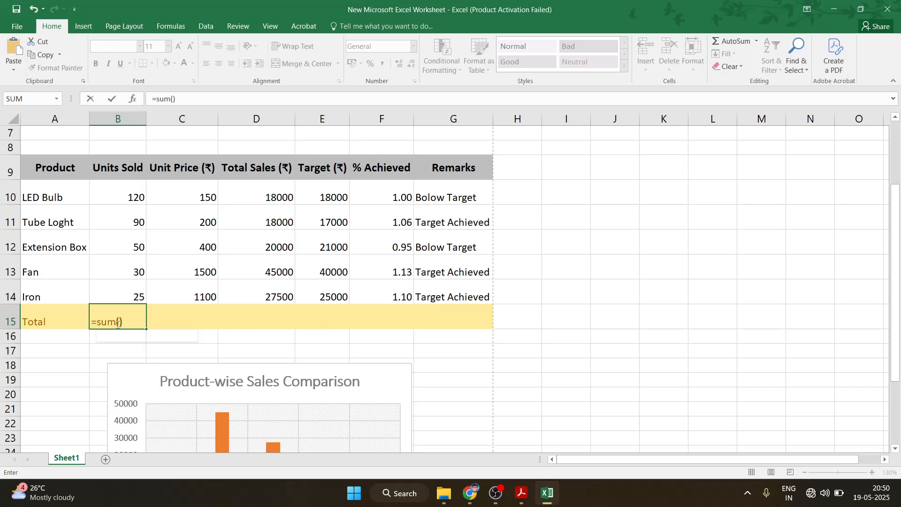
{"action": "key", "text": "BackSpace"}
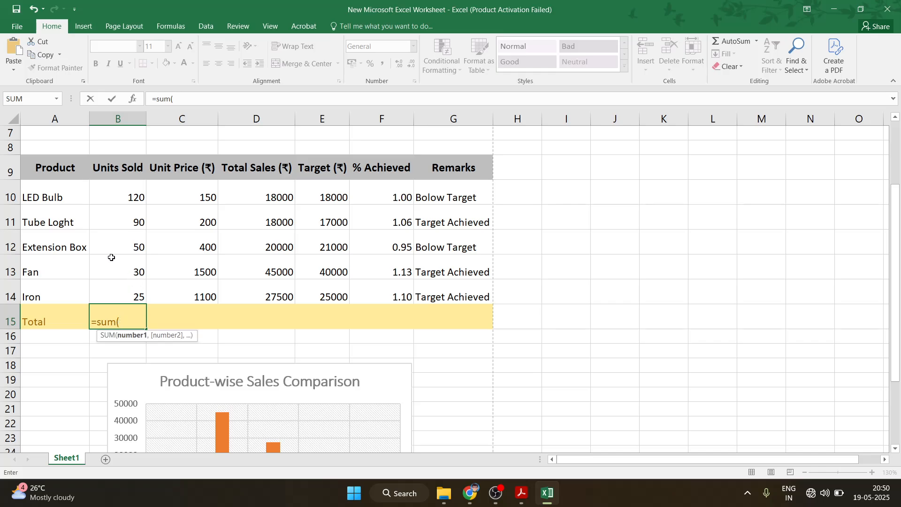
{"action": "left_click_drag", "start_coordinate": [114, 198], "coordinate": [117, 295]}
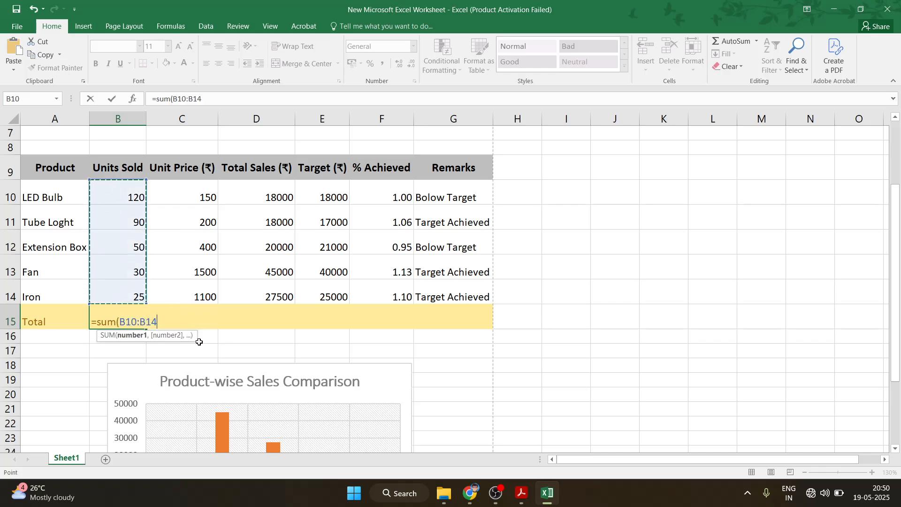
{"action": "type", "text": ")"}
{"action": "key", "text": "Return"}
Sum the Total Sales in D15 with =SUM(D10:D14), giving 128500
{"action": "left_click", "coordinate": [192, 320]}
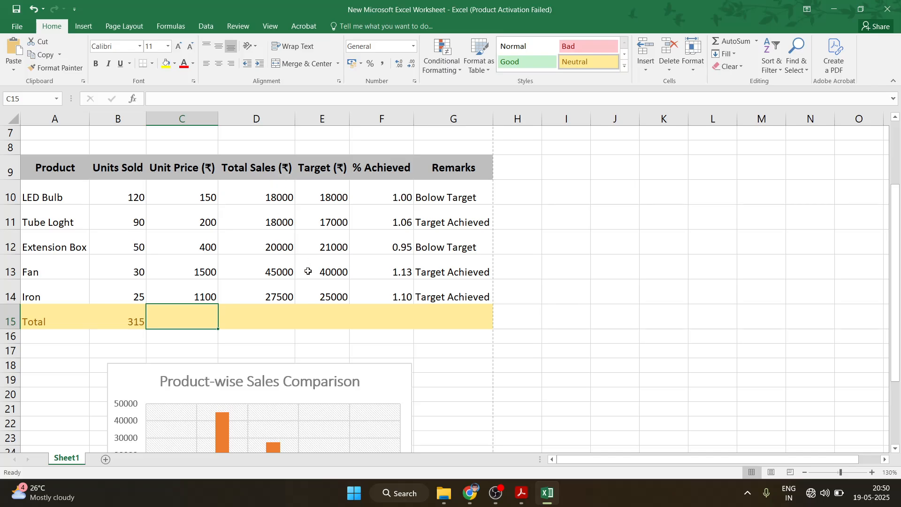
{"action": "left_click", "coordinate": [276, 324]}
{"action": "type", "text": "="}
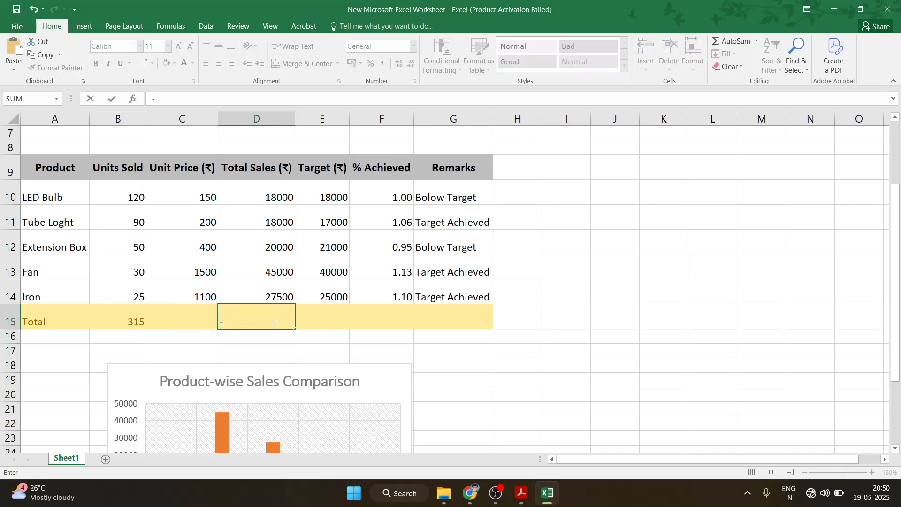
{"action": "type", "text": "sum("}
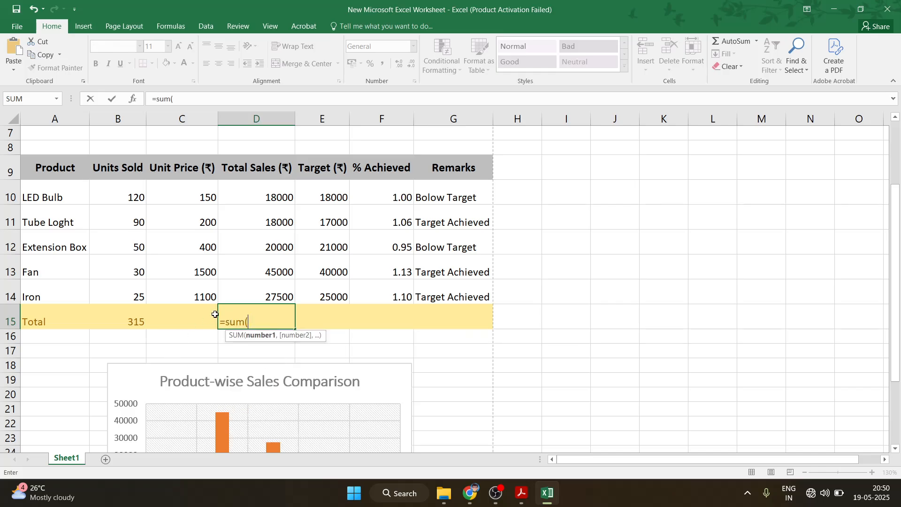
{"action": "left_click_drag", "start_coordinate": [276, 197], "coordinate": [281, 288]}
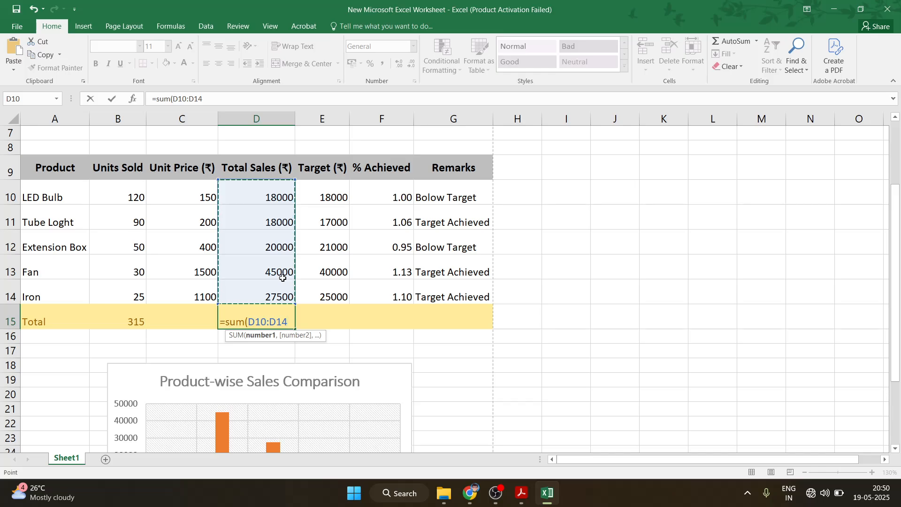
{"action": "key", "text": "Return"}
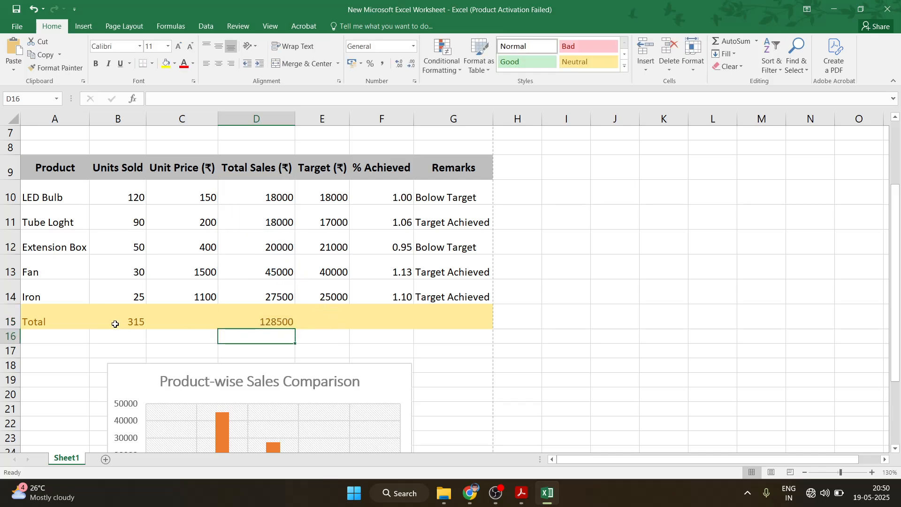
{"action": "left_click", "coordinate": [521, 492]}
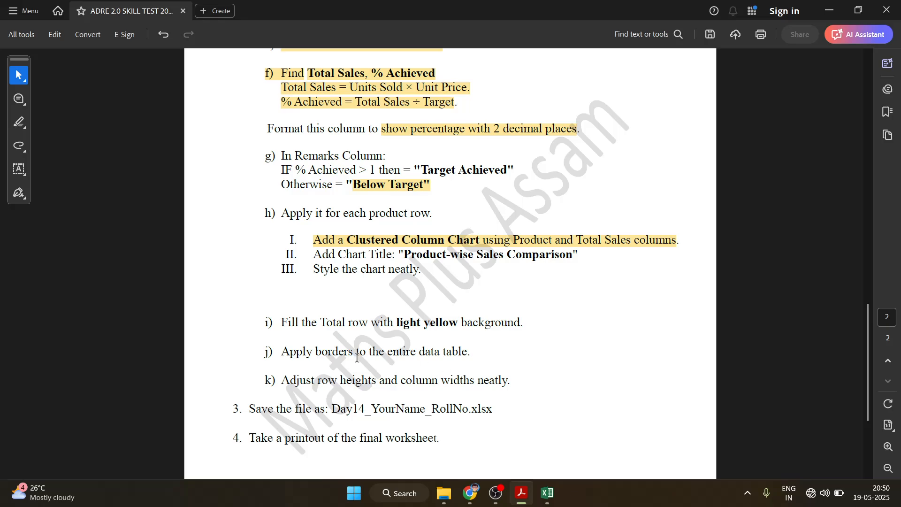
Apply All Borders to every cell of the sales table A9:G15
{"action": "left_click_drag", "start_coordinate": [282, 353], "coordinate": [470, 353]}
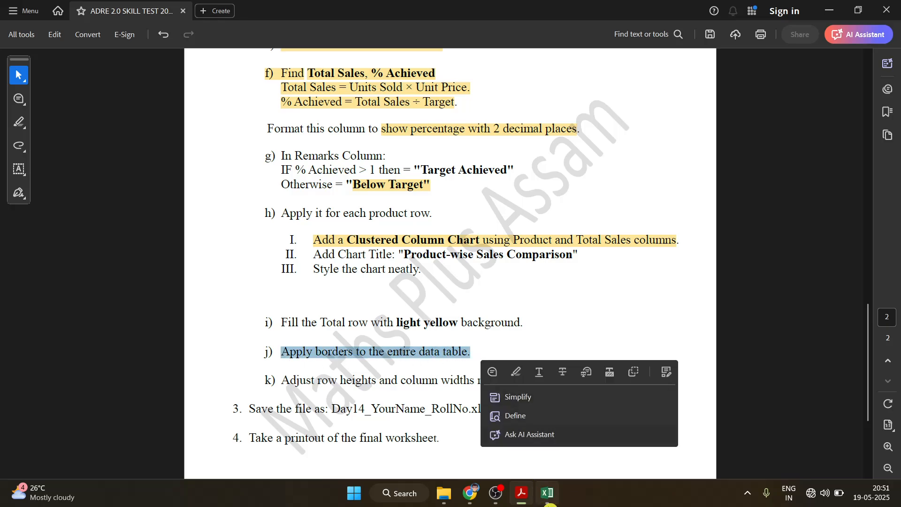
{"action": "left_click", "coordinate": [547, 493]}
{"action": "left_click_drag", "start_coordinate": [37, 166], "coordinate": [472, 324]}
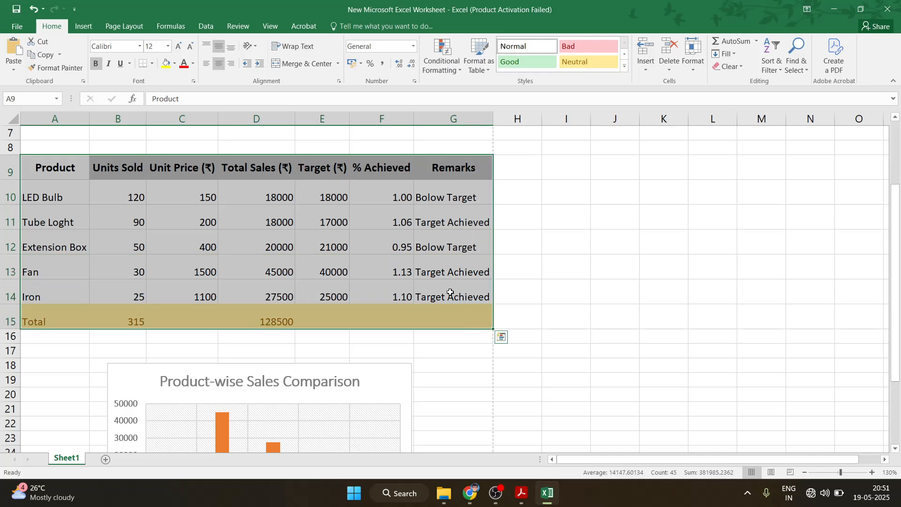
{"action": "left_click", "coordinate": [152, 63]}
{"action": "left_click", "coordinate": [164, 162]}
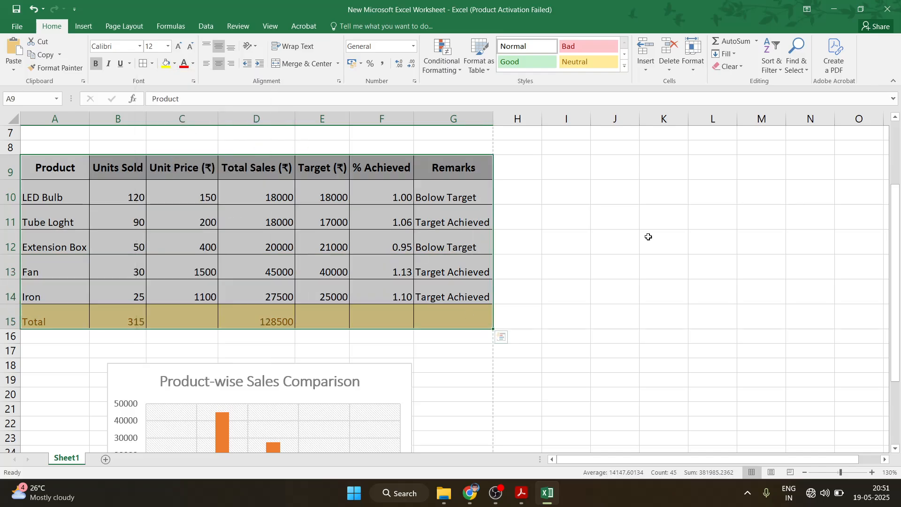
{"action": "left_click", "coordinate": [605, 274]}
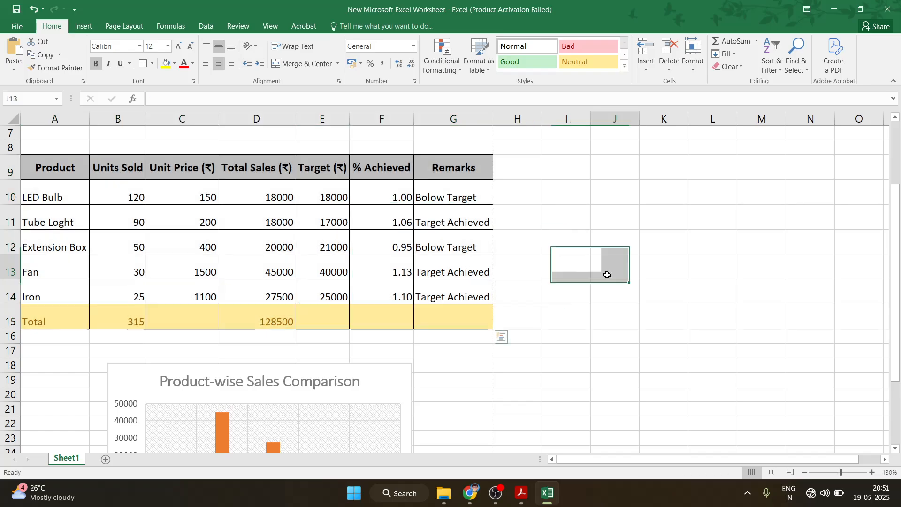
Centre the contents of A10:G15 both horizontally and vertically
{"action": "left_click", "coordinate": [521, 493]}
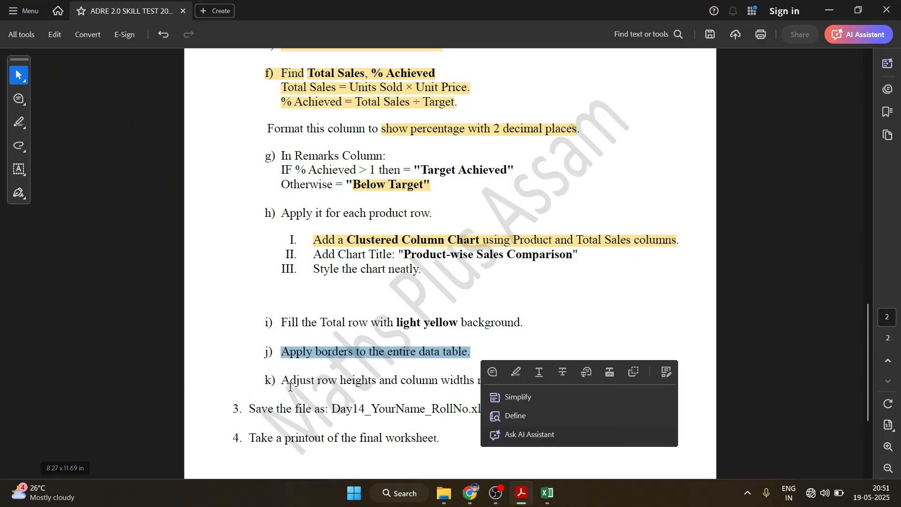
{"action": "left_click", "coordinate": [487, 387]}
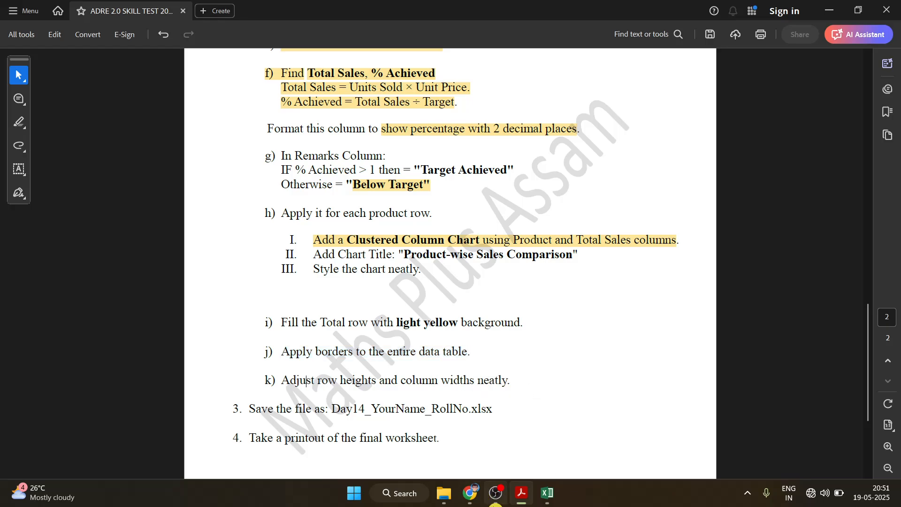
{"action": "left_click", "coordinate": [545, 498]}
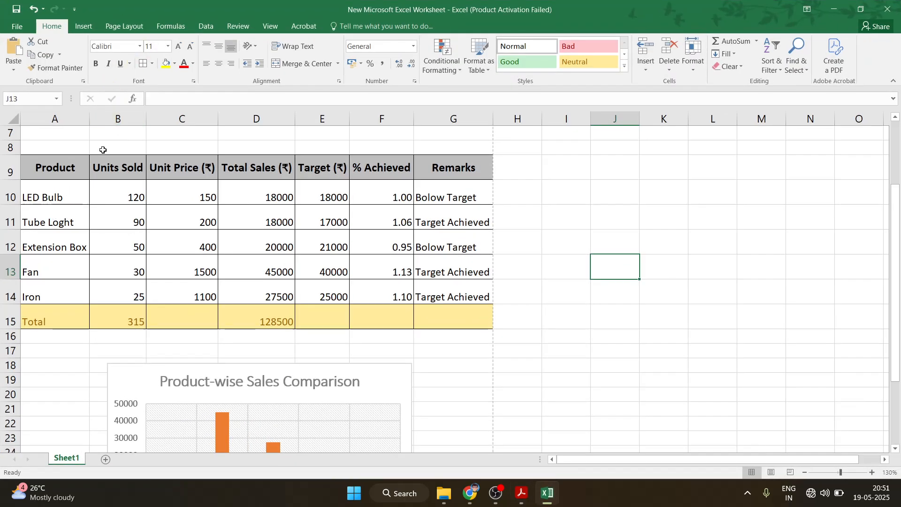
{"action": "left_click_drag", "start_coordinate": [36, 183], "coordinate": [462, 313]}
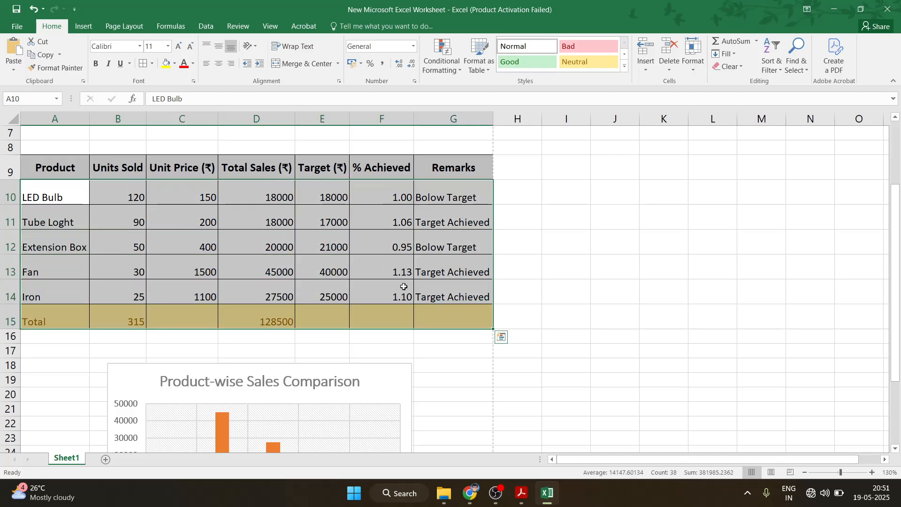
{"action": "left_click", "coordinate": [218, 64]}
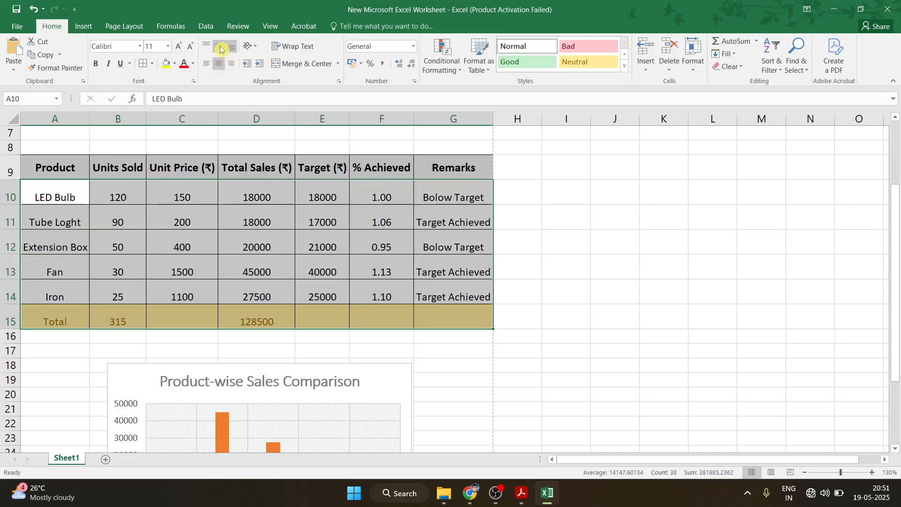
{"action": "left_click", "coordinate": [219, 46]}
{"action": "left_click", "coordinate": [517, 237]}
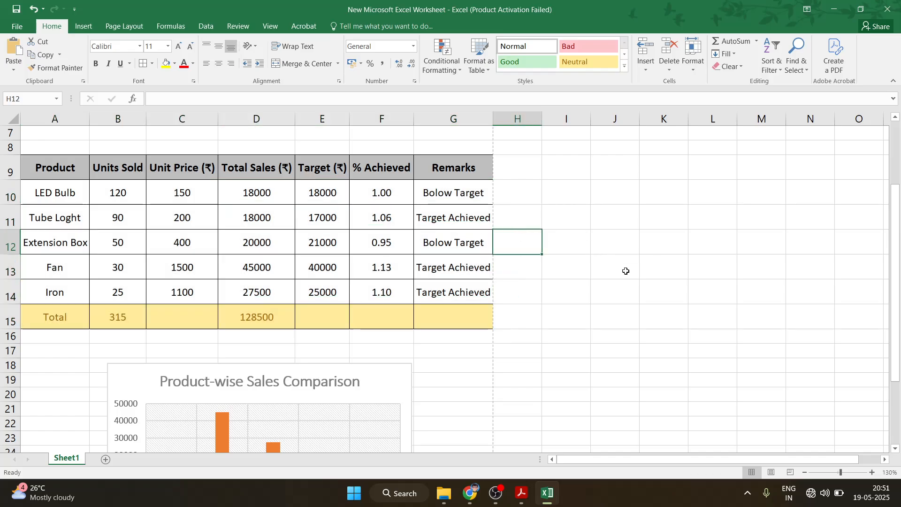
Nudge the sales chart slightly to the left
{"action": "scroll", "coordinate": [529, 327], "scroll_direction": "down", "scroll_amount": 7}
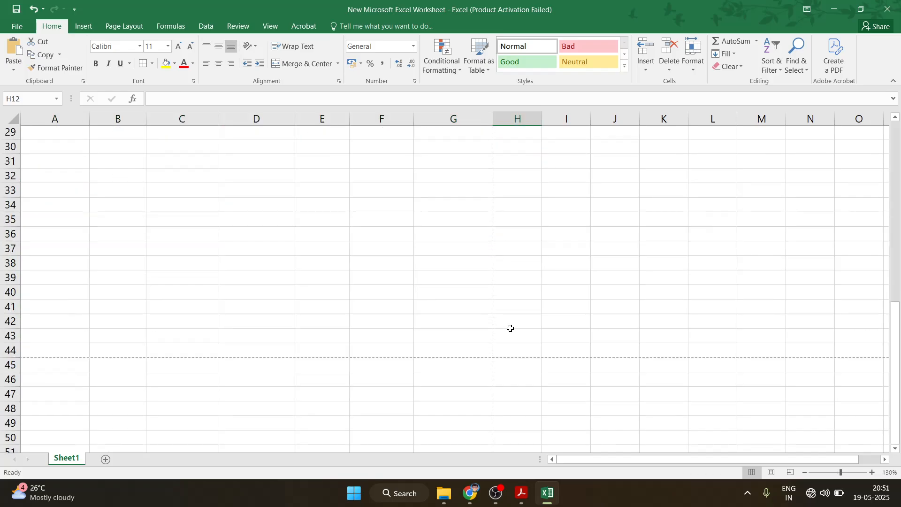
{"action": "scroll", "coordinate": [510, 326], "scroll_direction": "up", "scroll_amount": 5}
{"action": "left_click_drag", "start_coordinate": [298, 316], "coordinate": [265, 317]}
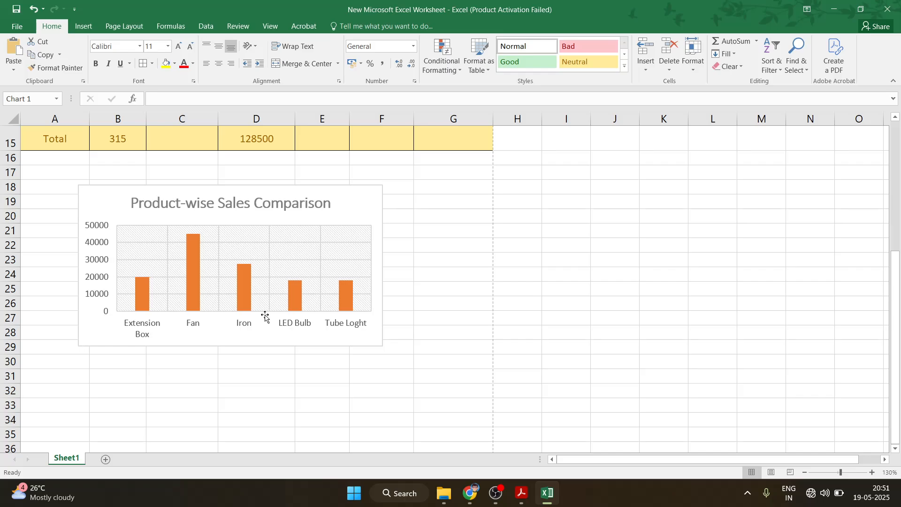
{"action": "left_click", "coordinate": [622, 302]}
Open the print preview with Ctrl+P and zoom in to check the A4 portrait page
{"action": "key", "text": "ctrl+p"}
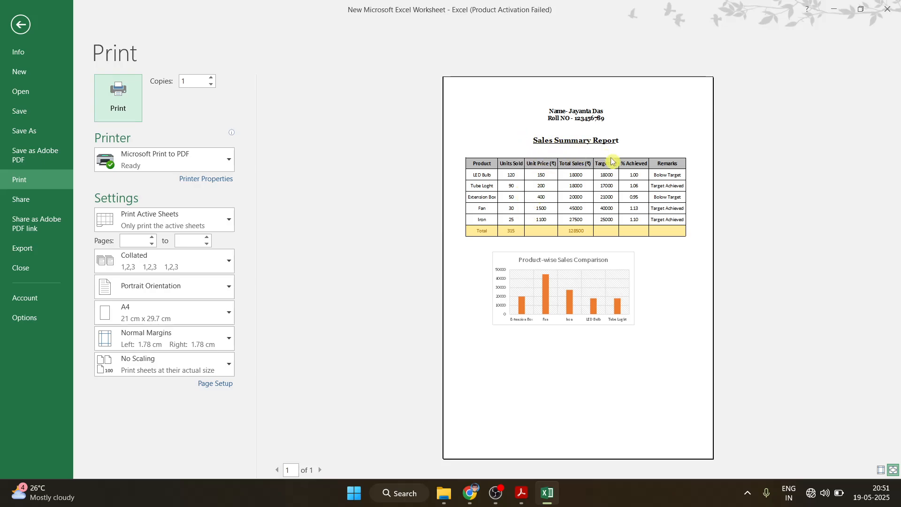
{"action": "left_click", "coordinate": [585, 282]}
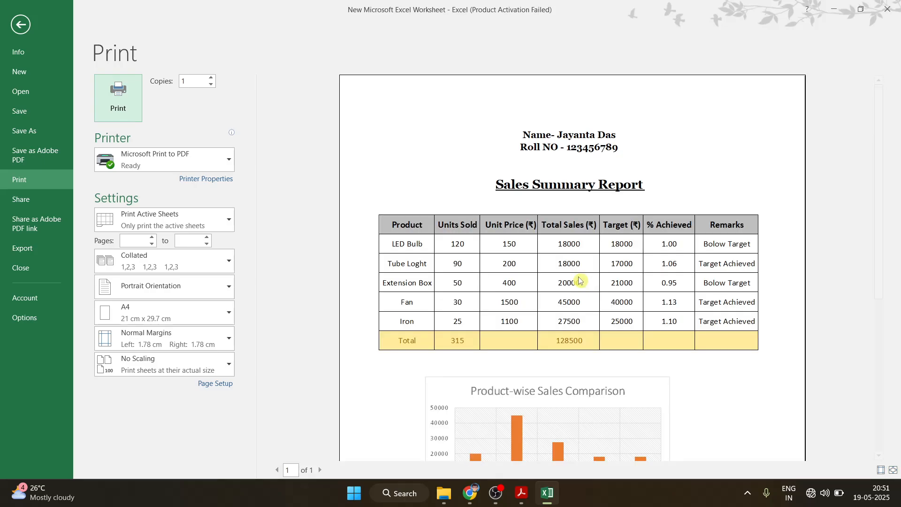
{"action": "left_click", "coordinate": [578, 279]}
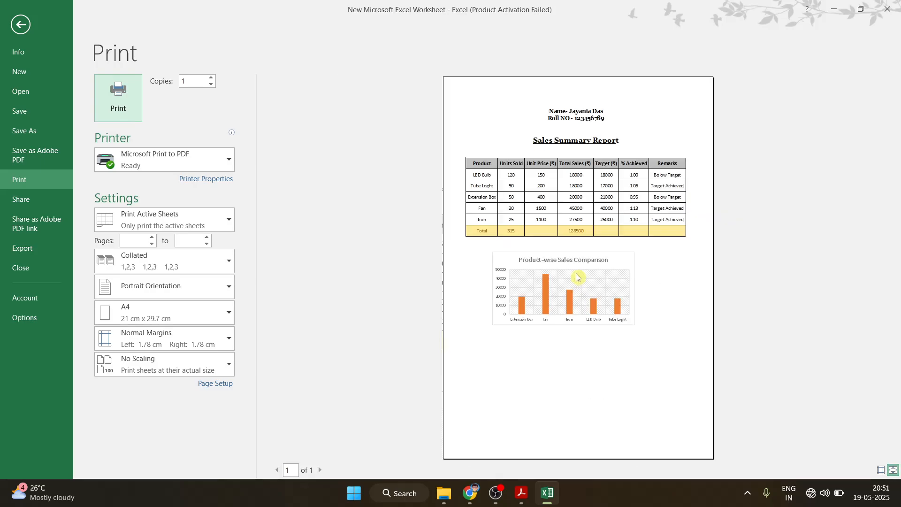
{"action": "left_click", "coordinate": [577, 278]}
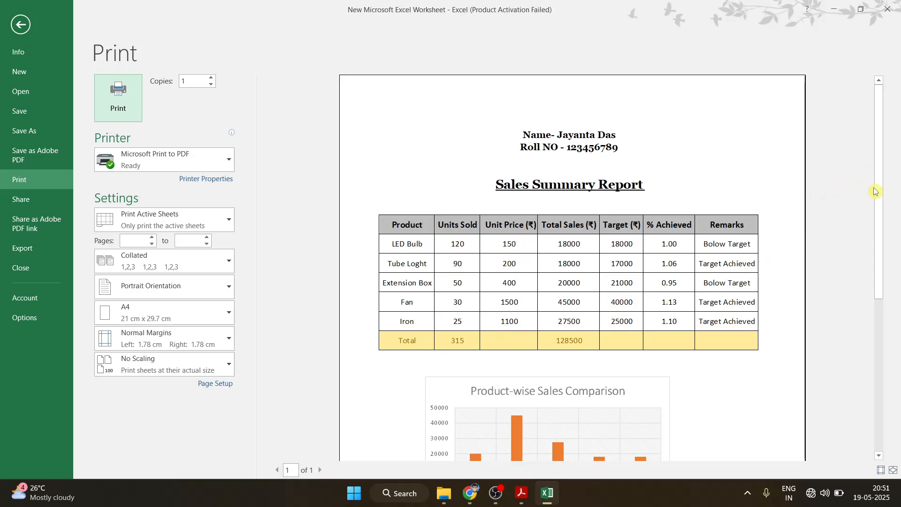
{"action": "left_click_drag", "start_coordinate": [876, 191], "coordinate": [878, 352]}
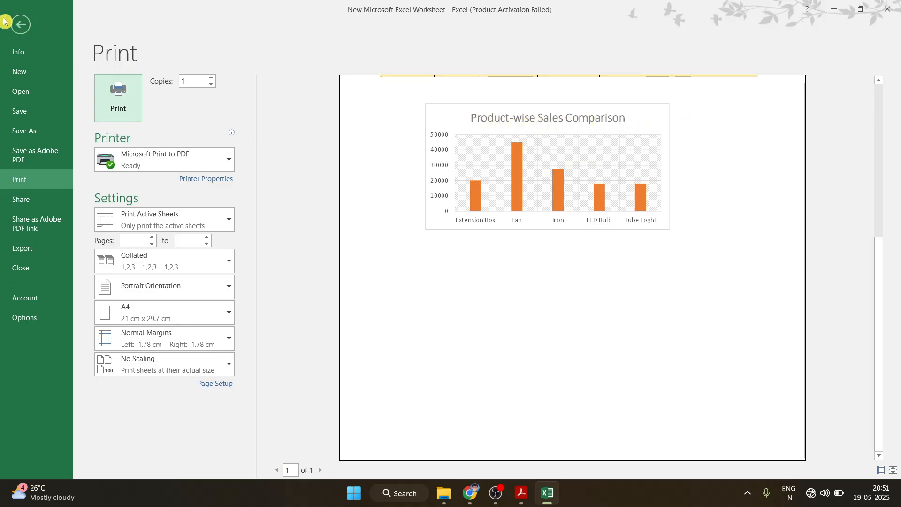
Fill the background of the 'Product-wise Sales Comparison' chart title with green
{"action": "left_click", "coordinate": [19, 31]}
{"action": "left_click", "coordinate": [152, 197]}
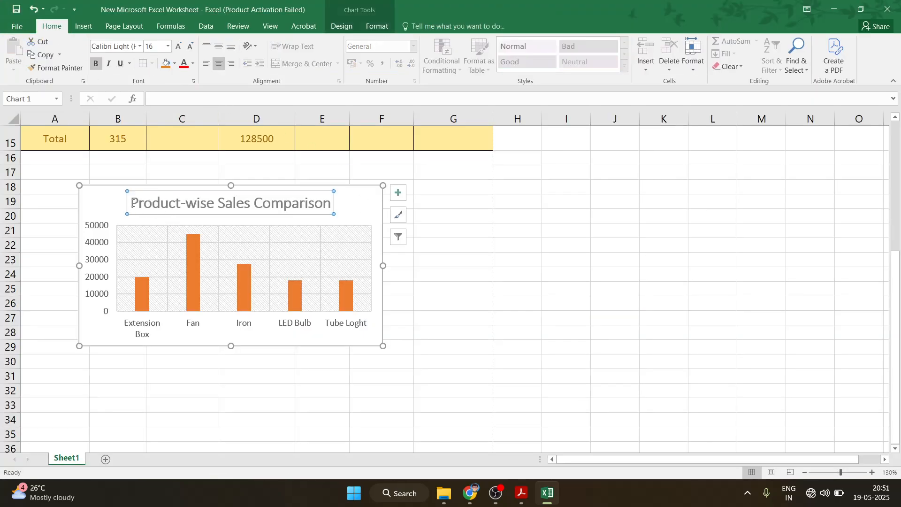
{"action": "right_click", "coordinate": [142, 192]}
{"action": "left_click", "coordinate": [177, 162]}
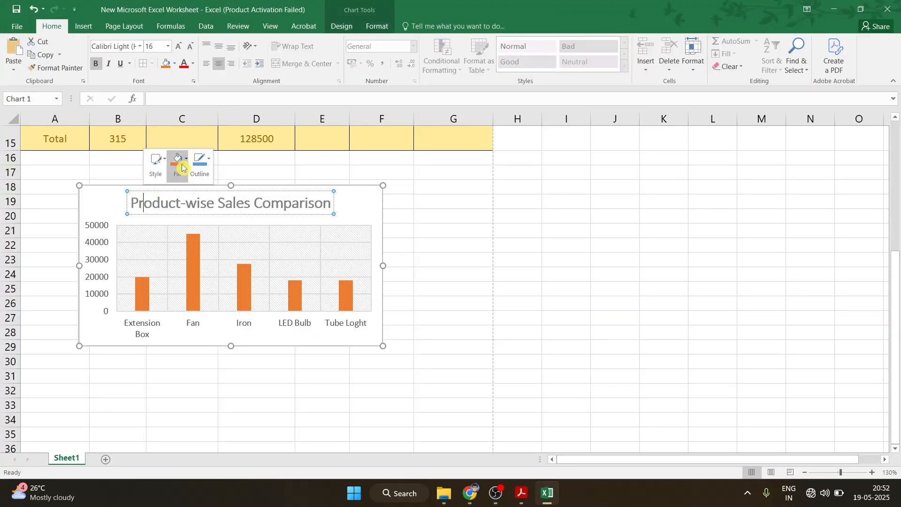
{"action": "left_click", "coordinate": [217, 278]}
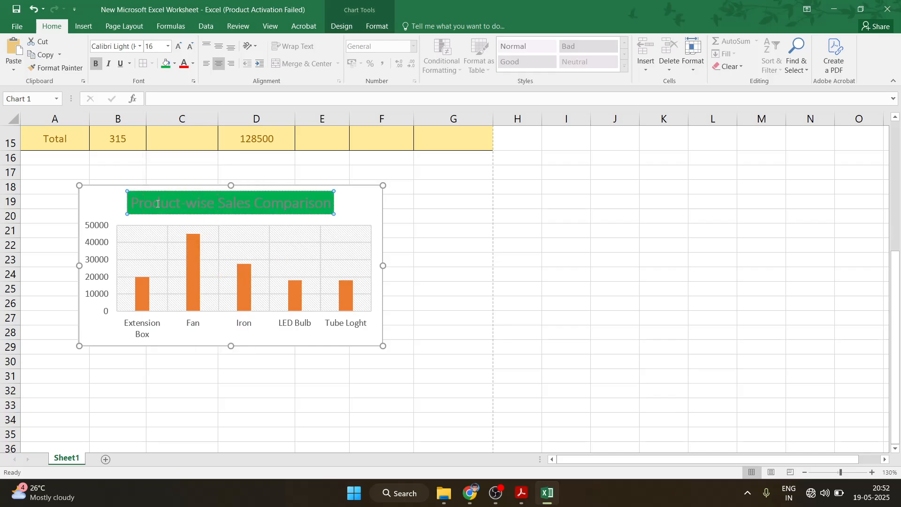
Set the chart title's font colour to black in the Font dialog
{"action": "left_click_drag", "start_coordinate": [143, 202], "coordinate": [328, 202]}
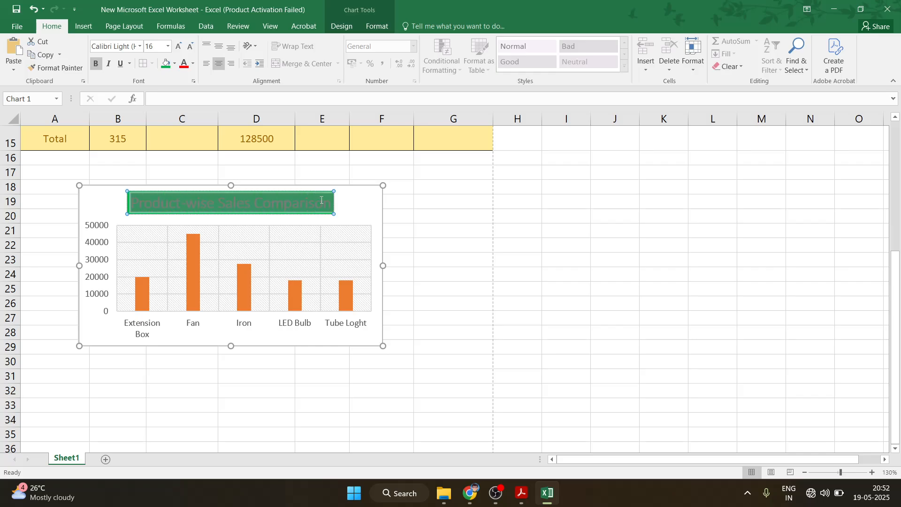
{"action": "right_click", "coordinate": [308, 203]}
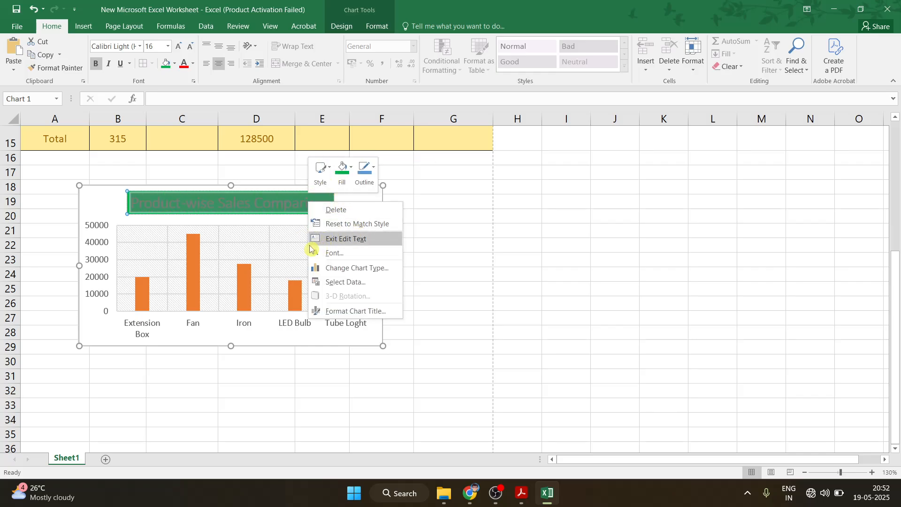
{"action": "left_click", "coordinate": [357, 238]}
{"action": "right_click", "coordinate": [260, 193]}
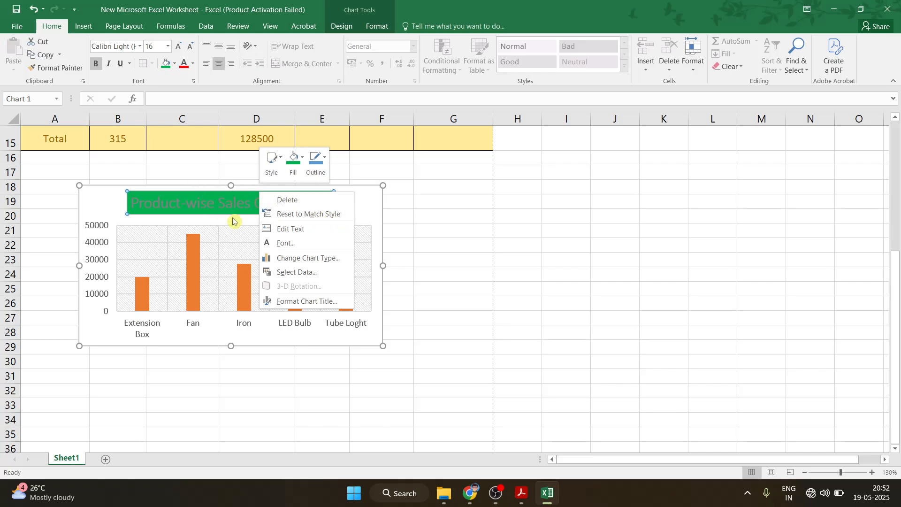
{"action": "left_click", "coordinate": [288, 243]}
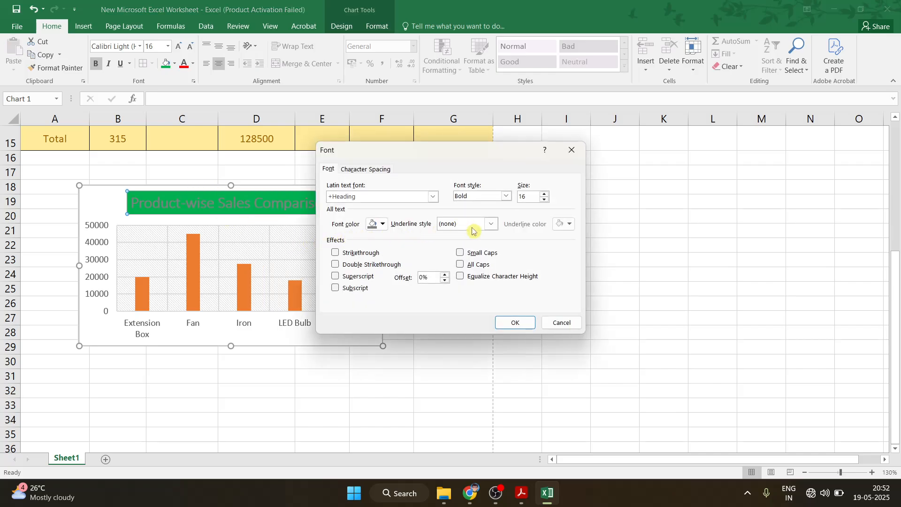
{"action": "left_click", "coordinate": [367, 227]}
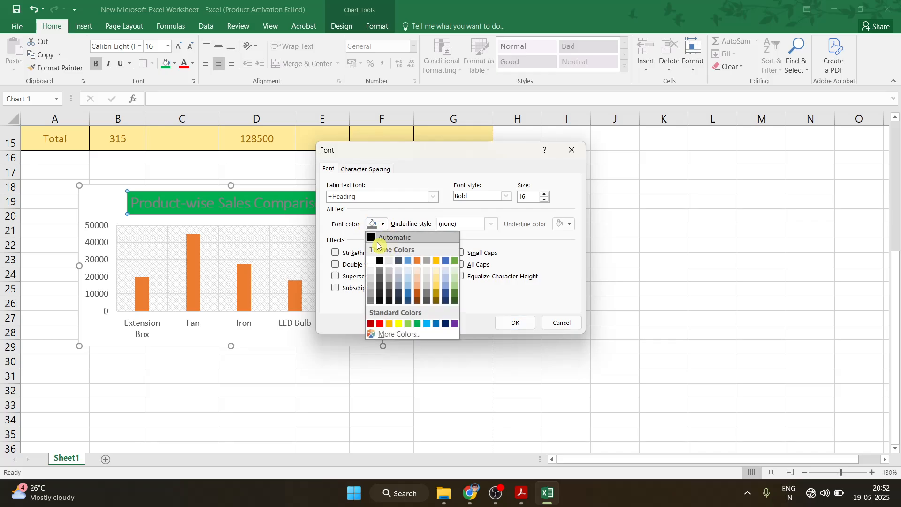
{"action": "left_click", "coordinate": [378, 260]}
{"action": "left_click", "coordinate": [525, 324]}
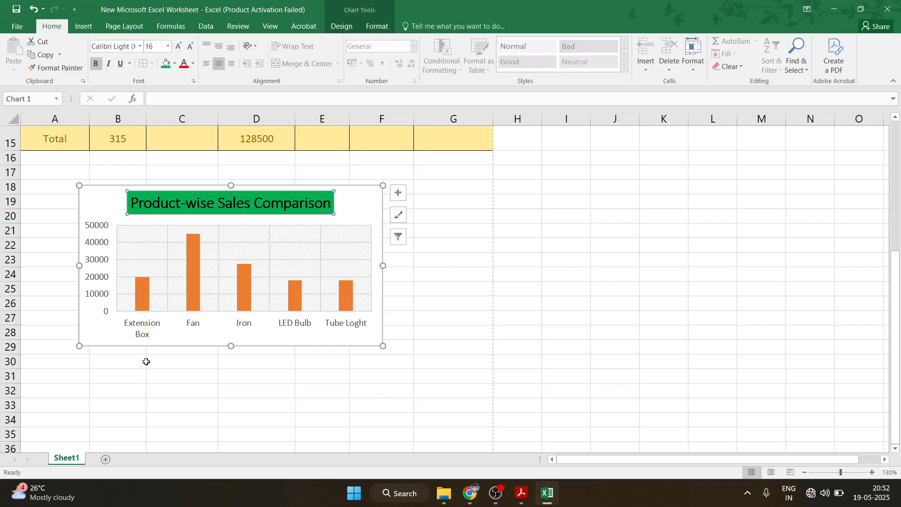
Try a light-blue fill on the category axis labels, then undo it
{"action": "left_click", "coordinate": [145, 335]}
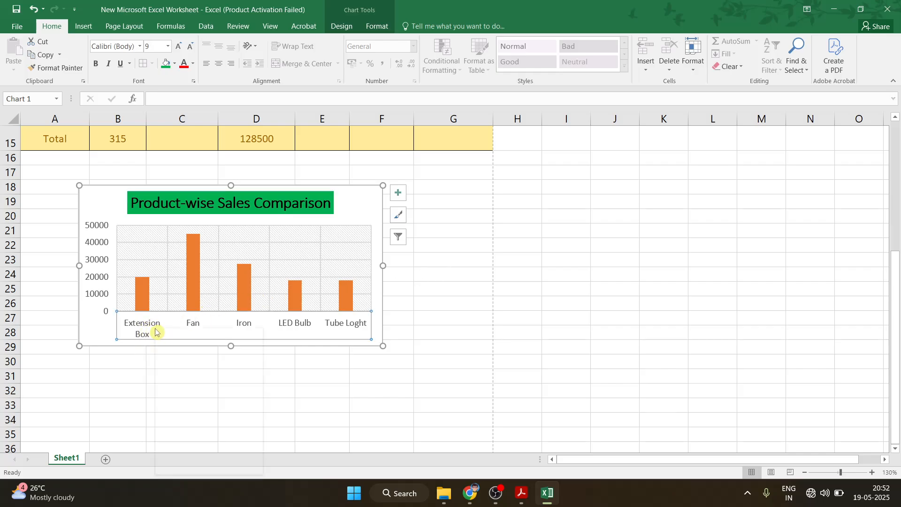
{"action": "right_click", "coordinate": [152, 329]}
{"action": "left_click", "coordinate": [178, 310]}
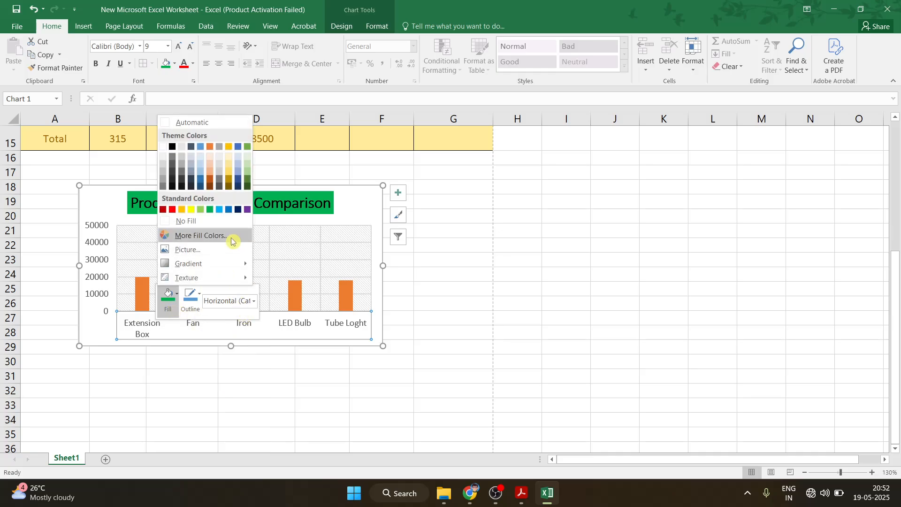
{"action": "left_click", "coordinate": [220, 209]}
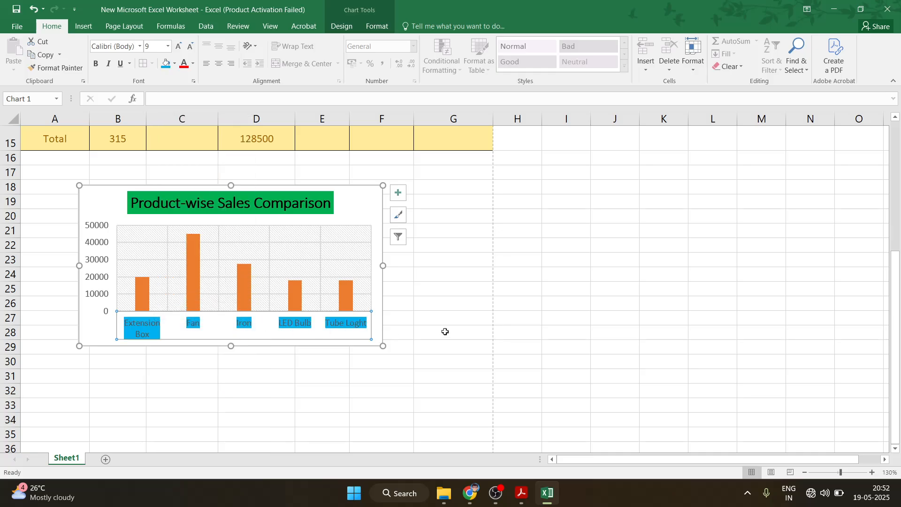
{"action": "left_click", "coordinate": [444, 332]}
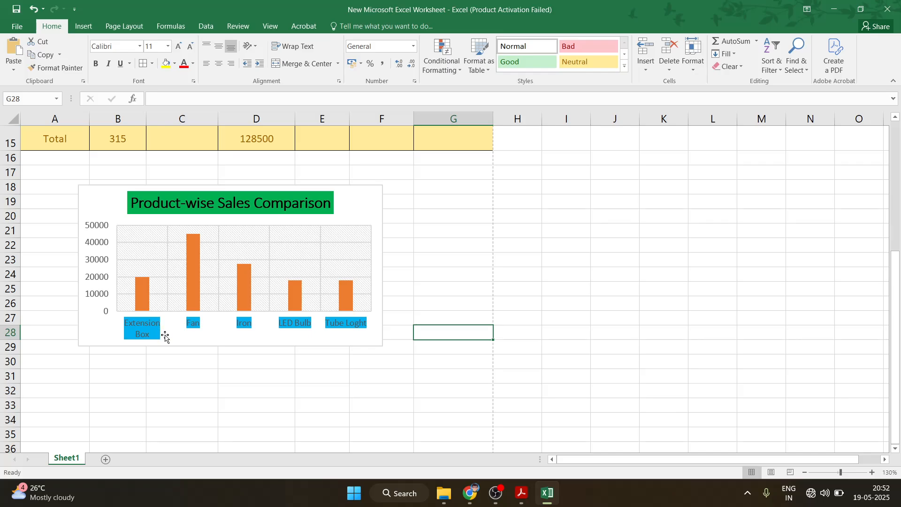
{"action": "key", "text": "ctrl+z"}
{"action": "left_click", "coordinate": [572, 305]}
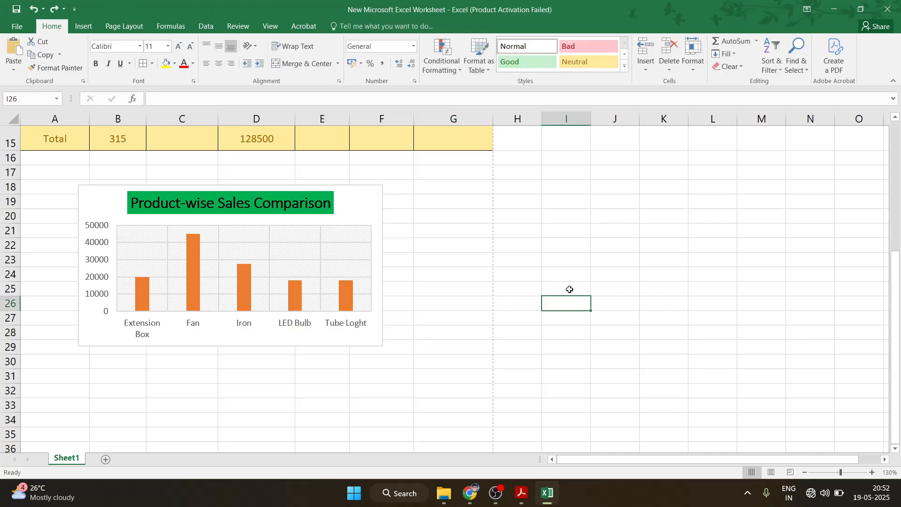
{"action": "scroll", "coordinate": [569, 289], "scroll_direction": "up", "scroll_amount": 5}
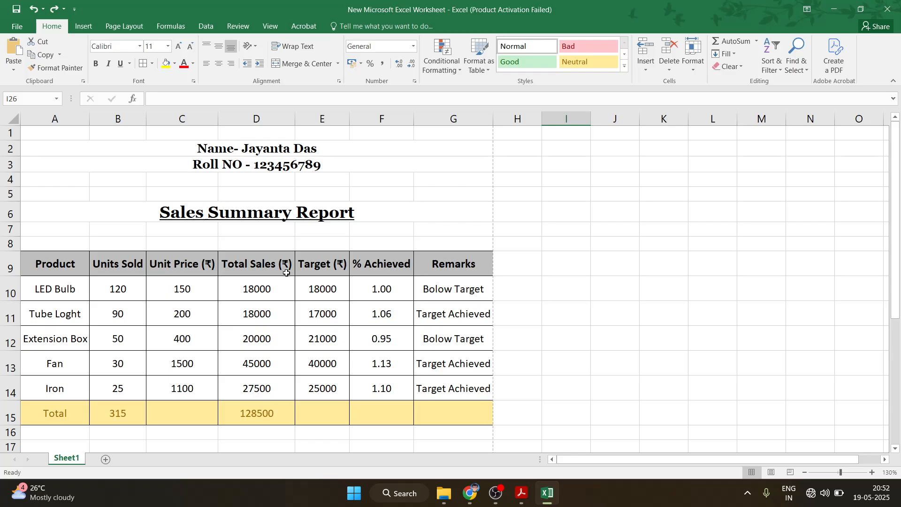
{"action": "left_click_drag", "start_coordinate": [890, 244], "coordinate": [891, 361]}
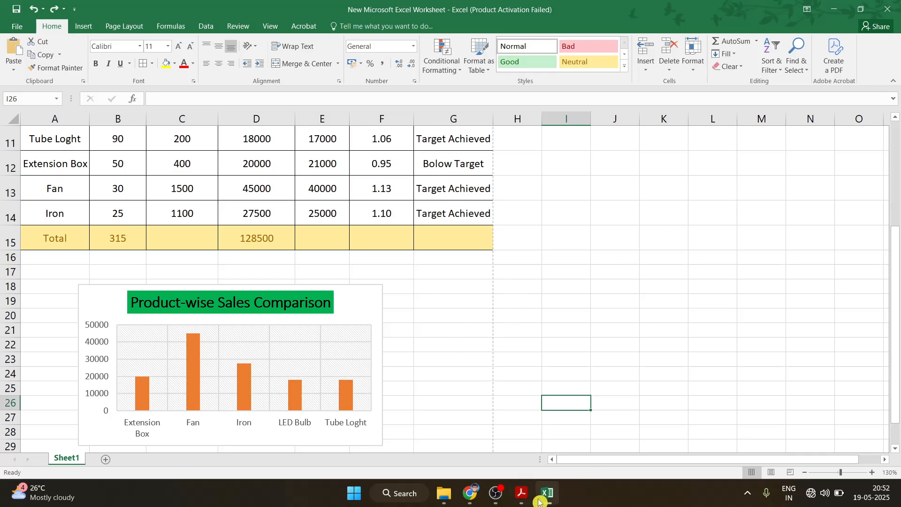
{"action": "left_click", "coordinate": [522, 492]}
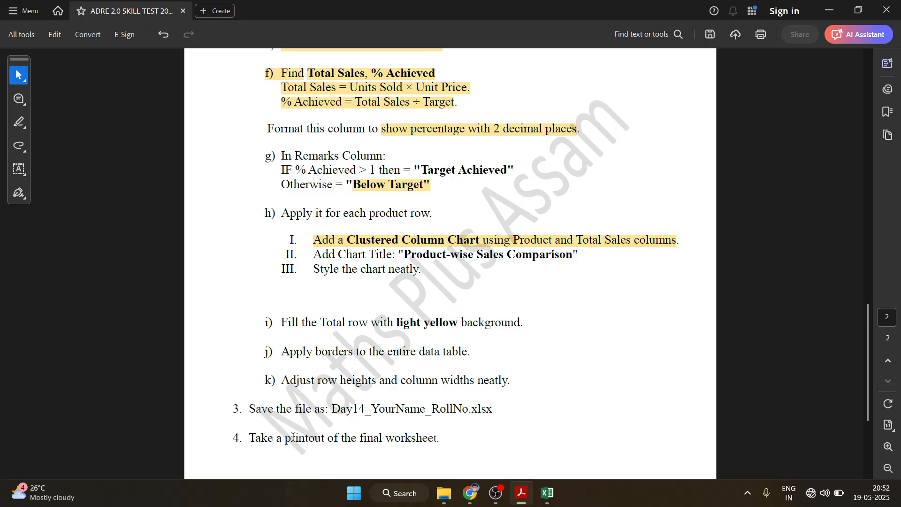
{"action": "left_click_drag", "start_coordinate": [262, 438], "coordinate": [490, 439]}
{"action": "left_click", "coordinate": [441, 437]}
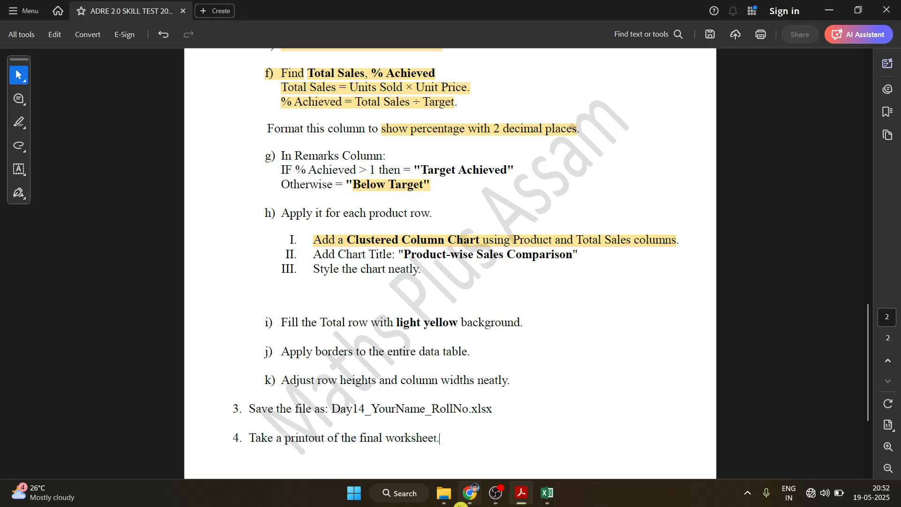
{"action": "left_click", "coordinate": [543, 497]}
{"action": "scroll", "coordinate": [347, 326], "scroll_direction": "up", "scroll_amount": 4}
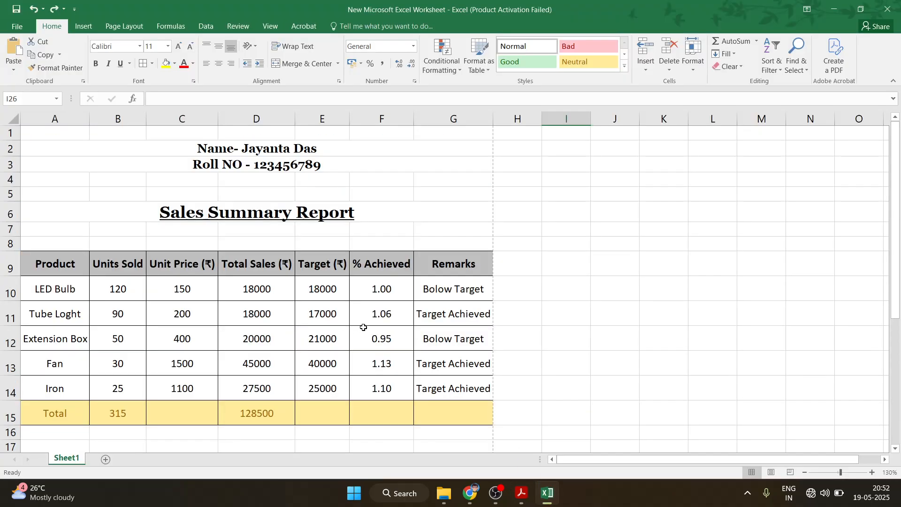
{"action": "key", "text": "ctrl+p"}
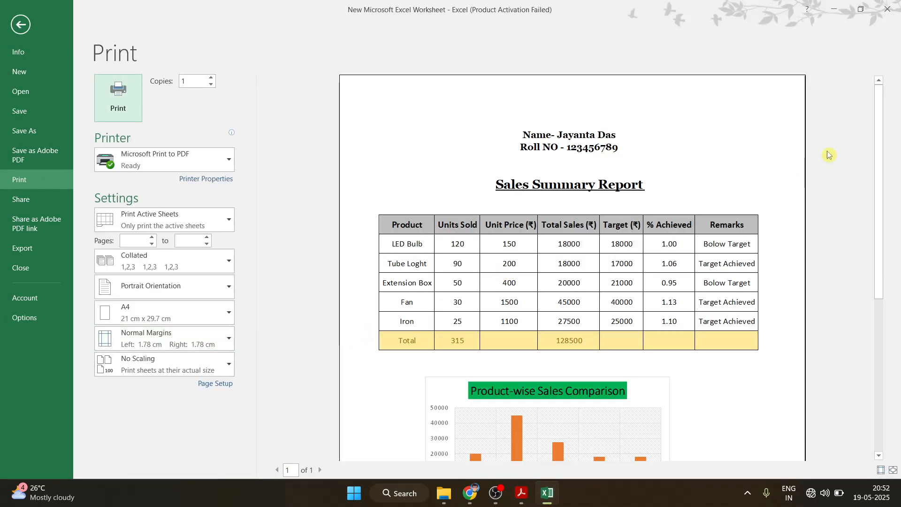
{"action": "left_click_drag", "start_coordinate": [876, 164], "coordinate": [876, 238]}
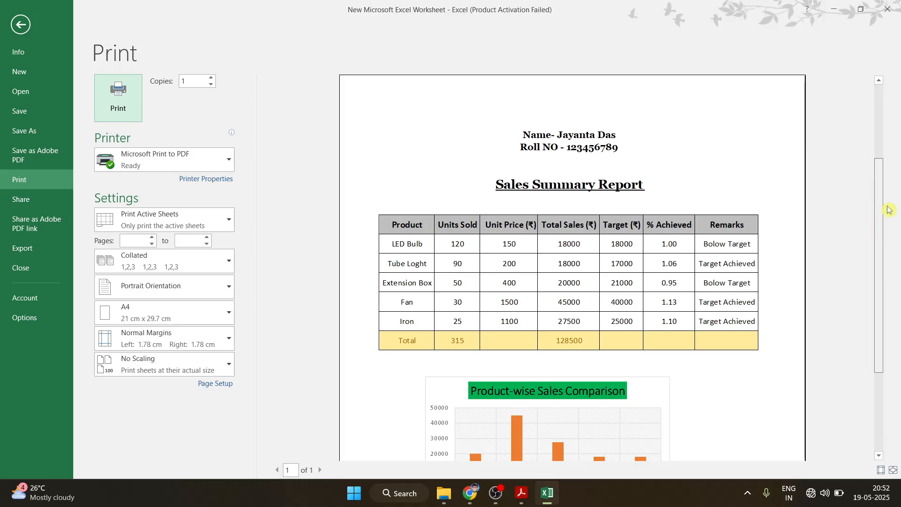
{"action": "scroll", "coordinate": [579, 307], "scroll_direction": "down", "scroll_amount": 2}
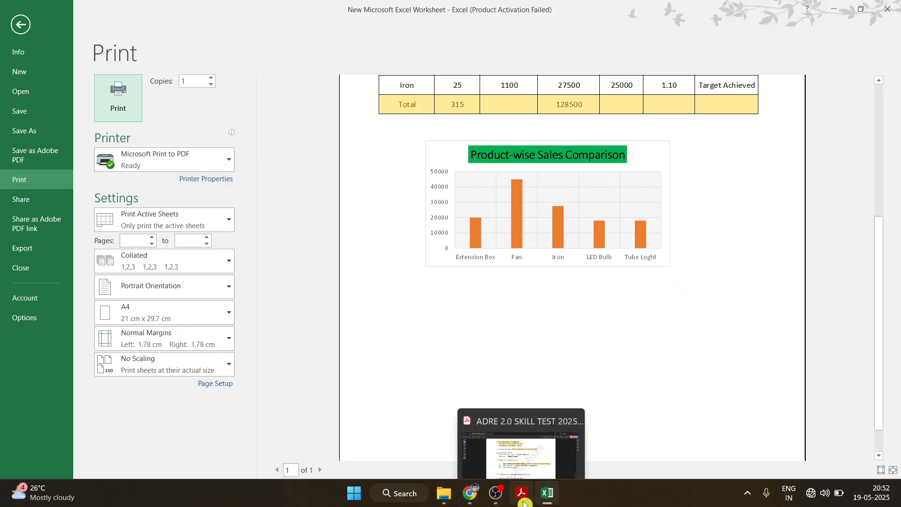
{"action": "left_click", "coordinate": [556, 503]}
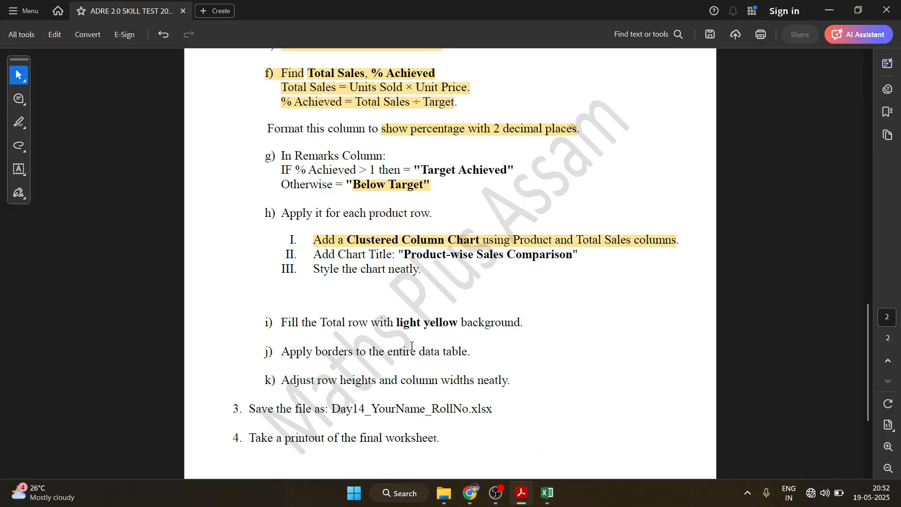
{"action": "left_click", "coordinate": [554, 499]}
{"action": "left_click", "coordinate": [19, 24]}
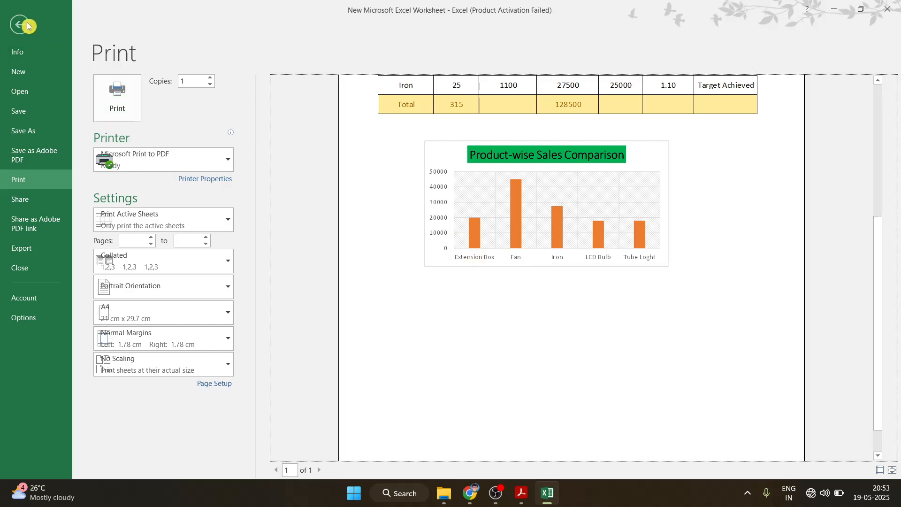
{"action": "scroll", "coordinate": [422, 363], "scroll_direction": "down", "scroll_amount": 5}
Fill the chart area with light blue
{"action": "left_click", "coordinate": [331, 300]}
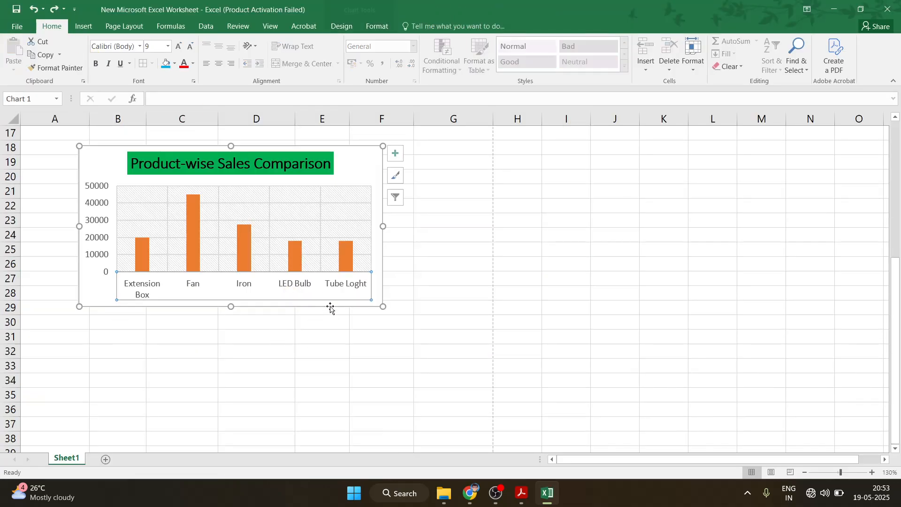
{"action": "right_click", "coordinate": [380, 301]}
{"action": "left_click", "coordinate": [396, 324]}
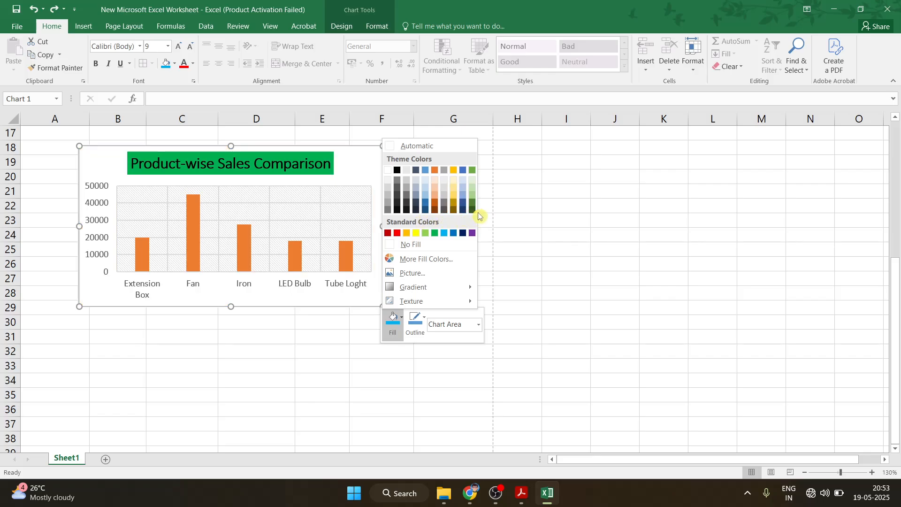
{"action": "left_click", "coordinate": [463, 178]}
Replace the hatched plot-area pattern with a light blue fill
{"action": "left_click", "coordinate": [356, 217]}
{"action": "right_click", "coordinate": [355, 210]}
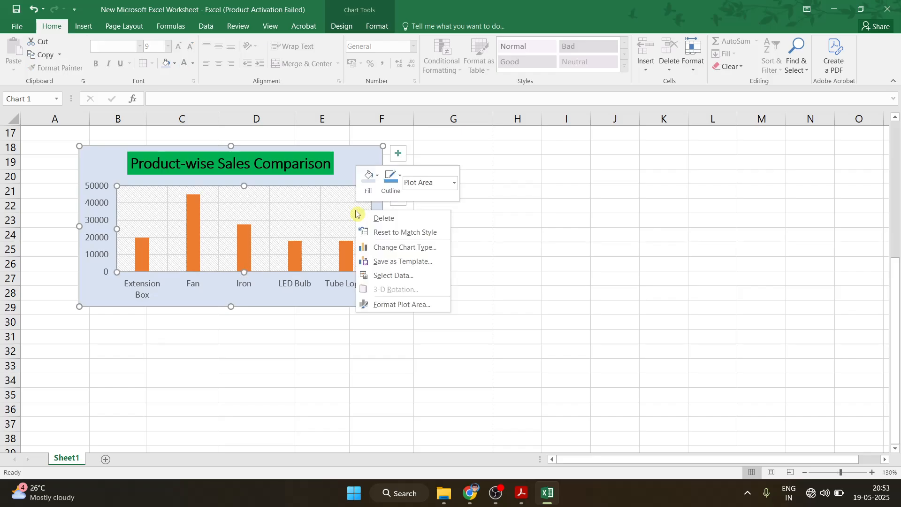
{"action": "left_click", "coordinate": [368, 180]}
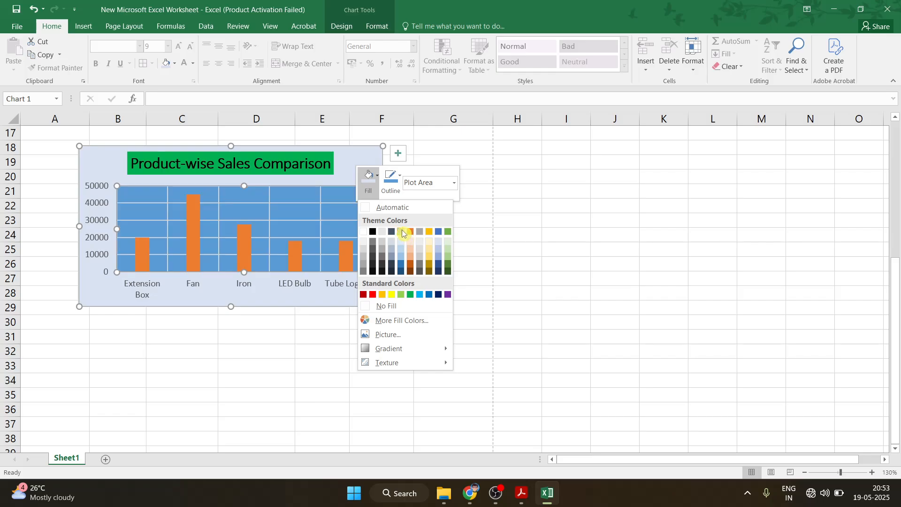
{"action": "left_click", "coordinate": [439, 243]}
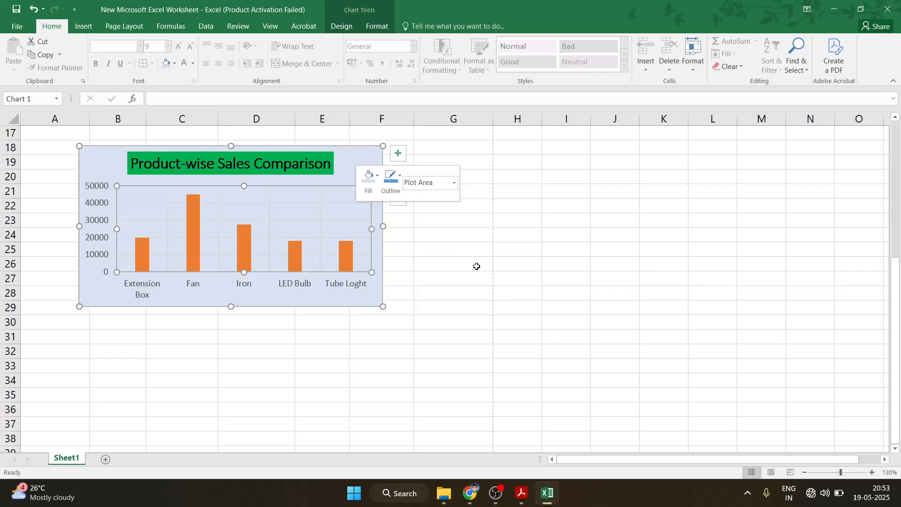
{"action": "left_click", "coordinate": [477, 264]}
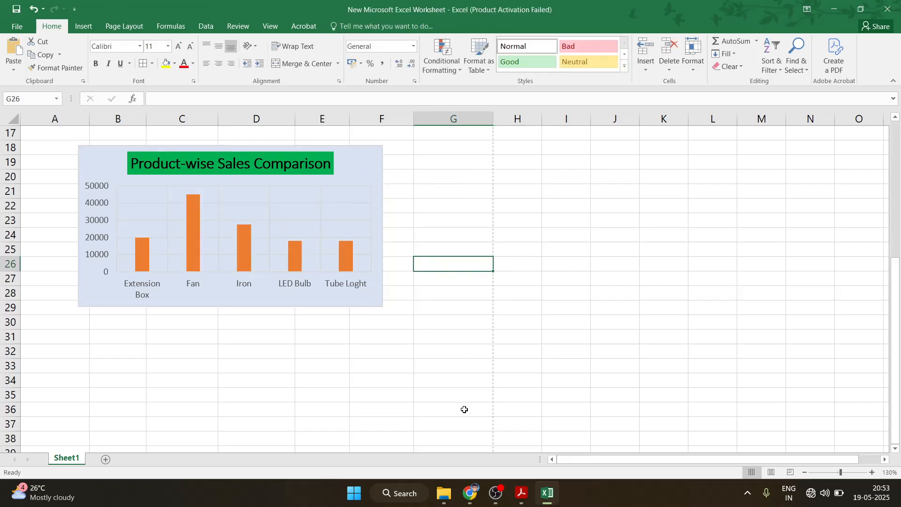
{"action": "key", "text": "ctrl+p"}
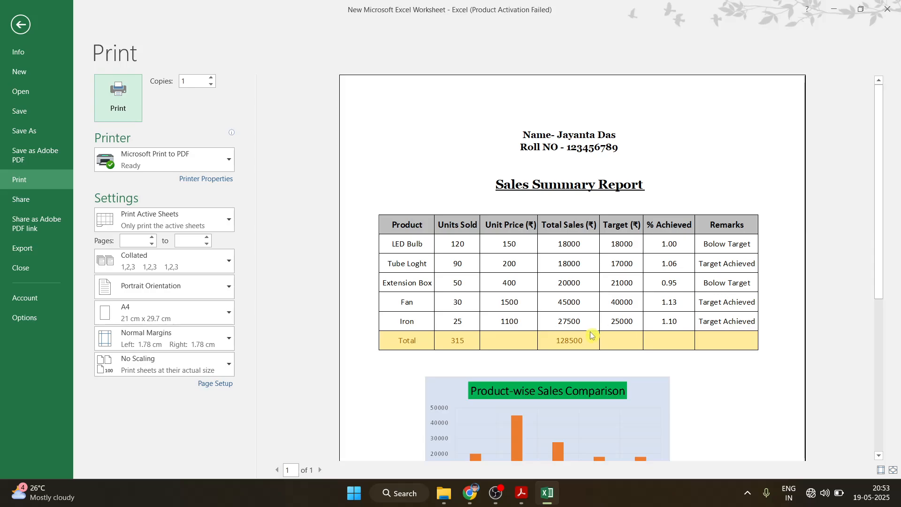
{"action": "scroll", "coordinate": [534, 363], "scroll_direction": "down", "scroll_amount": 5}
{"action": "scroll", "coordinate": [534, 362], "scroll_direction": "down", "scroll_amount": 1}
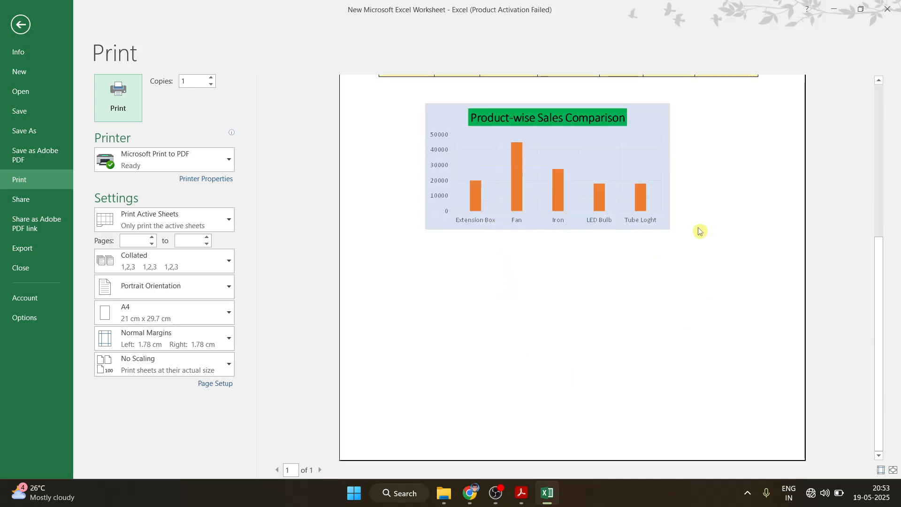
{"action": "left_click", "coordinate": [21, 24]}
{"action": "scroll", "coordinate": [537, 372], "scroll_direction": "up", "scroll_amount": 5}
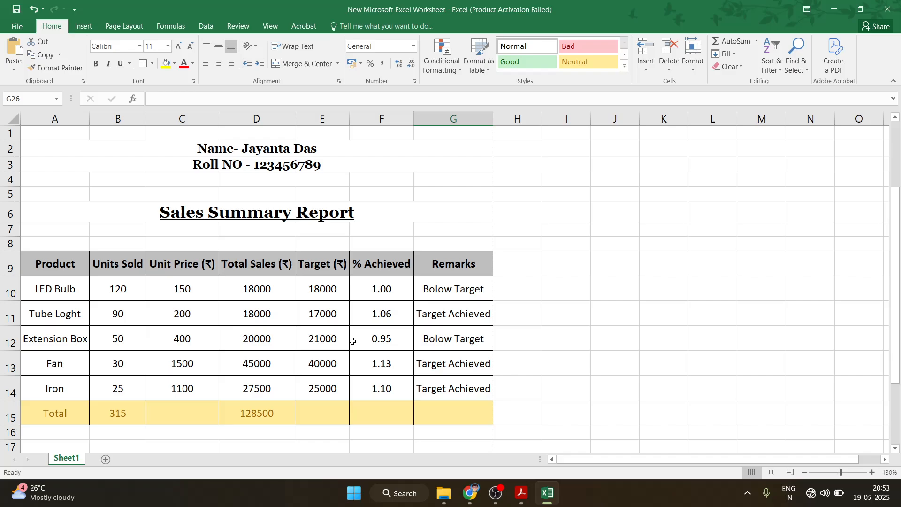